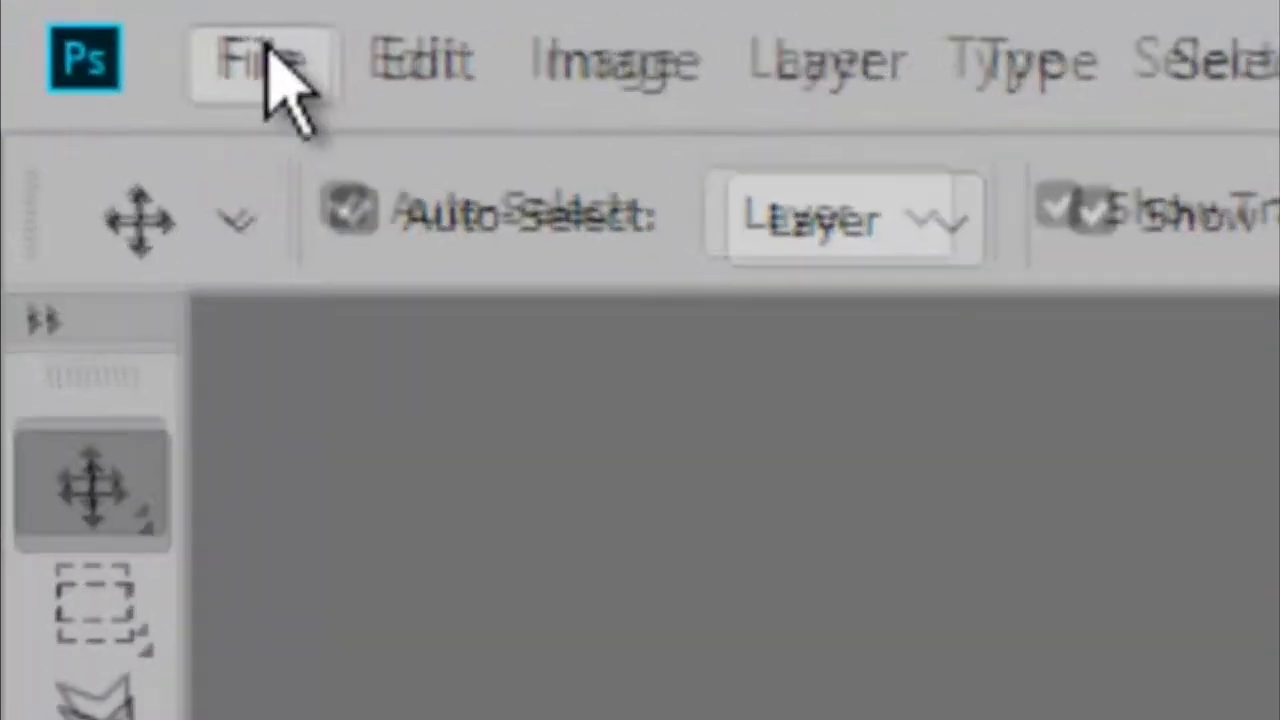
# Start a new document named facebookcover.
pyautogui.click(49, 12)
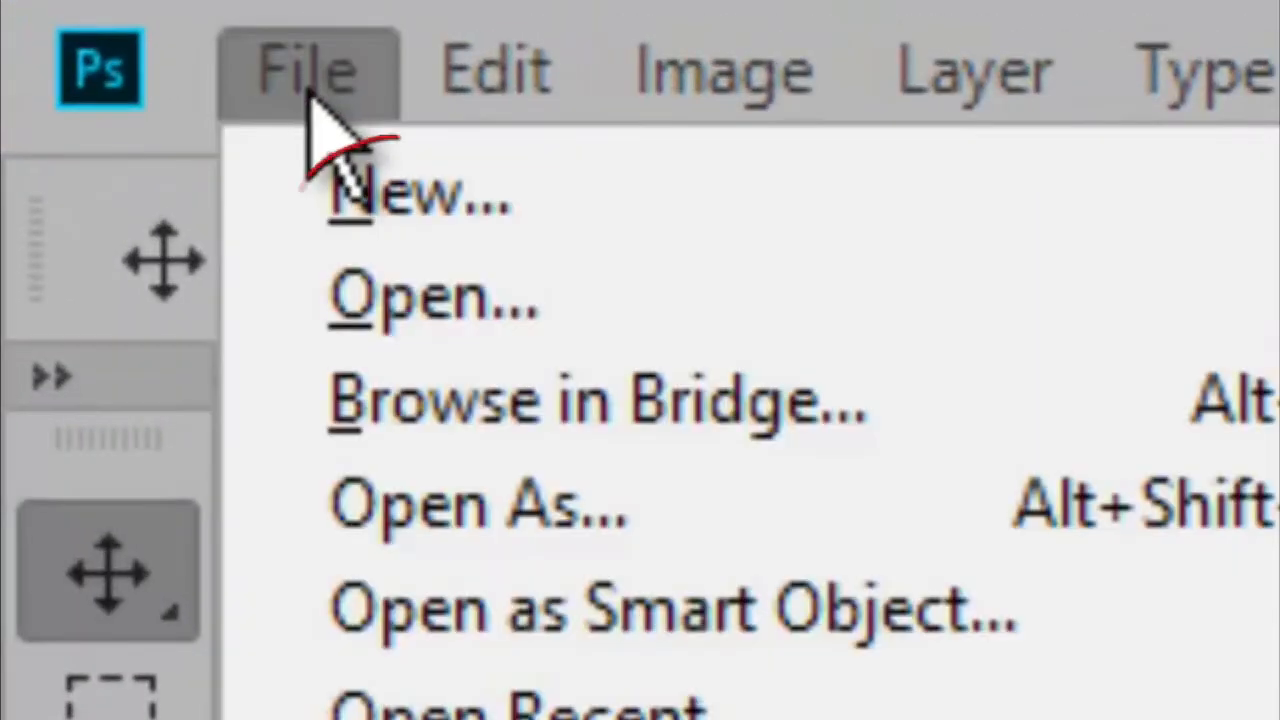
pyautogui.click(378, 182)
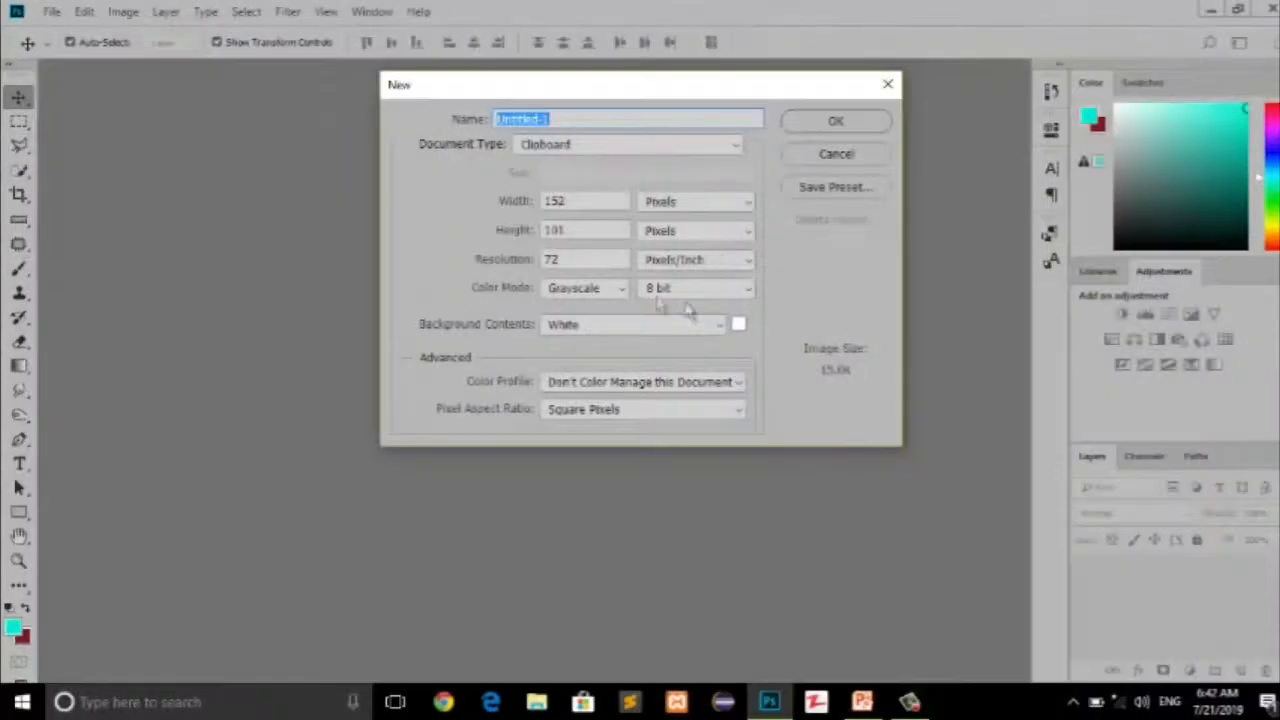
pyautogui.write('facebook')
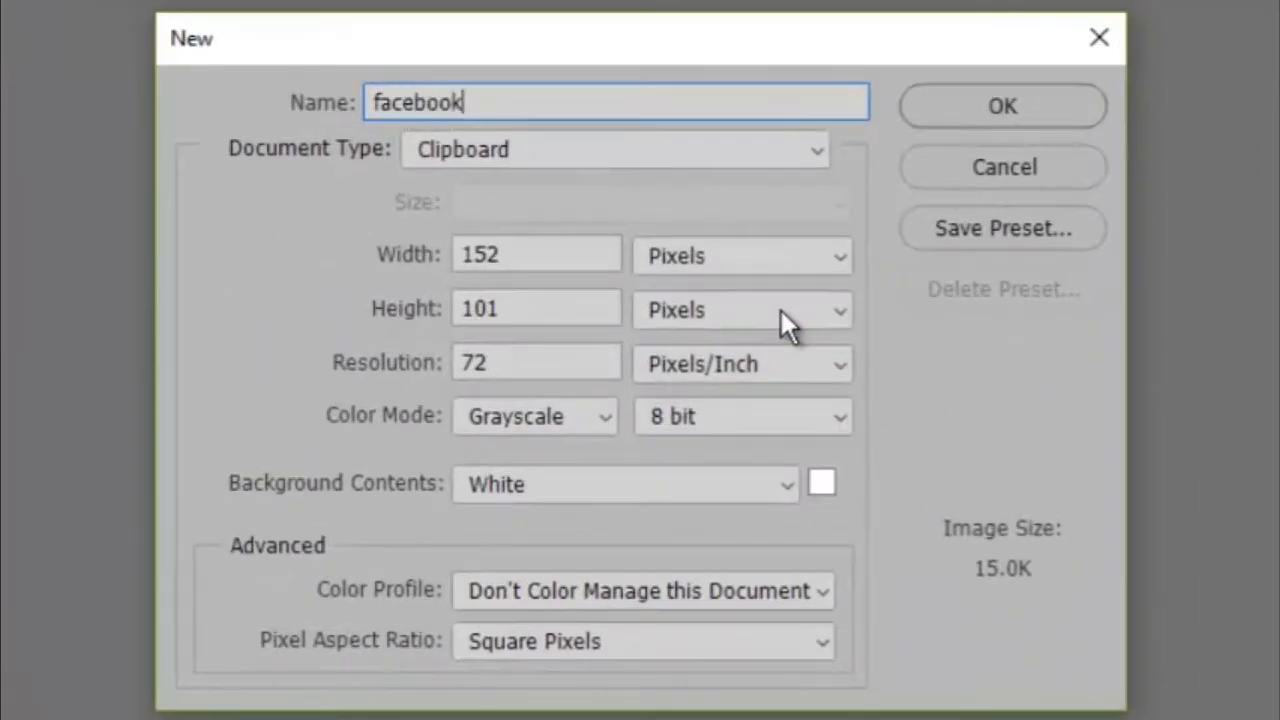
pyautogui.write('cover')
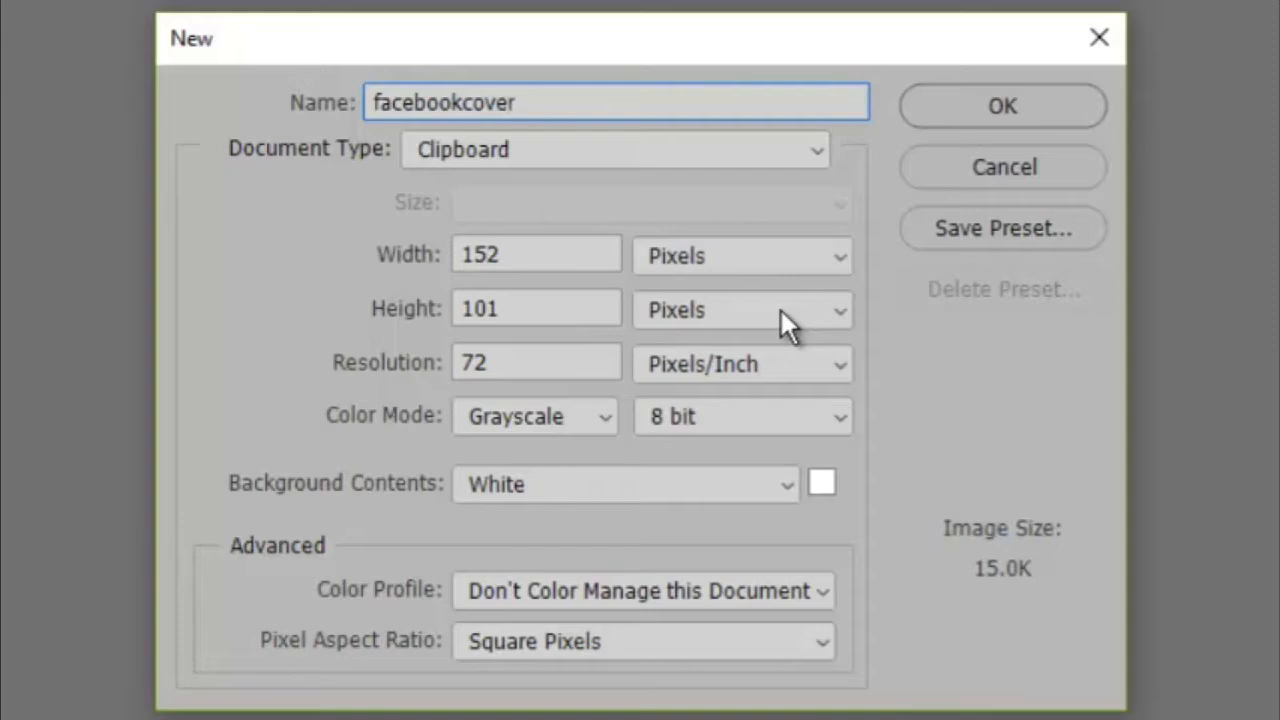
# Set the new document's size to 28 inches wide and 15 inches high.
pyautogui.click(730, 251)
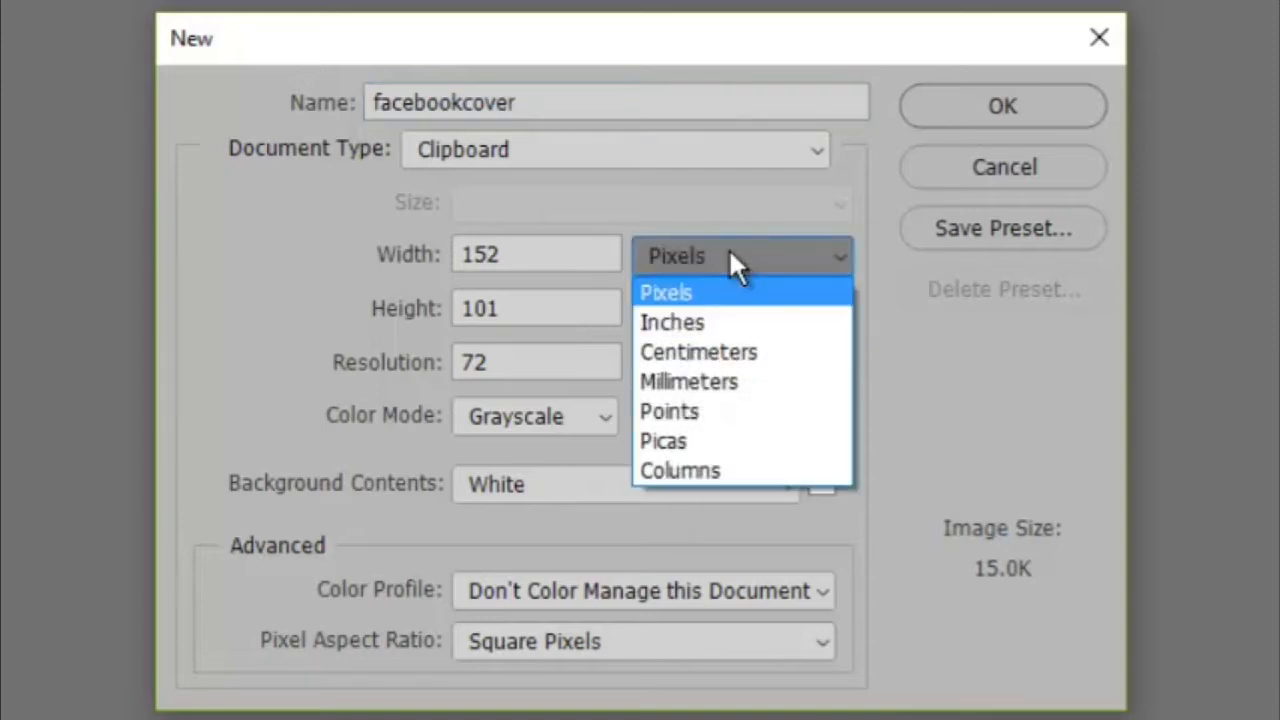
pyautogui.click(696, 320)
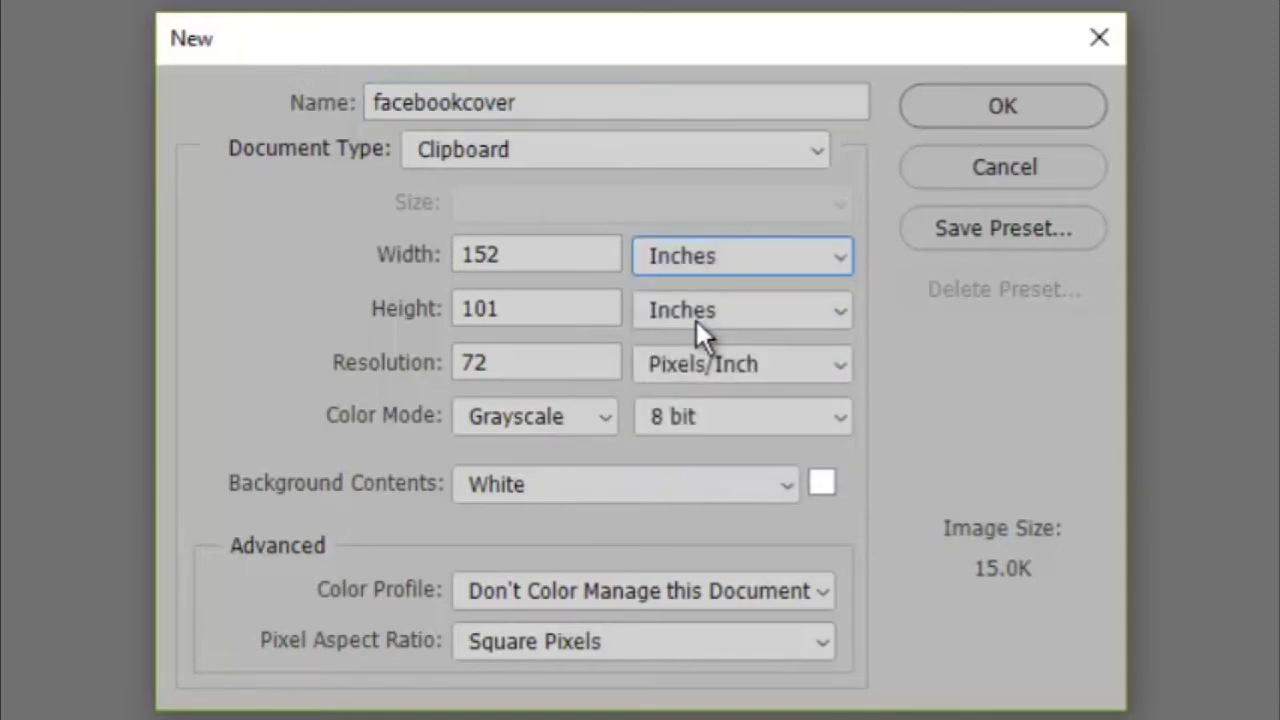
pyautogui.doubleClick(543, 254)
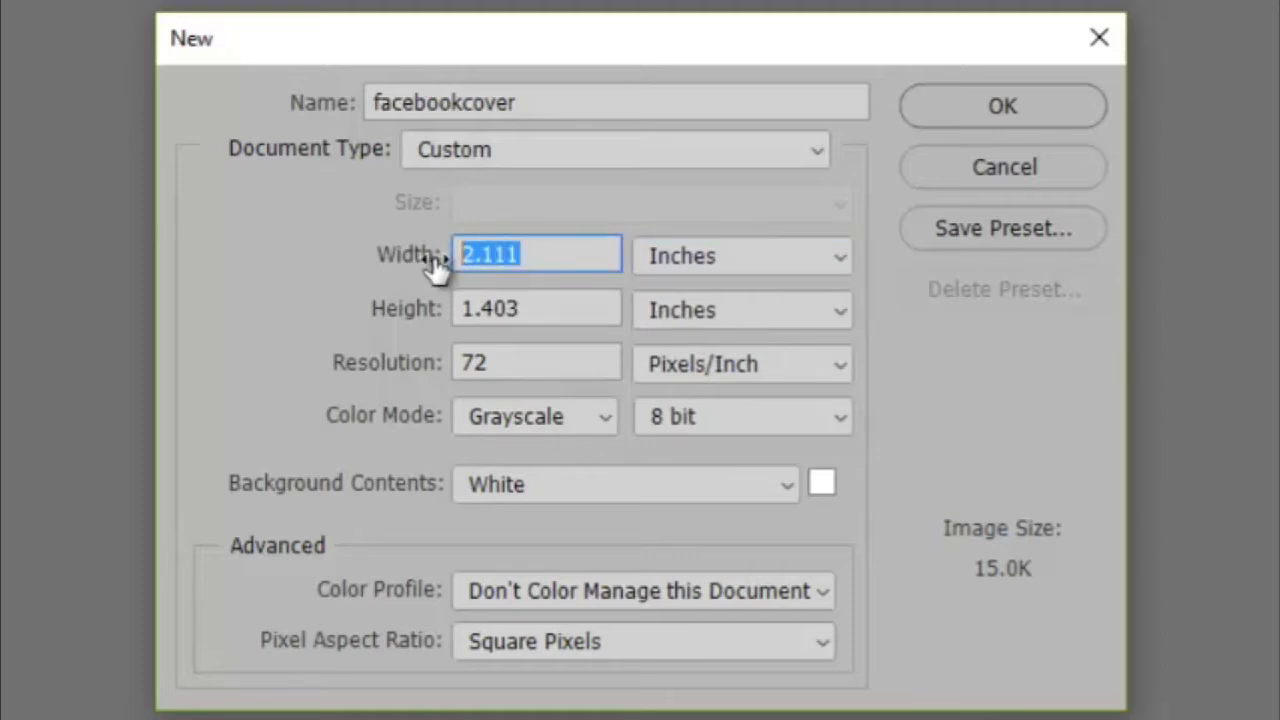
pyautogui.write('28')
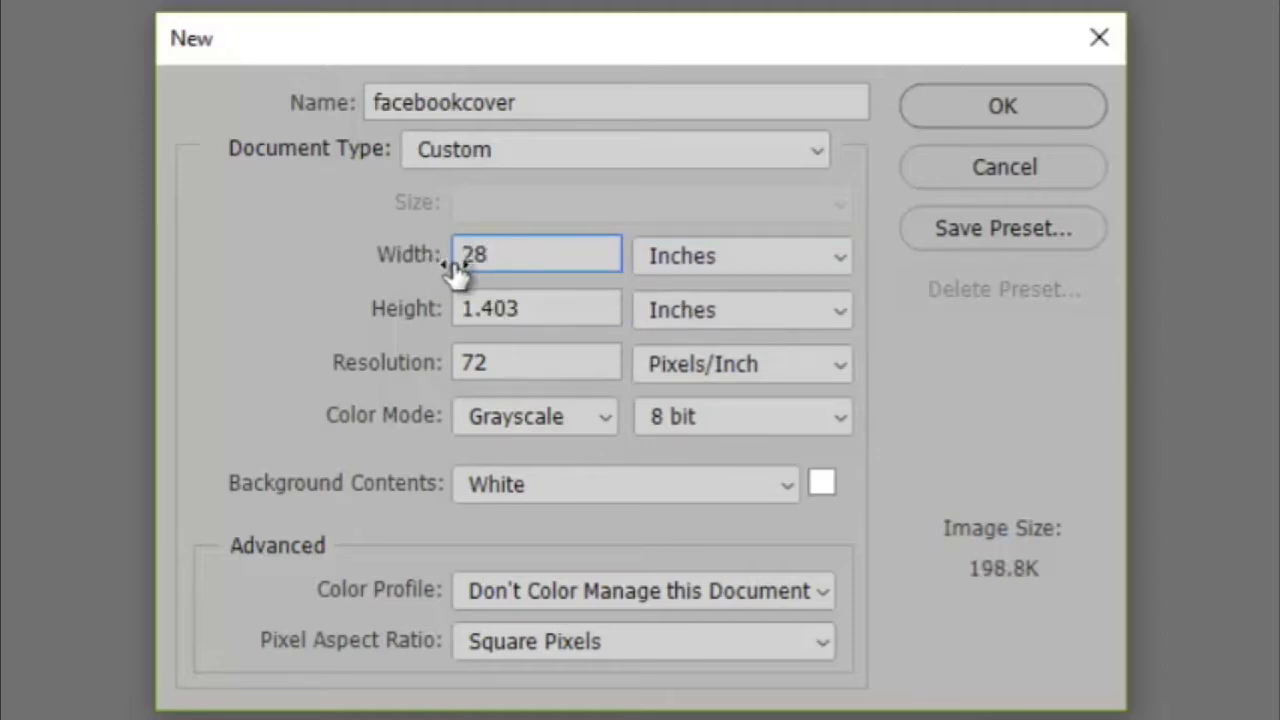
pyautogui.moveTo(537, 320); pyautogui.dragTo(425, 318)
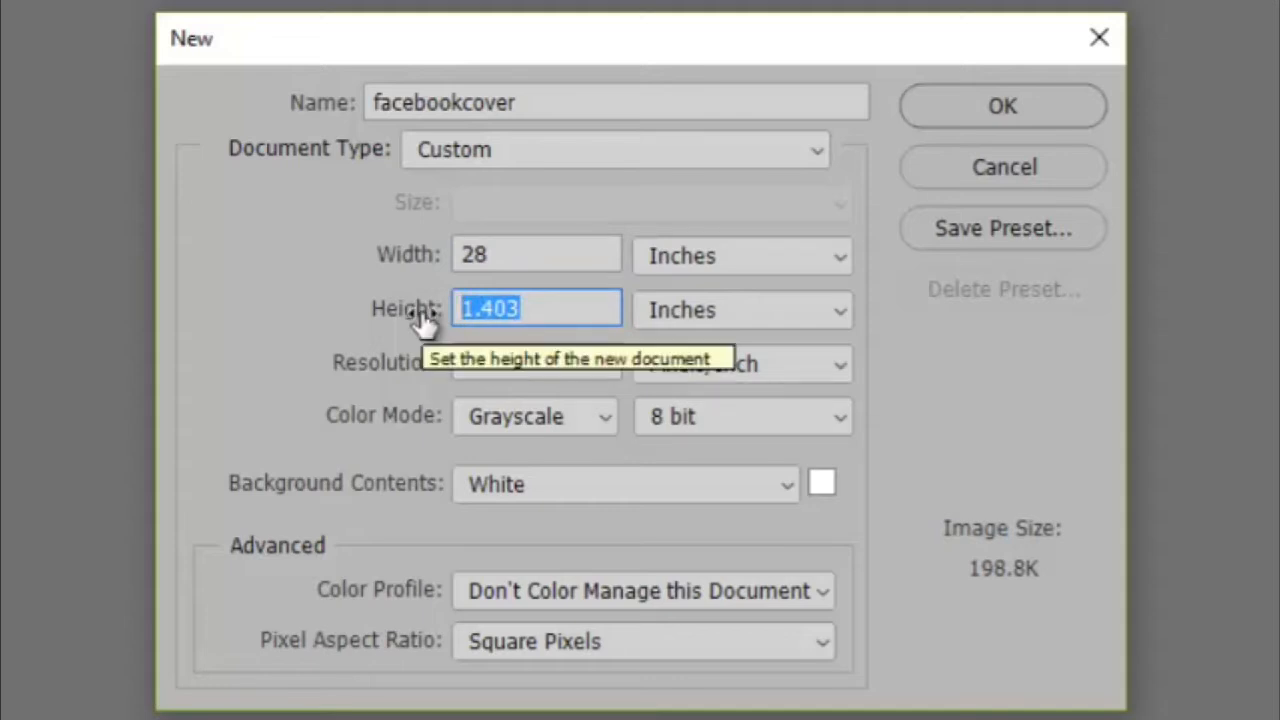
pyautogui.write('15')
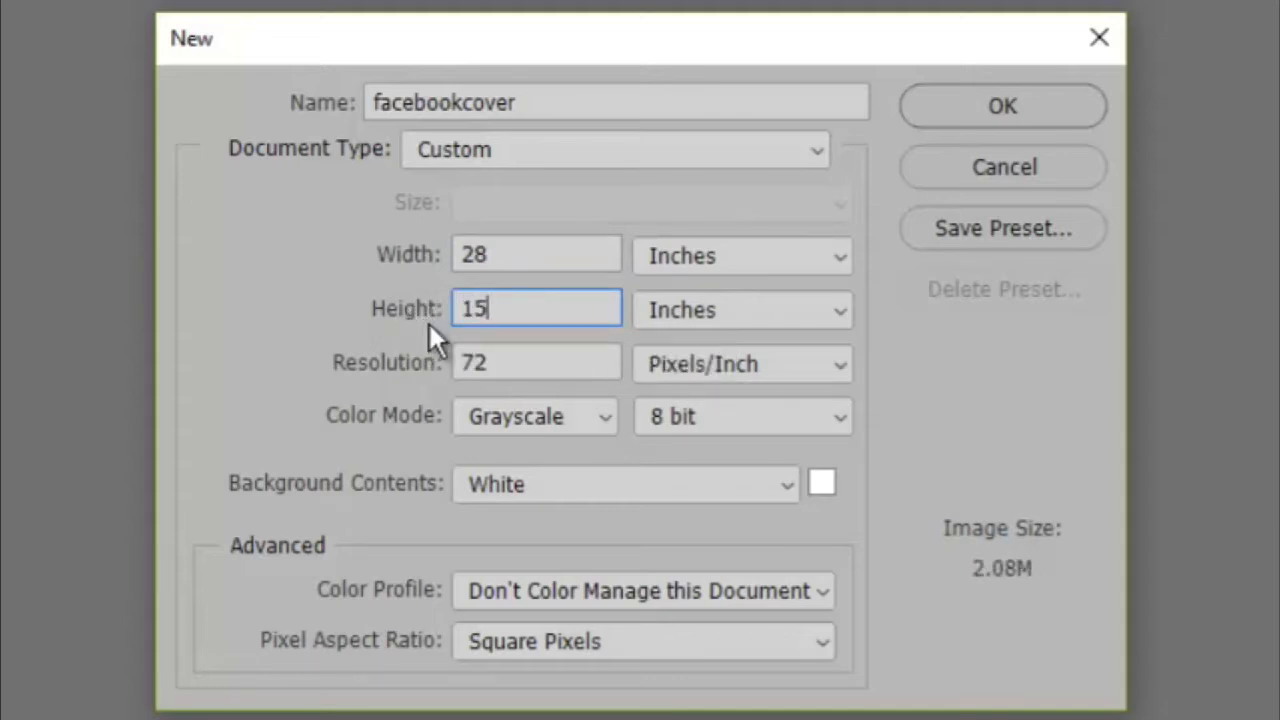
# Set the resolution to 300 pixels/inch and the color mode to RGB Color, and create the document.
pyautogui.moveTo(526, 356); pyautogui.dragTo(434, 360)
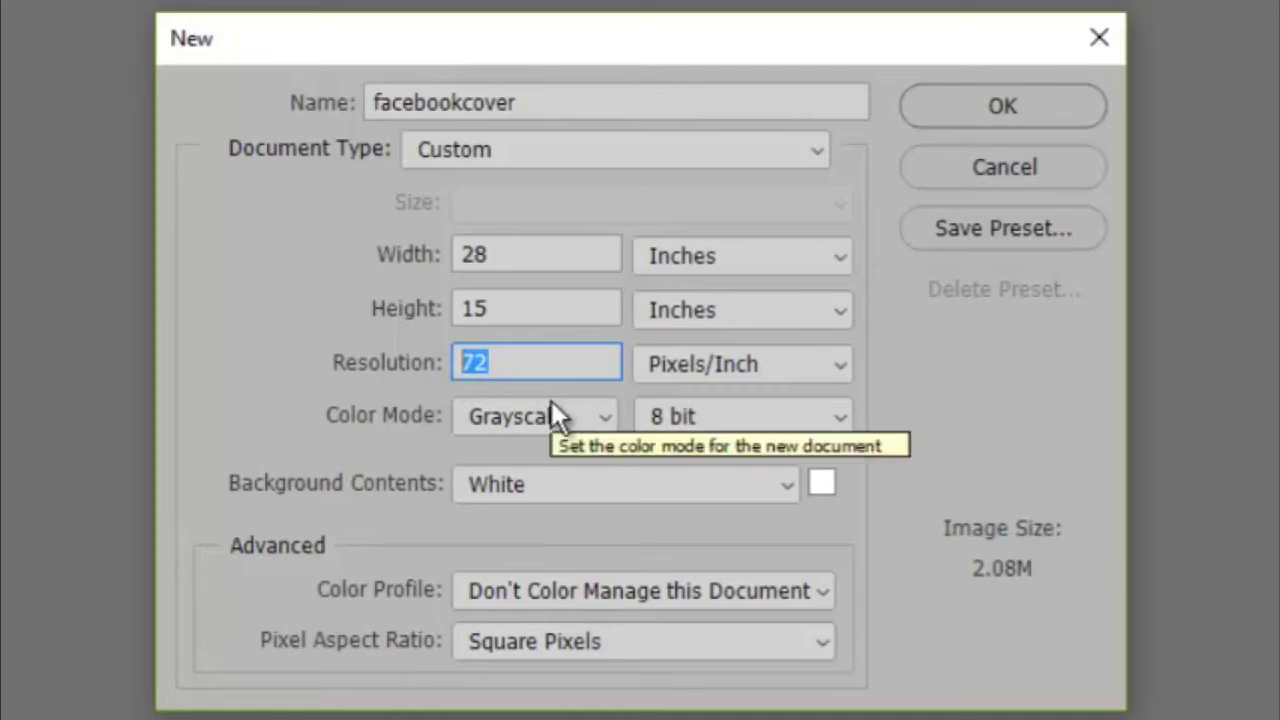
pyautogui.write('300')
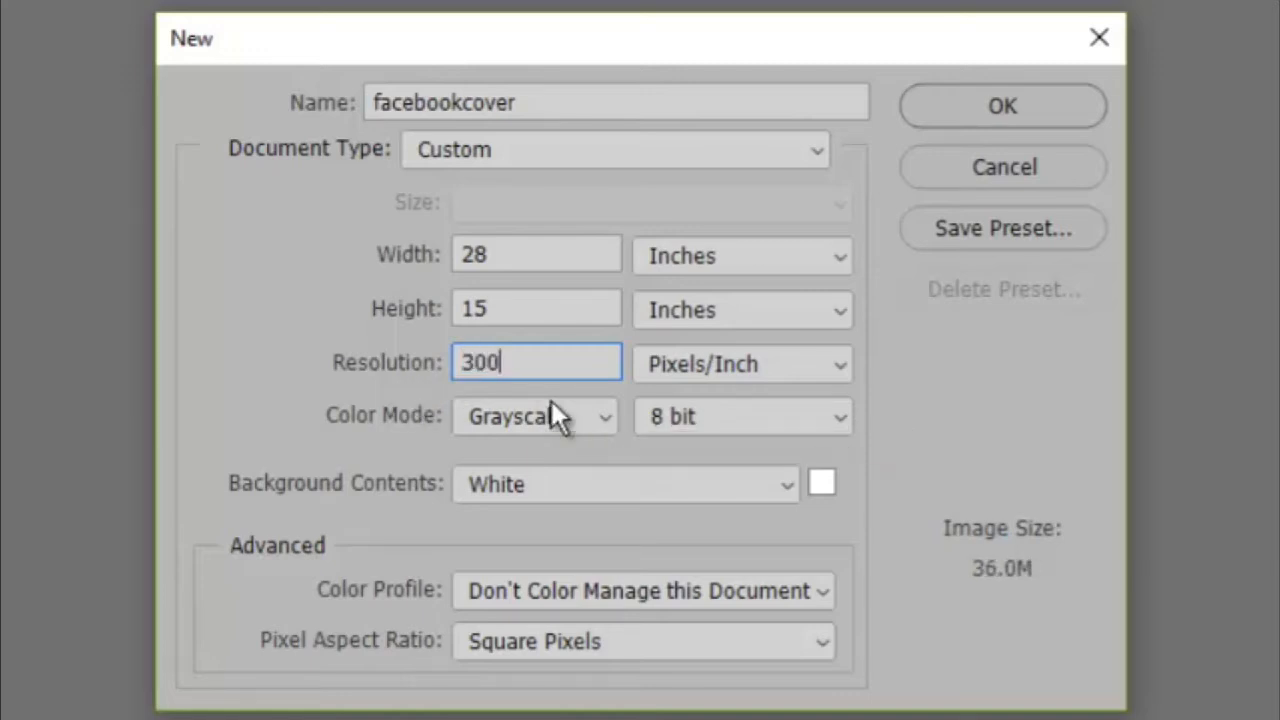
pyautogui.click(604, 415)
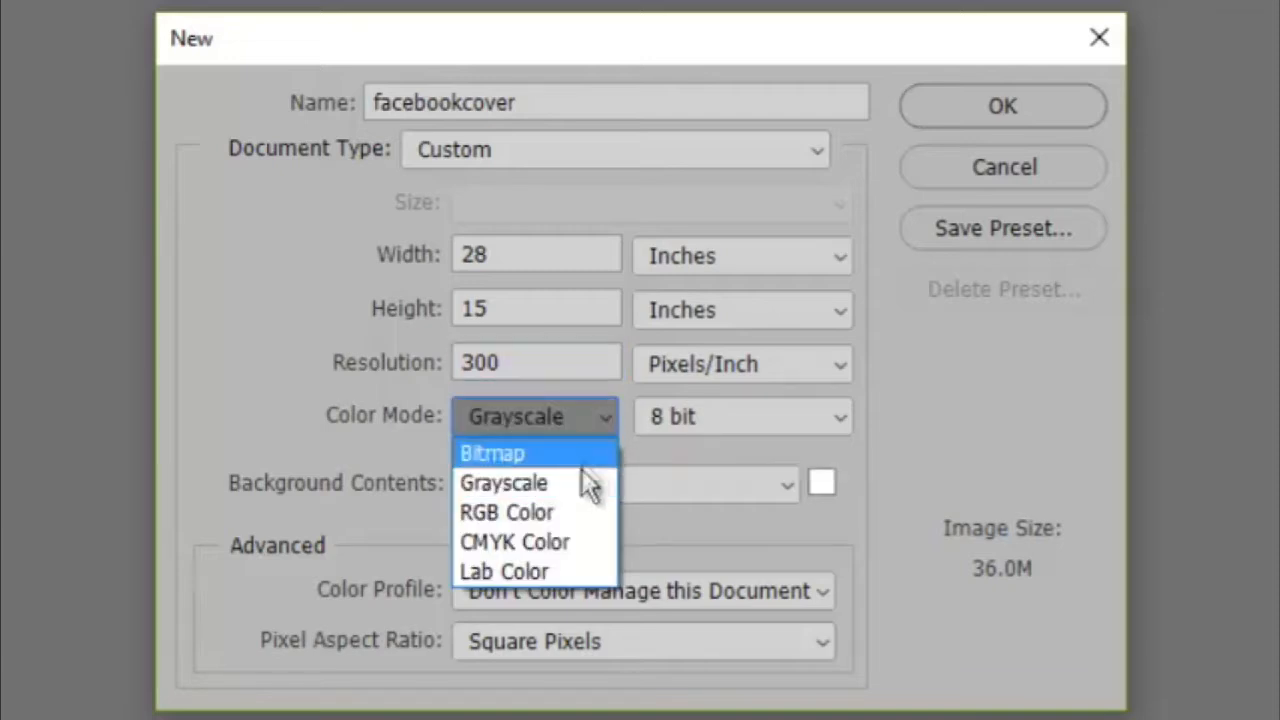
pyautogui.click(530, 510)
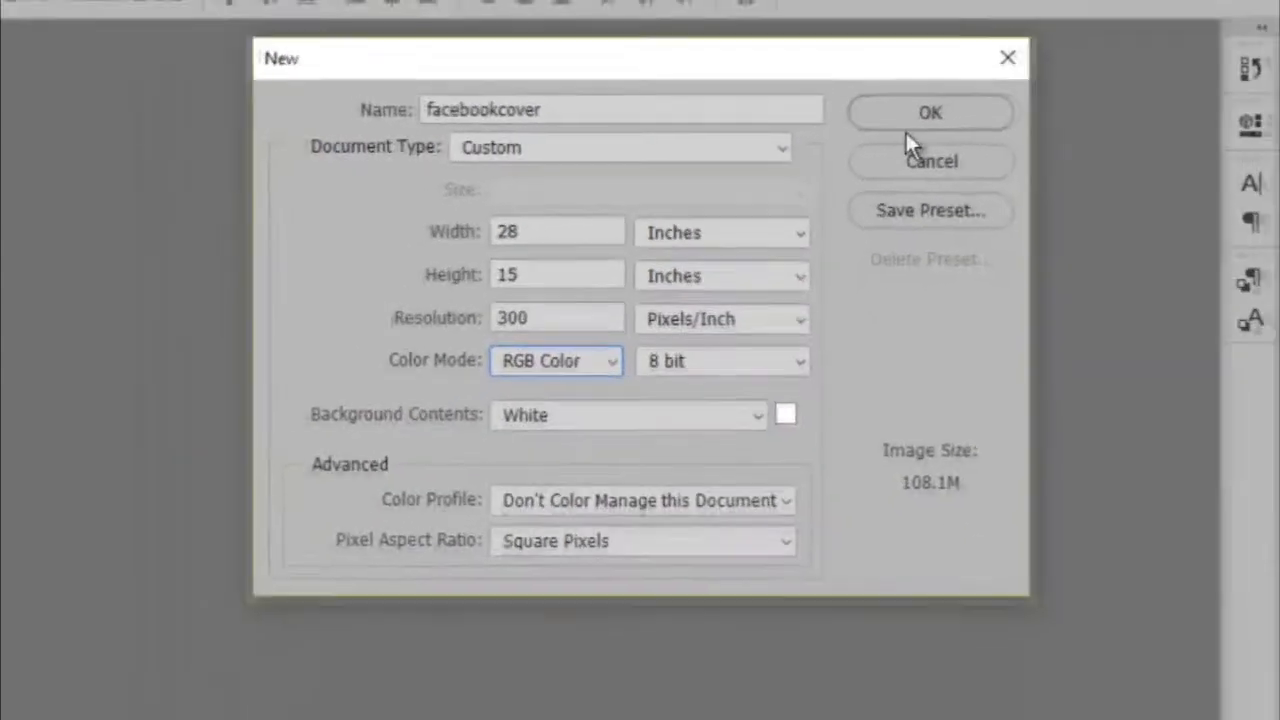
pyautogui.click(1002, 106)
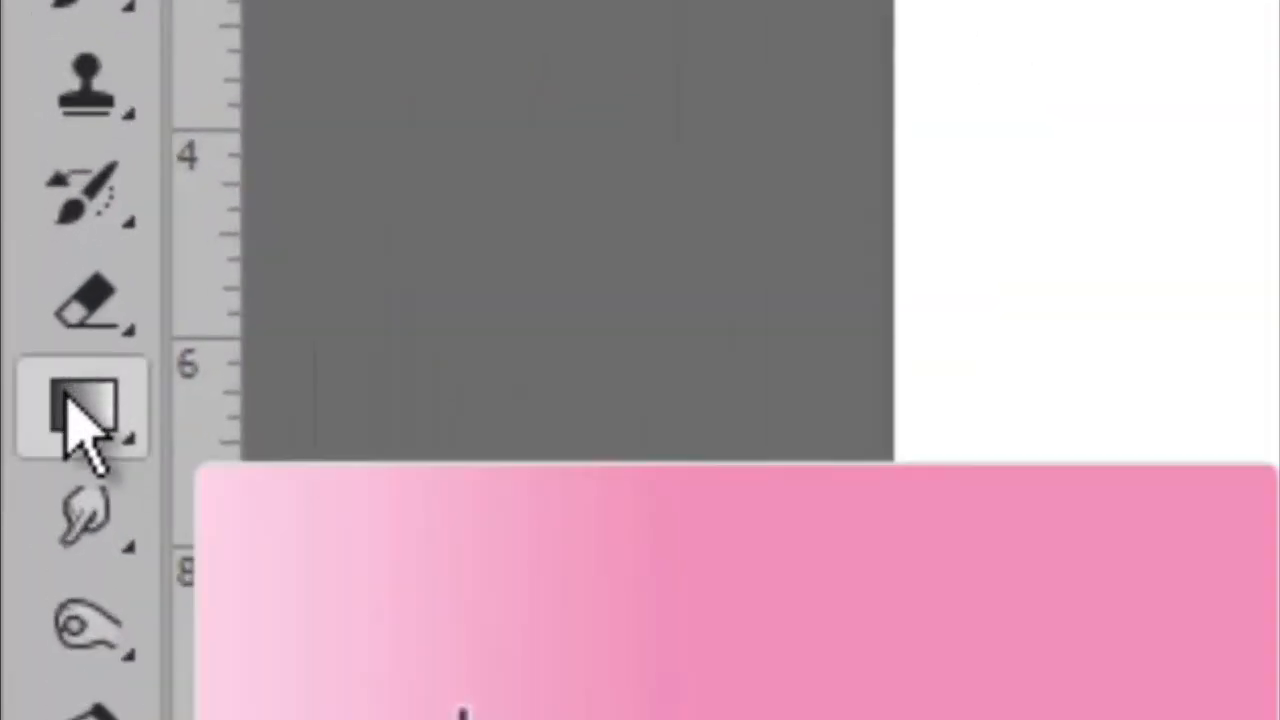
# Set the foreground color to bright yellow and apply a horizontal Gradient across the background, with yellow on the canvas's right side fading to white on its left.
pyautogui.moveTo(62, 405)
pyautogui.mouseDown()
pyautogui.moveTo(60, 391)
pyautogui.moveTo(143, 418)
pyautogui.mouseUp()
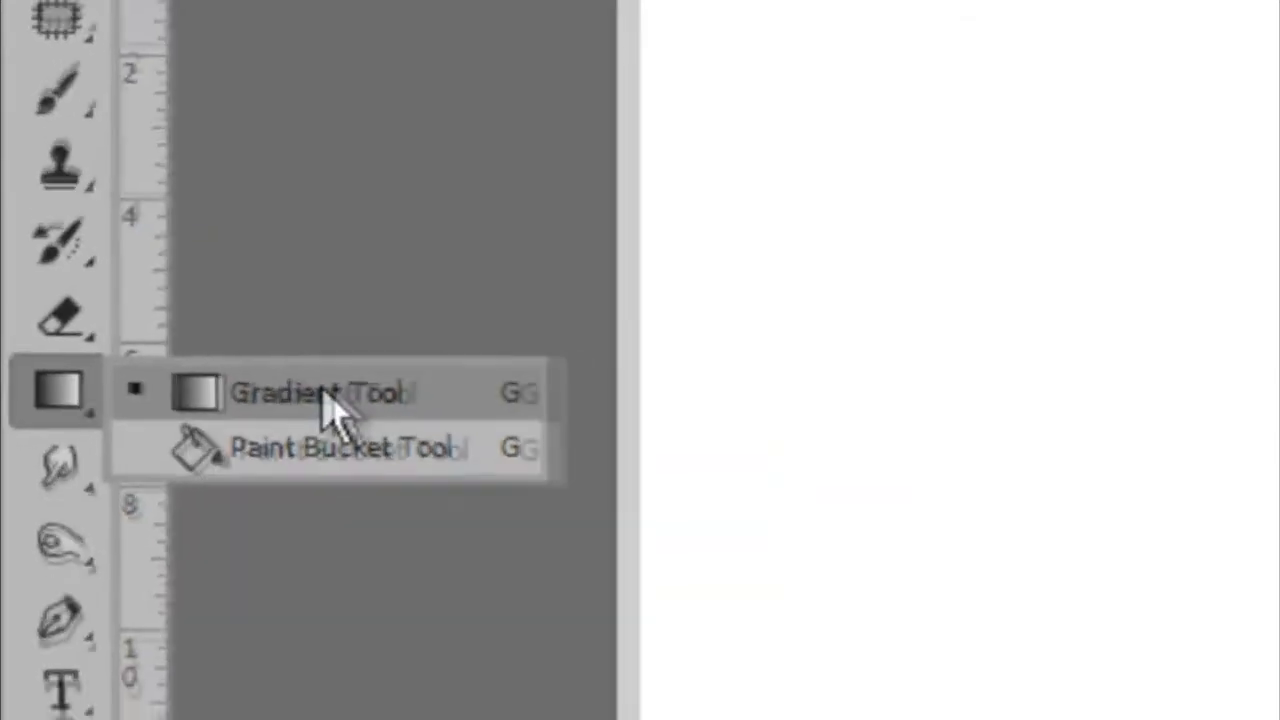
pyautogui.click(478, 410)
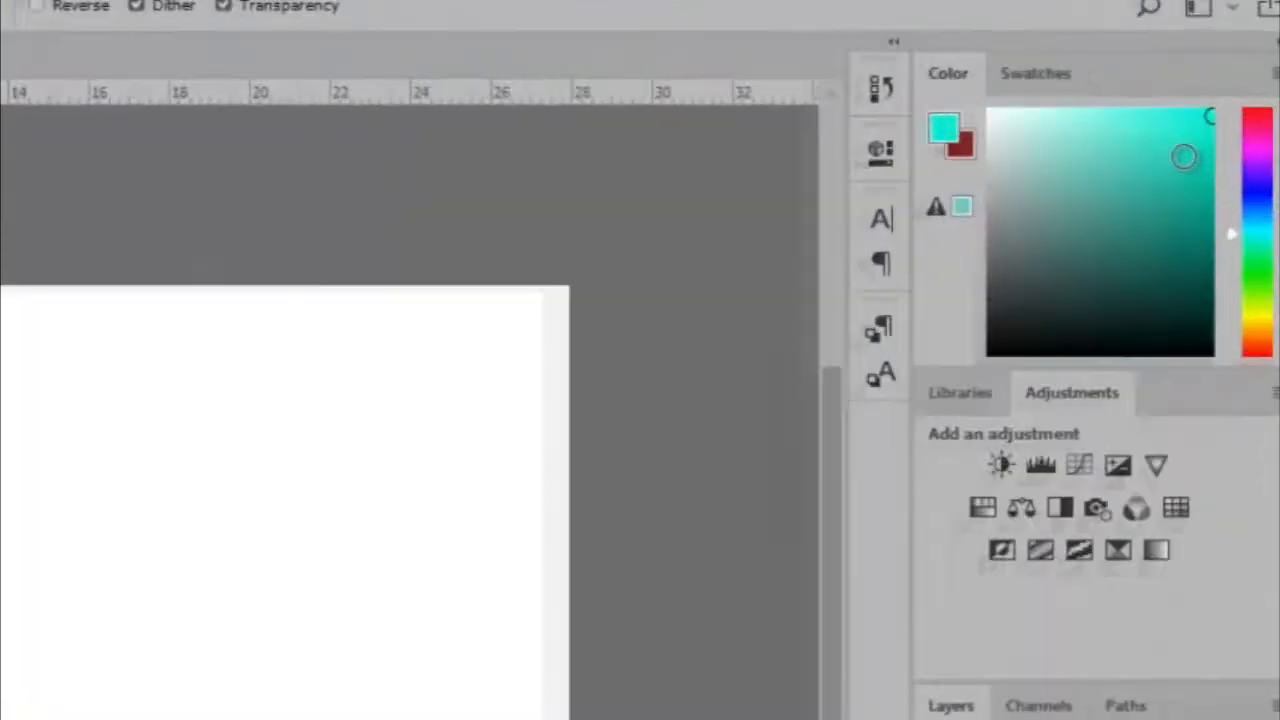
pyautogui.moveTo(1239, 134); pyautogui.dragTo(1260, 114)
pyautogui.moveTo(1191, 147); pyautogui.dragTo(1203, 206)
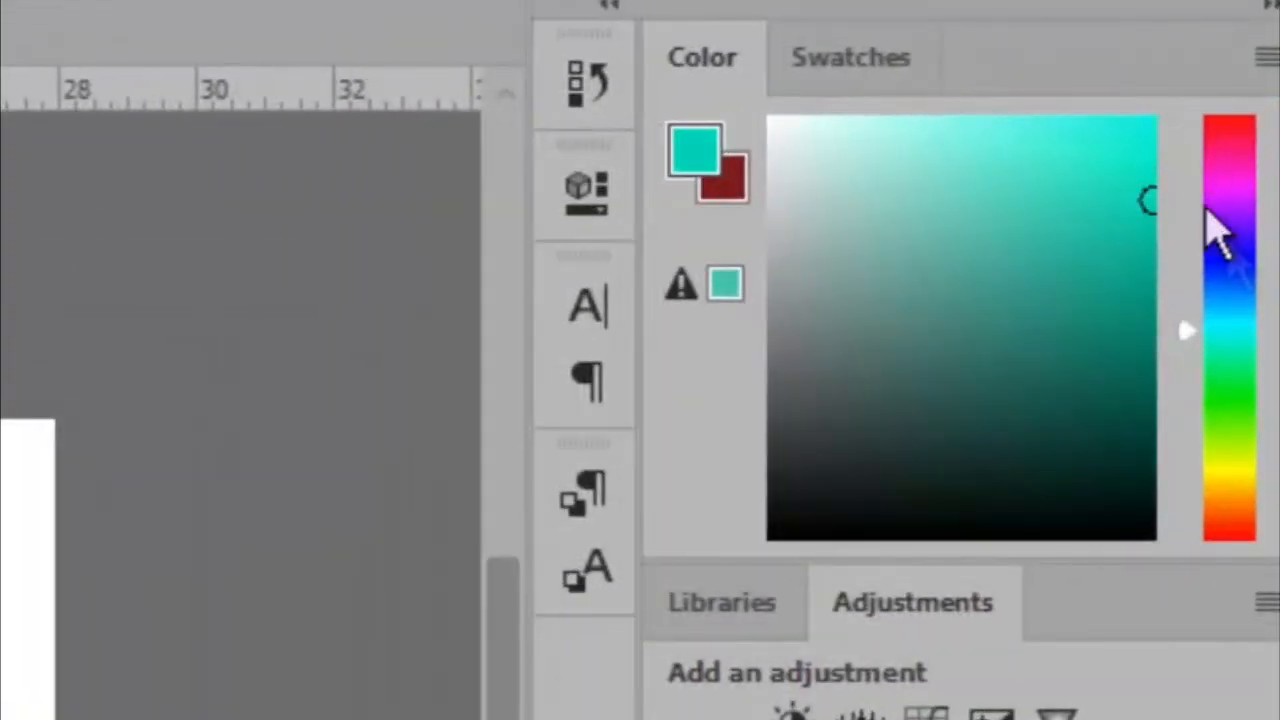
pyautogui.click(1237, 474)
pyautogui.moveTo(1135, 313); pyautogui.dragTo(1173, 115)
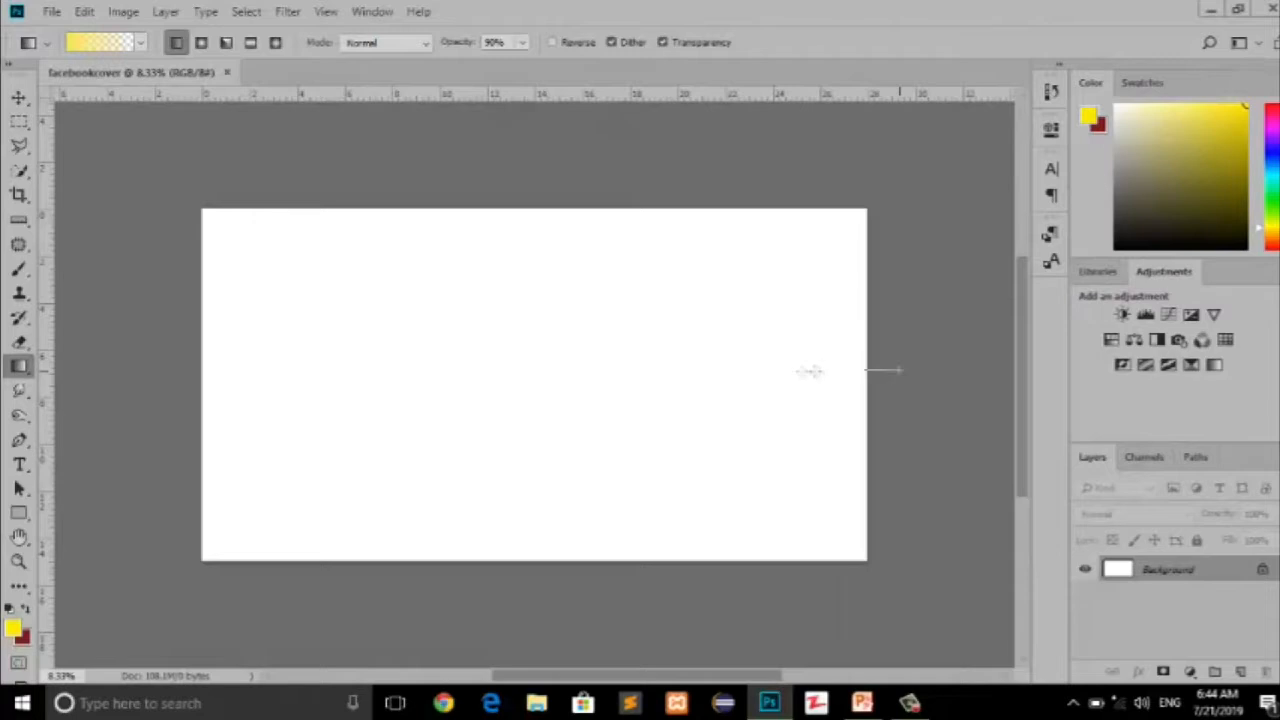
pyautogui.moveTo(810, 371); pyautogui.dragTo(155, 379)
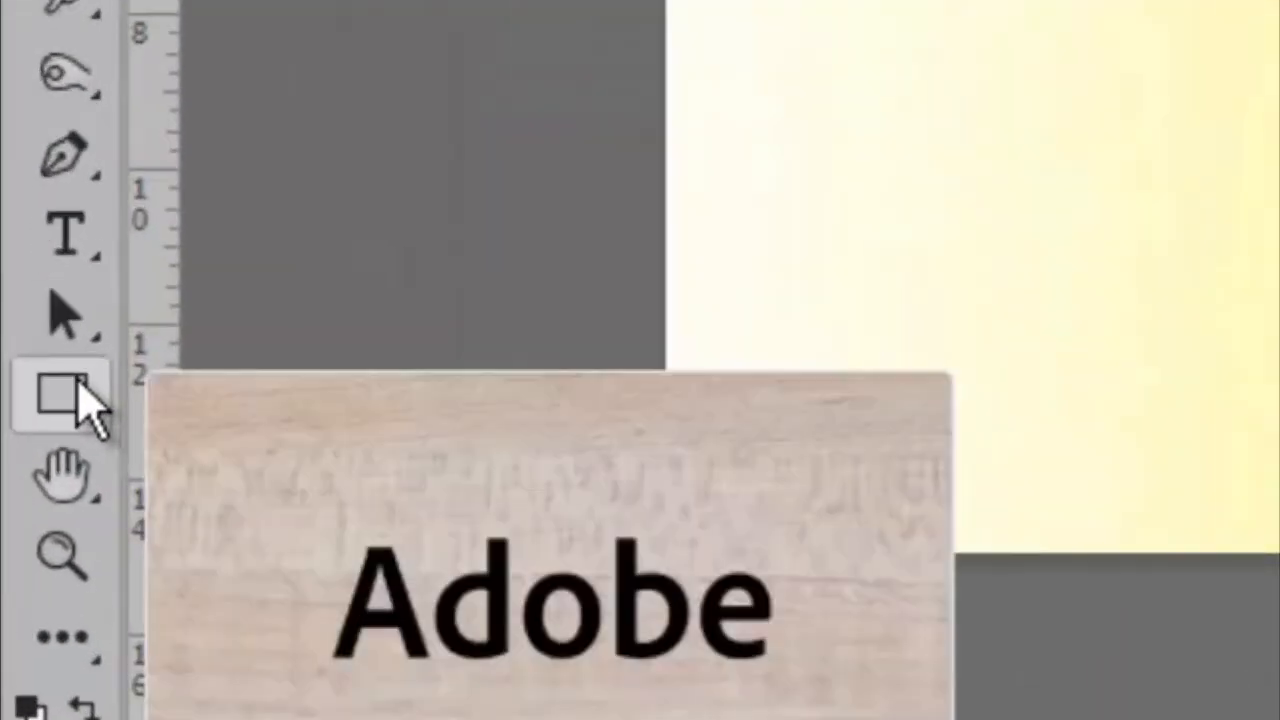
# Draw a rectangle shape about 6510 by 5994 px over the left part of the canvas, extending beyond its edges.
pyautogui.click(82, 405)
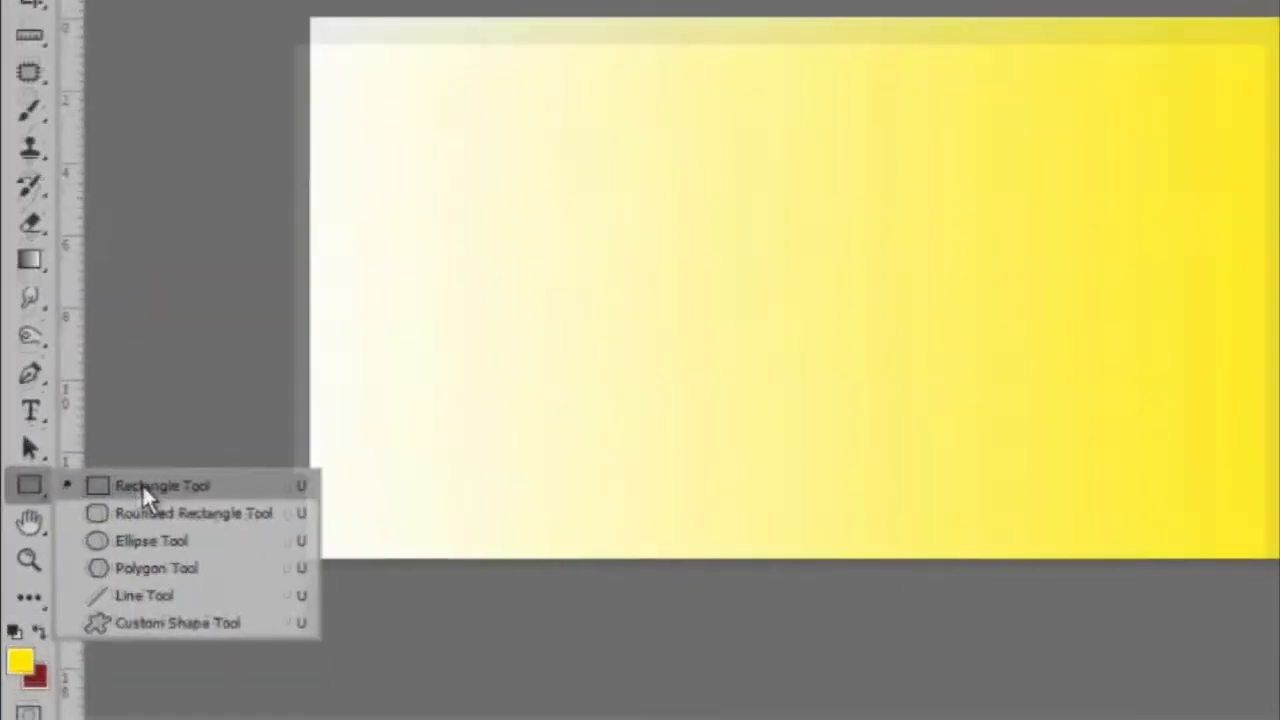
pyautogui.click(310, 410)
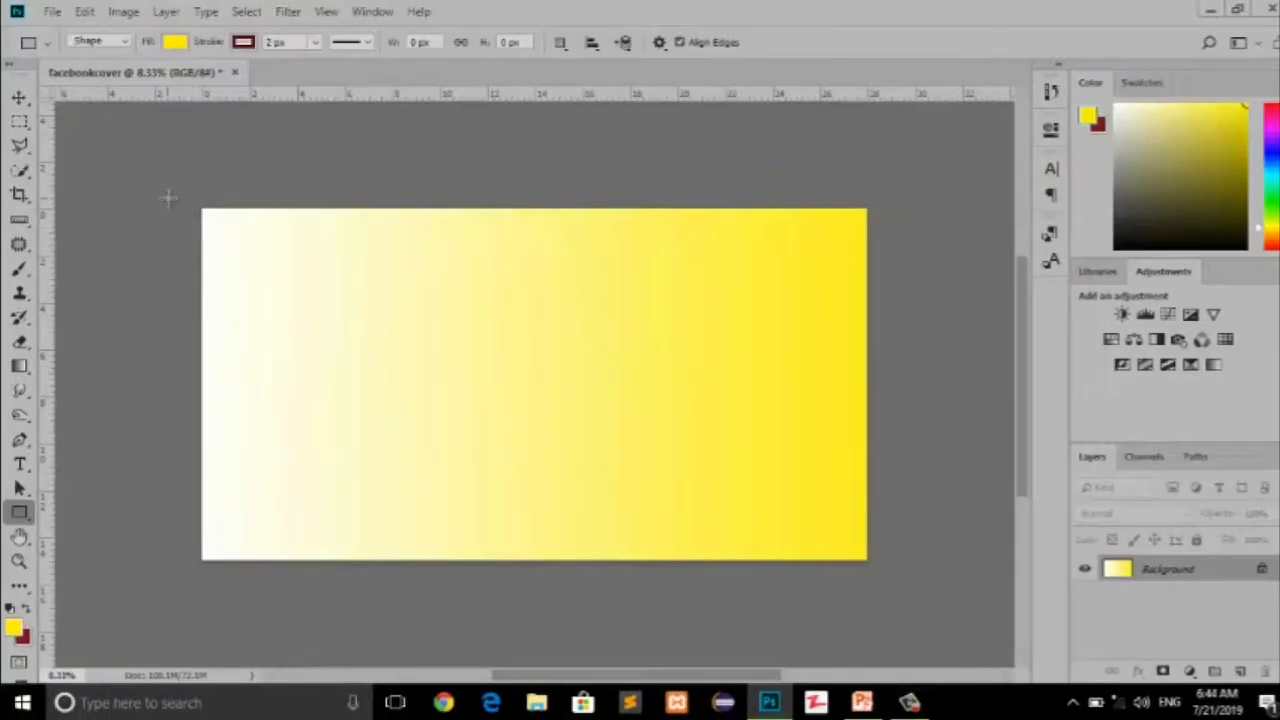
pyautogui.moveTo(160, 178); pyautogui.dragTo(676, 644)
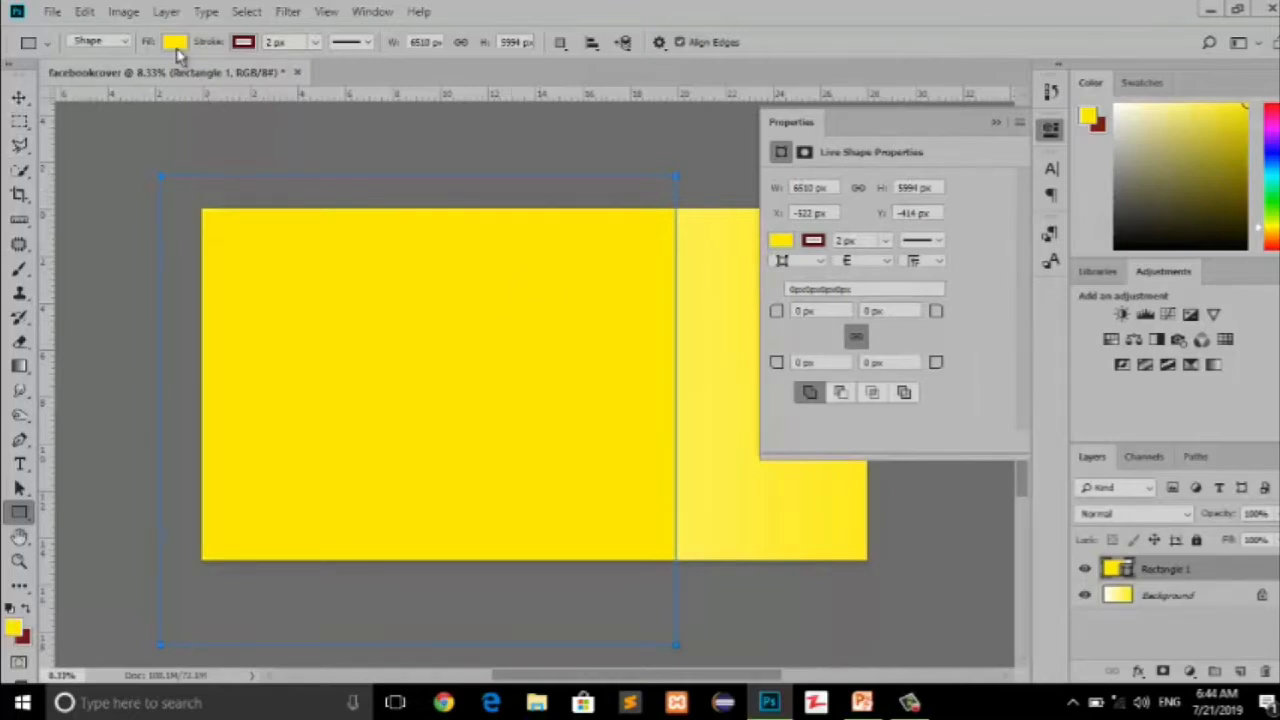
# Change the rectangle's fill to turquoise from the recently used colors.
pyautogui.click(176, 50)
pyautogui.click(173, 45)
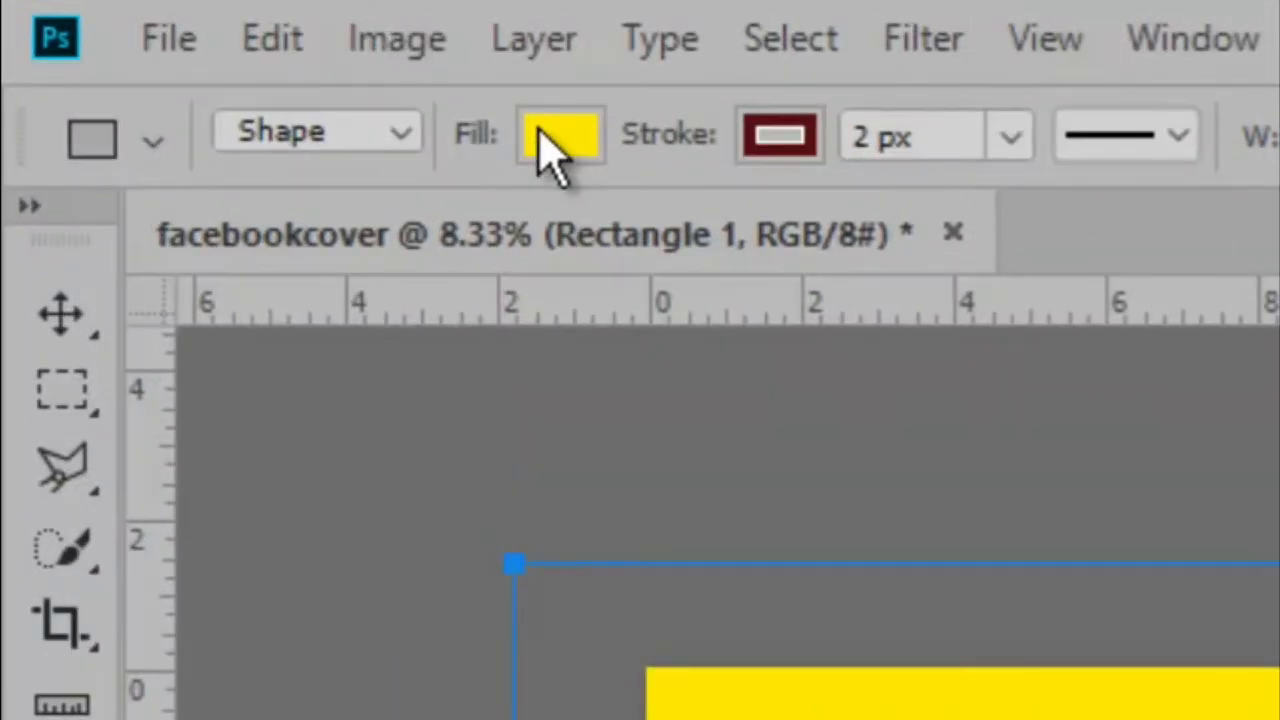
pyautogui.click(556, 150)
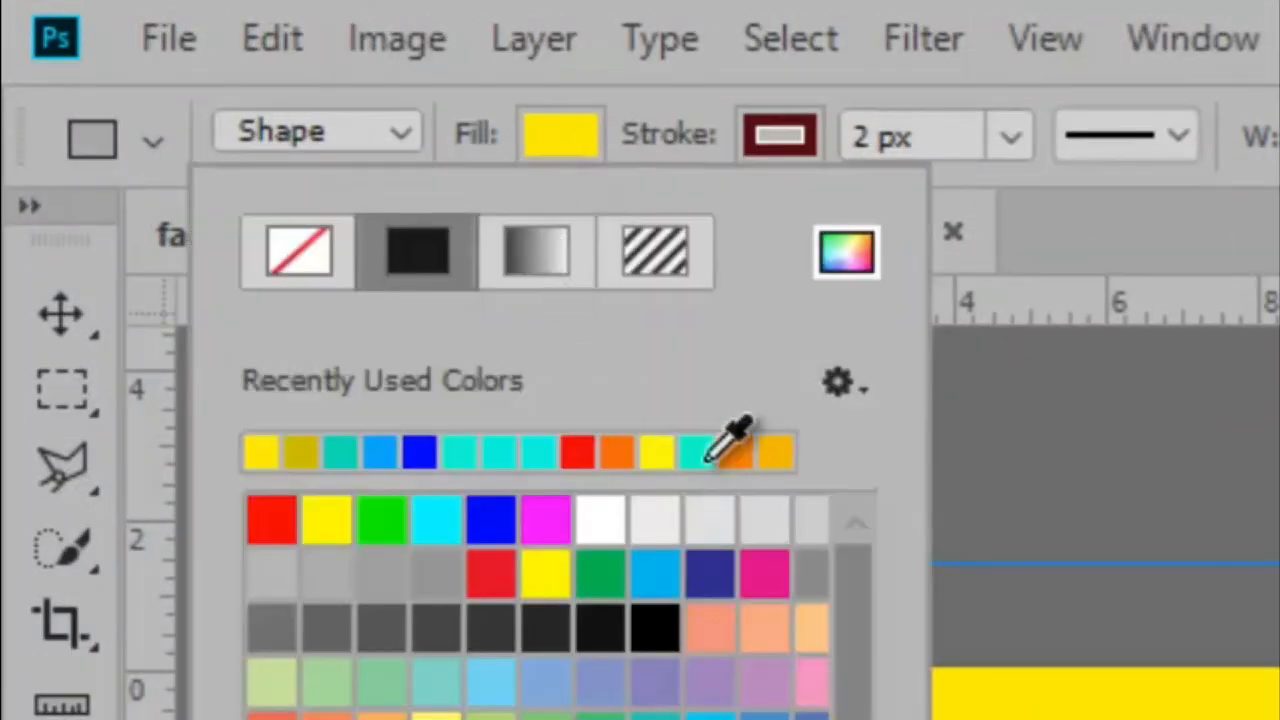
pyautogui.click(703, 455)
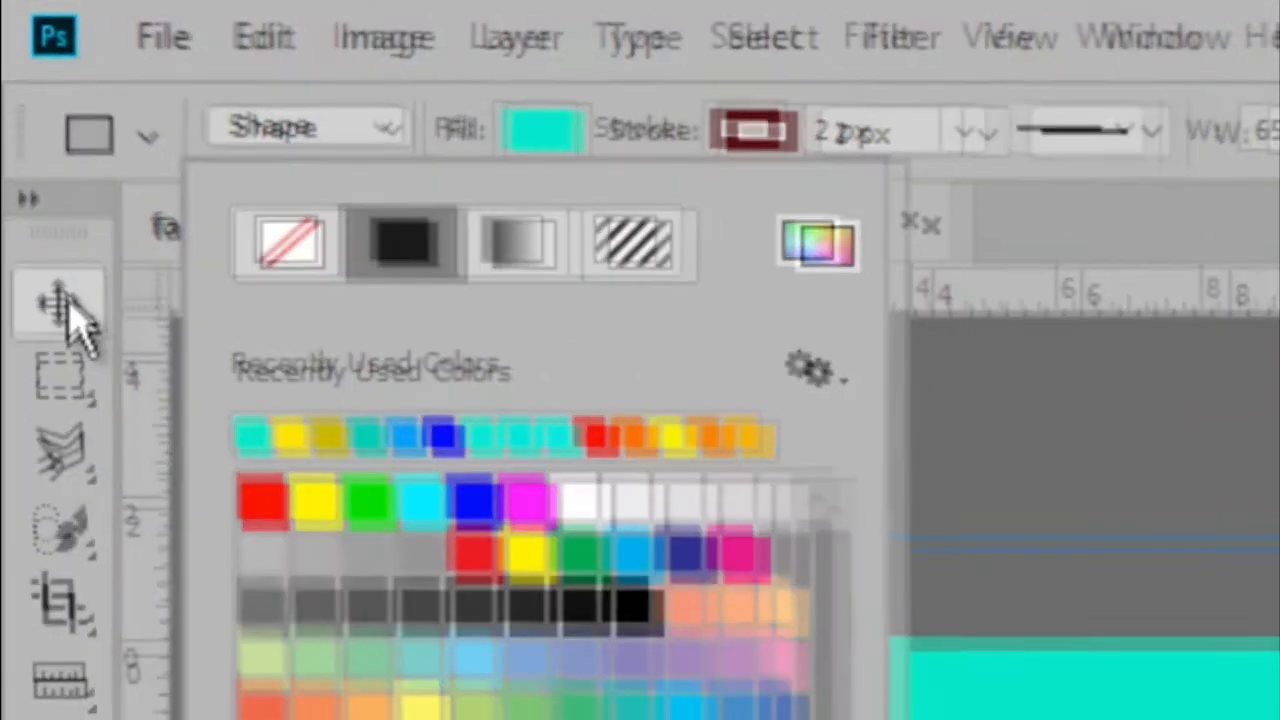
# Rotate the turquoise rectangle about 34° clockwise and shift it left so one corner points toward the canvas's middle.
pyautogui.click(68, 300)
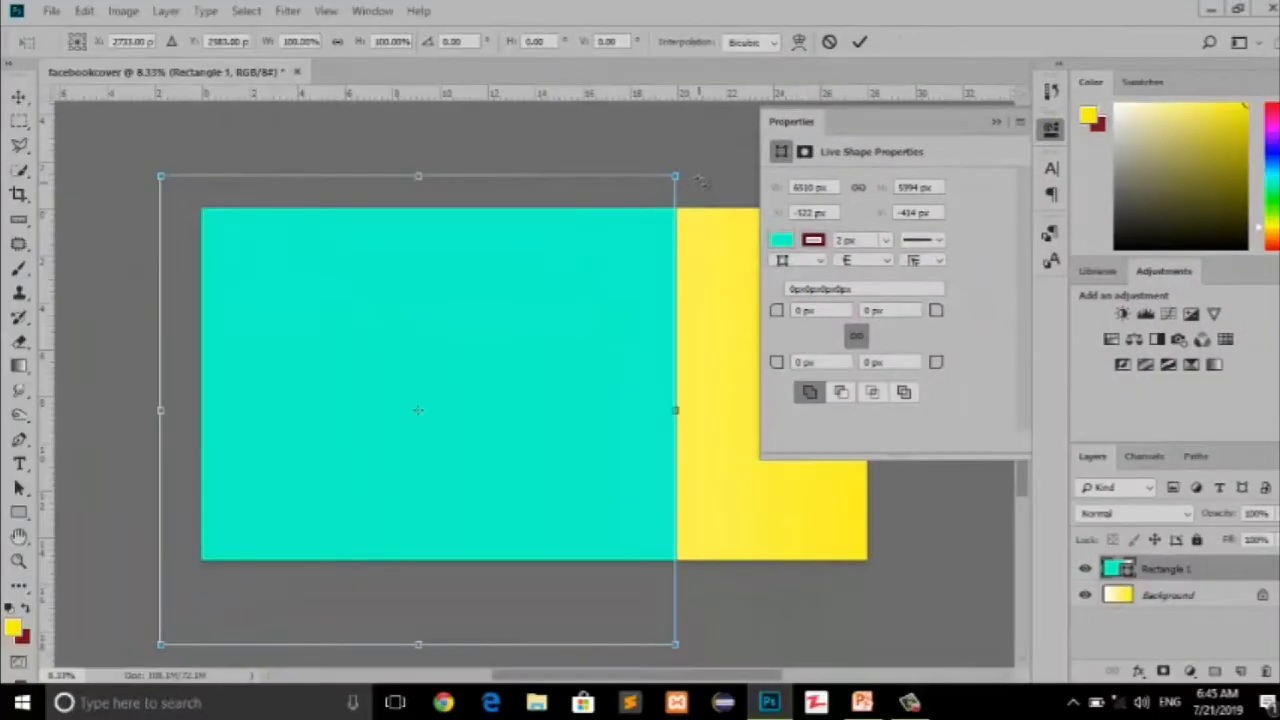
pyautogui.moveTo(695, 260); pyautogui.dragTo(704, 267)
pyautogui.moveTo(703, 186); pyautogui.dragTo(643, 366)
pyautogui.moveTo(562, 378); pyautogui.dragTo(346, 349)
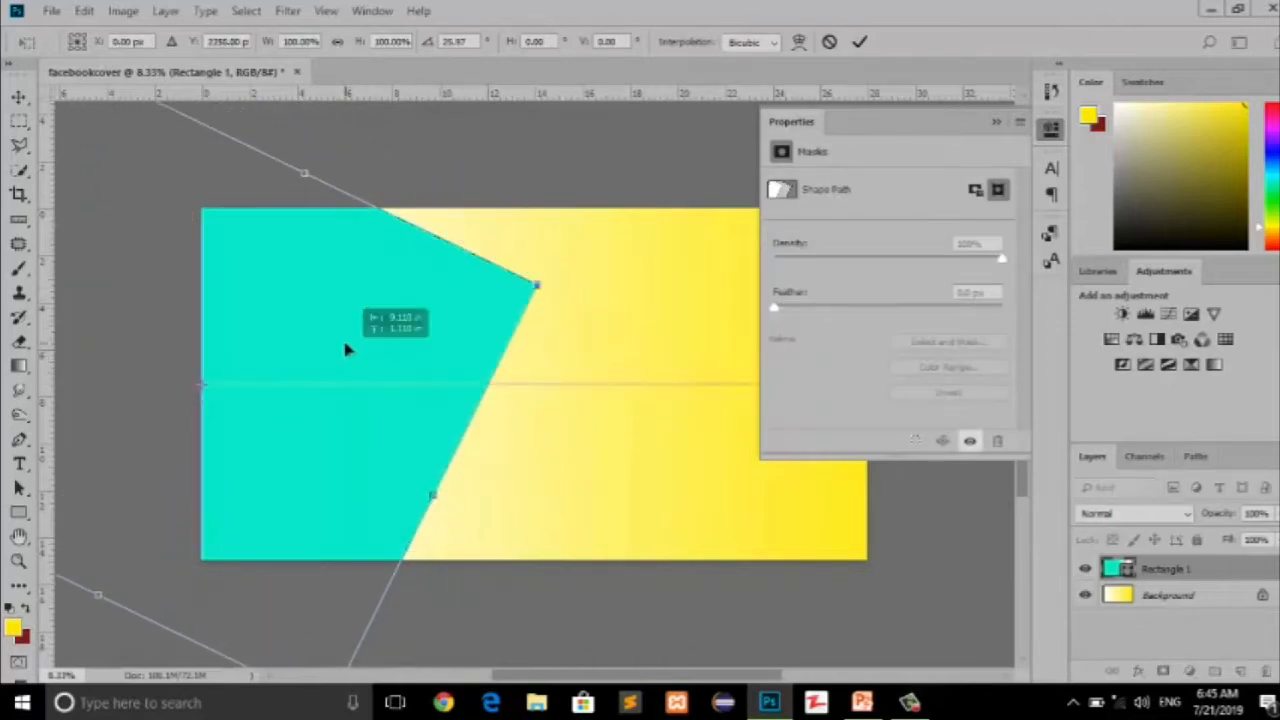
pyautogui.moveTo(560, 289); pyautogui.dragTo(545, 330)
pyautogui.moveTo(458, 330); pyautogui.dragTo(424, 295)
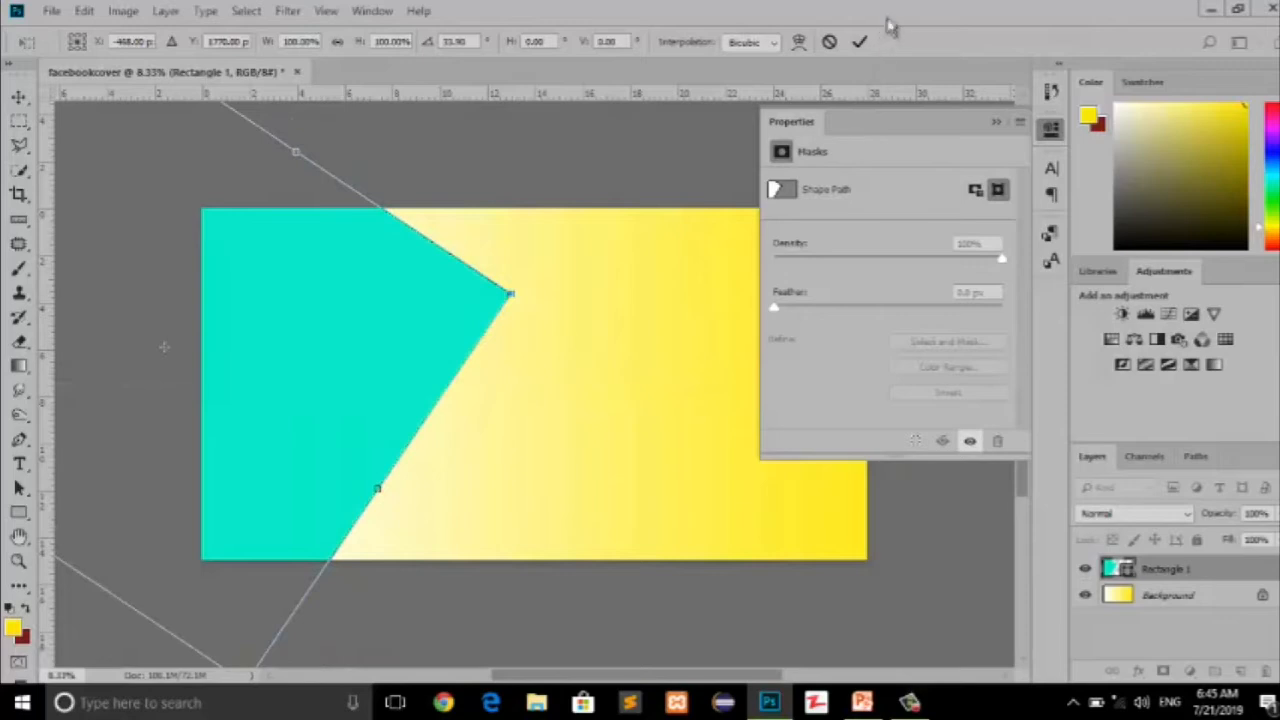
pyautogui.click(859, 42)
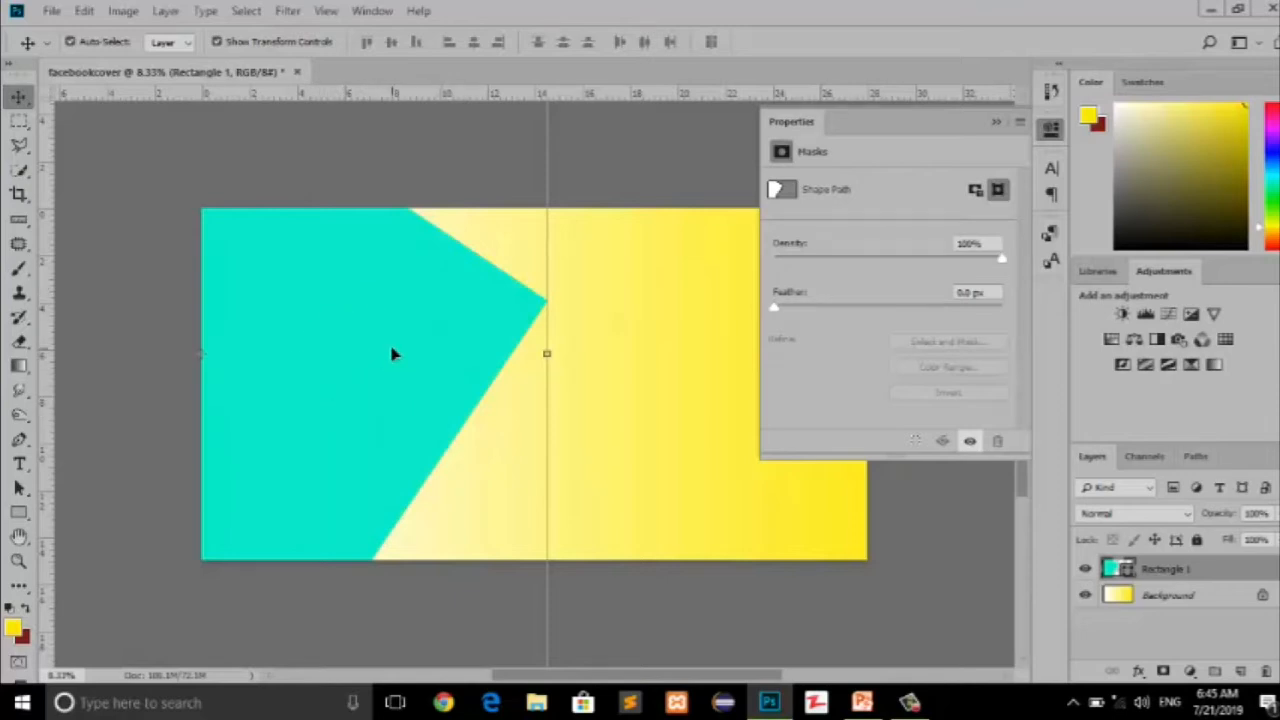
# Duplicate the turquoise shape and recolor the original Rectangle 1 beneath the copy white.
pyautogui.hotkey('ctrl', 'j')
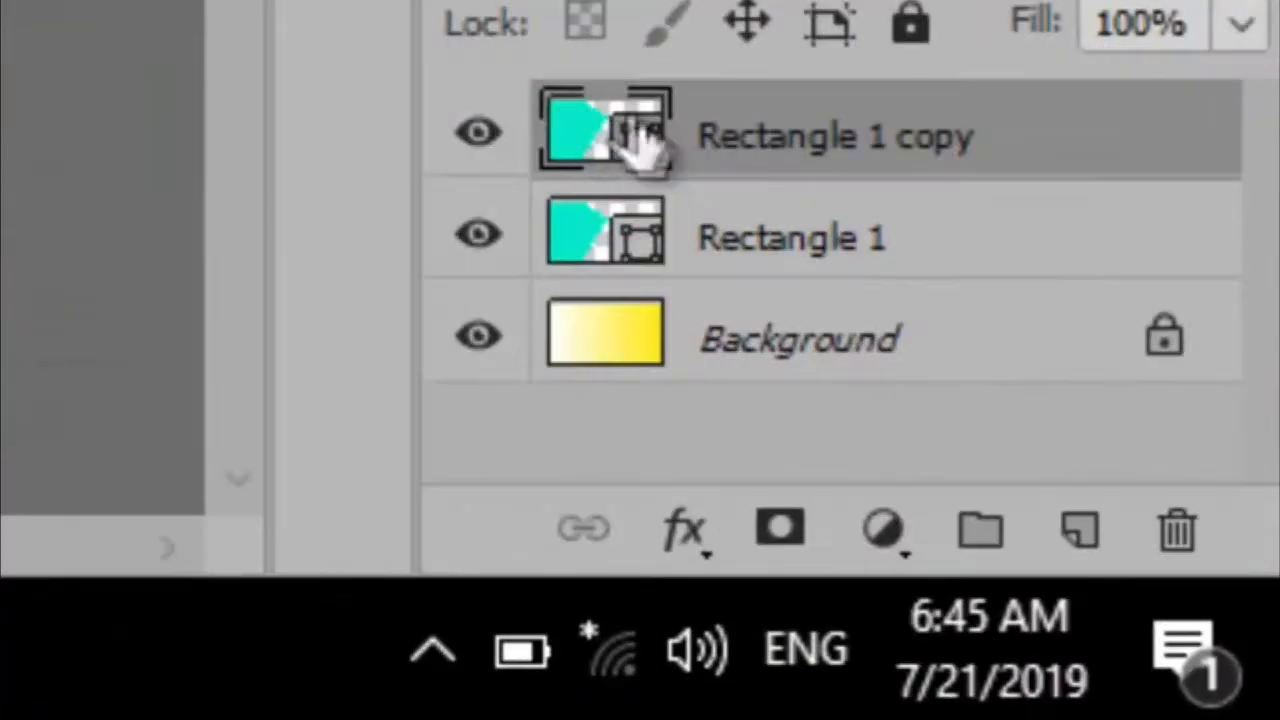
pyautogui.click(770, 250)
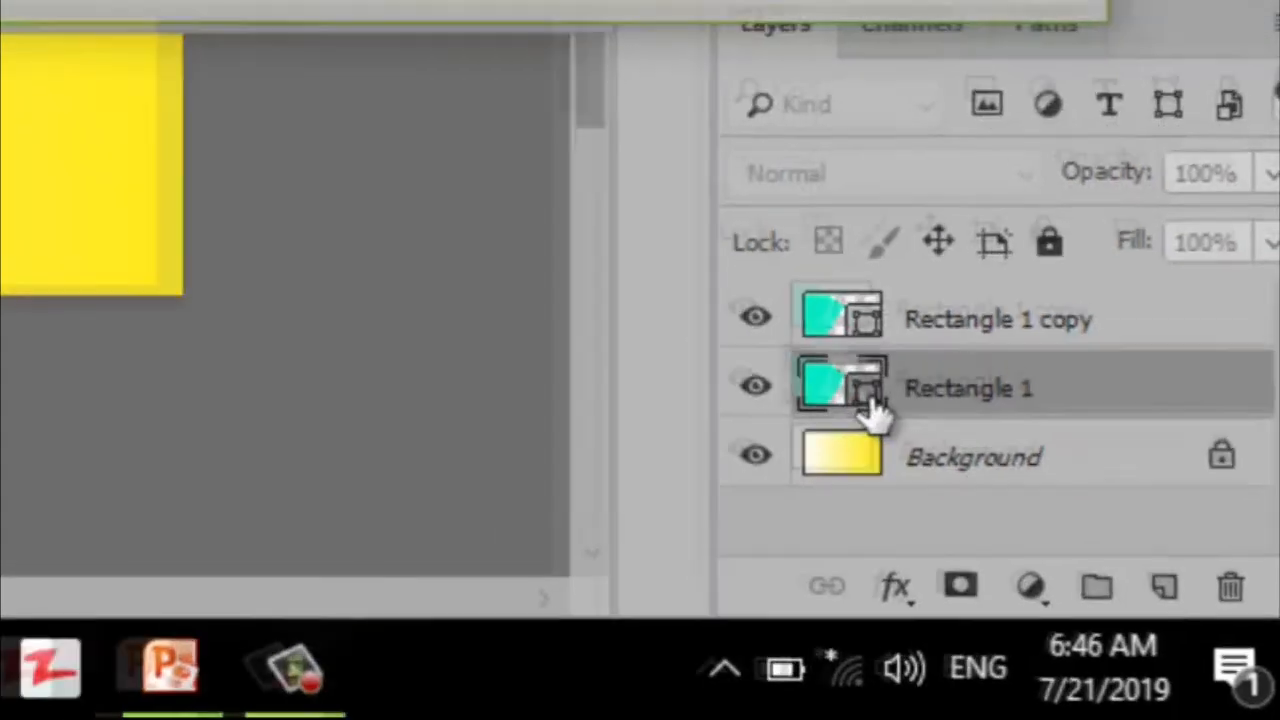
pyautogui.doubleClick(830, 362)
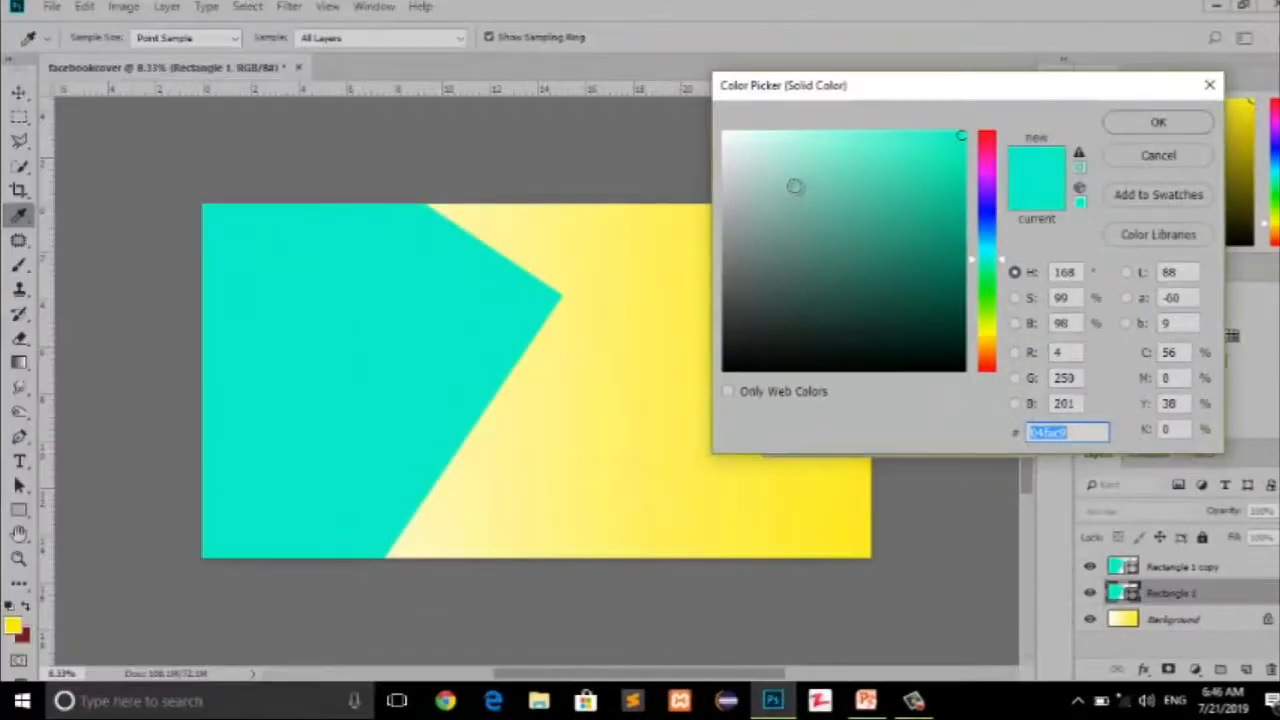
pyautogui.moveTo(806, 228)
pyautogui.mouseDown()
pyautogui.moveTo(786, 171)
pyautogui.moveTo(740, 141)
pyautogui.moveTo(766, 126)
pyautogui.moveTo(728, 122)
pyautogui.moveTo(732, 148)
pyautogui.mouseUp()
pyautogui.moveTo(739, 169); pyautogui.dragTo(722, 131)
pyautogui.click(1127, 130)
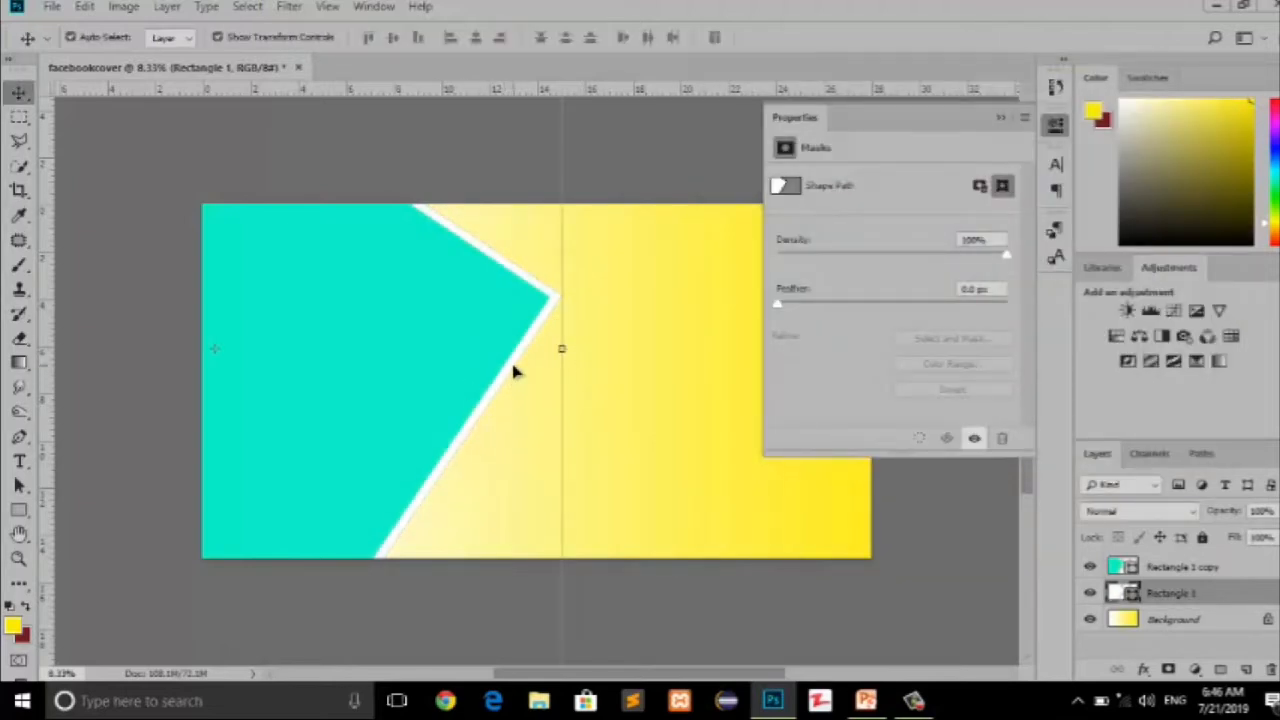
# Duplicate the white Rectangle 1 shape layer.
pyautogui.hotkey('ctrl', 't')
pyautogui.hotkey('ctrl', 'j')
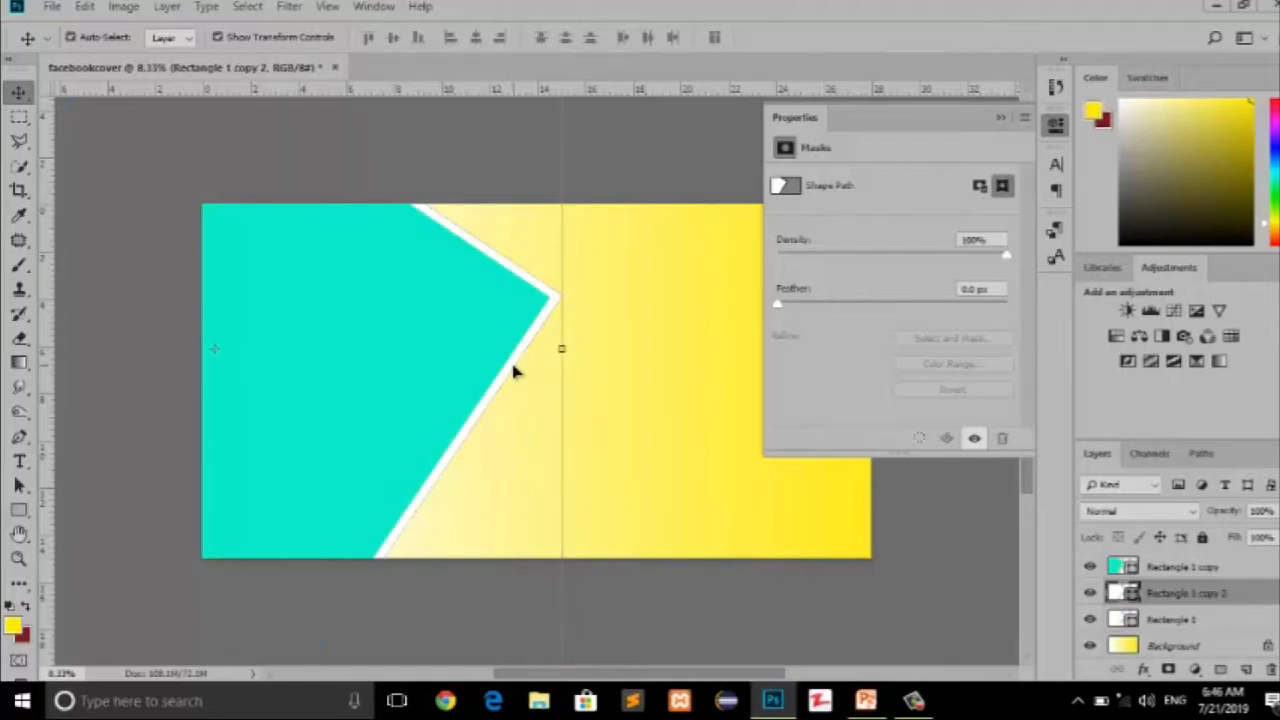
# Redo the white rectangle's duplicate and move the copy down and slightly left so its corner juts out near the canvas's lower edge.
pyautogui.hotkey('ctrl', 'z')
pyautogui.hotkey('ctrl', 'j')
pyautogui.hotkey('shift', 'Down')
pyautogui.hotkey('shift', 'Down')
pyautogui.hotkey('shift', 'Down')
pyautogui.hotkey('shift', 'Down')
pyautogui.hotkey('shift', 'Down')
pyautogui.hotkey('shift', 'Down')
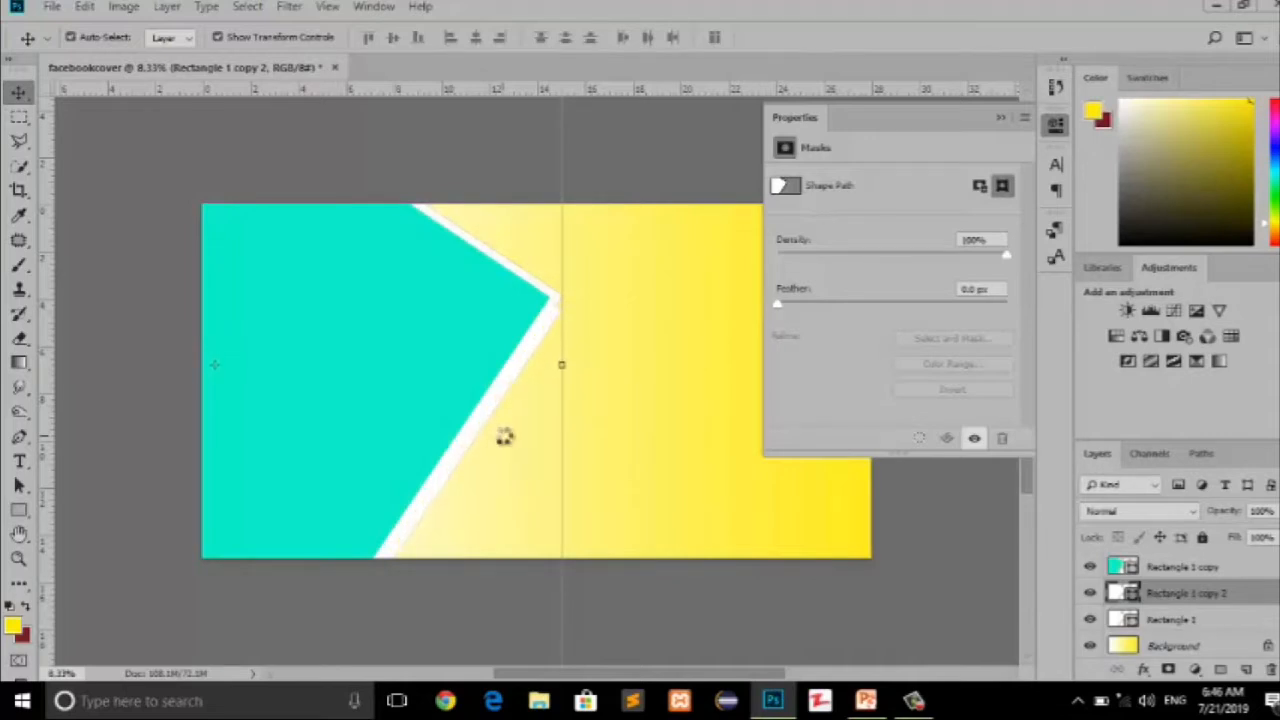
pyautogui.hotkey('shift', 'Down')
pyautogui.hotkey('shift', 'Down')
pyautogui.hotkey('shift', 'Down')
pyautogui.hotkey('shift', 'Down')
pyautogui.hotkey('shift', 'Down')
pyautogui.hotkey('shift', 'Down')
pyautogui.hotkey('shift', 'Down')
pyautogui.hotkey('shift', 'Down')
pyautogui.hotkey('shift', 'Down')
pyautogui.hotkey('shift', 'Down')
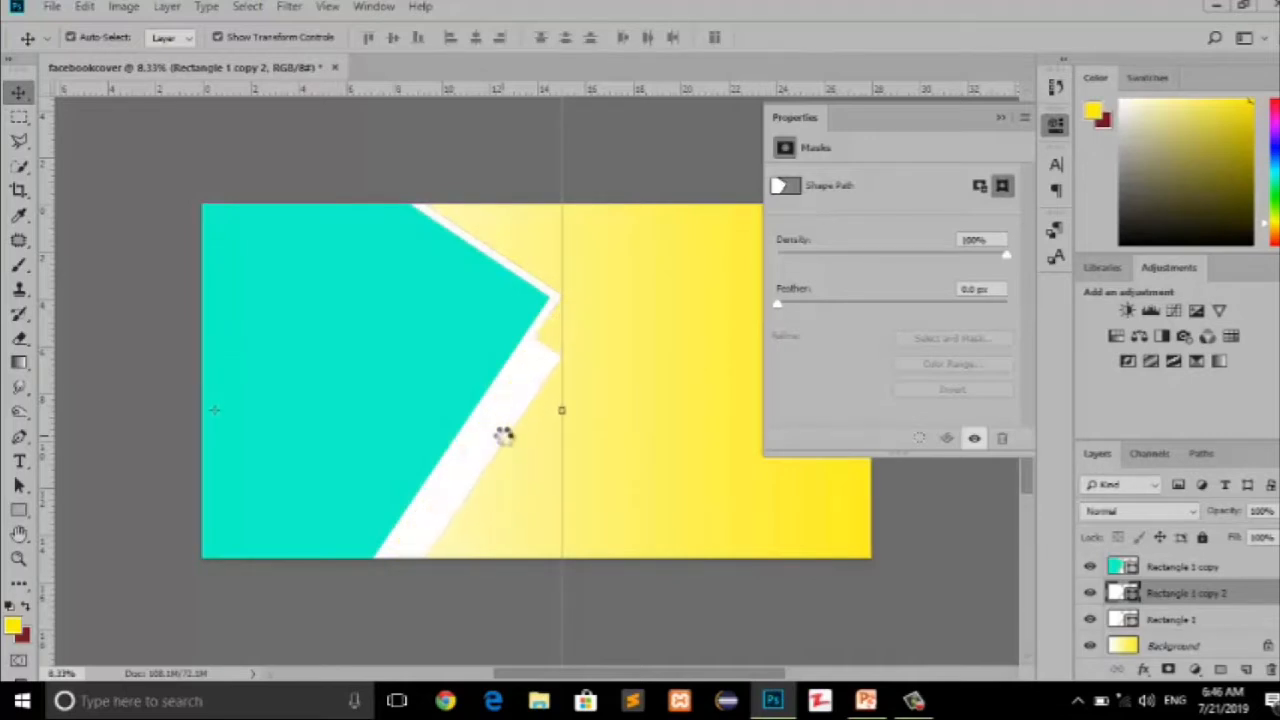
pyautogui.hotkey('shift', 'Down')
pyautogui.hotkey('shift', 'Down')
pyautogui.hotkey('shift', 'Down')
pyautogui.hotkey('shift', 'Down')
pyautogui.hotkey('shift', 'Down')
pyautogui.hotkey('shift', 'Down')
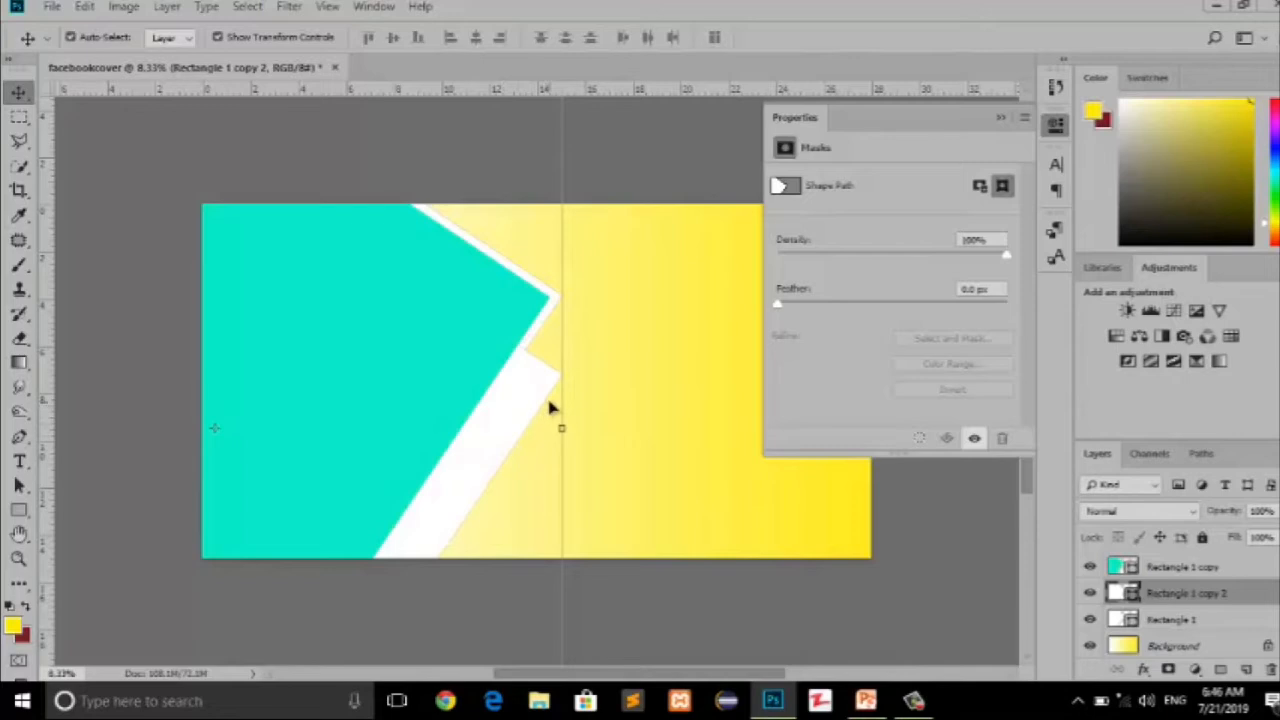
pyautogui.moveTo(535, 383); pyautogui.dragTo(493, 530)
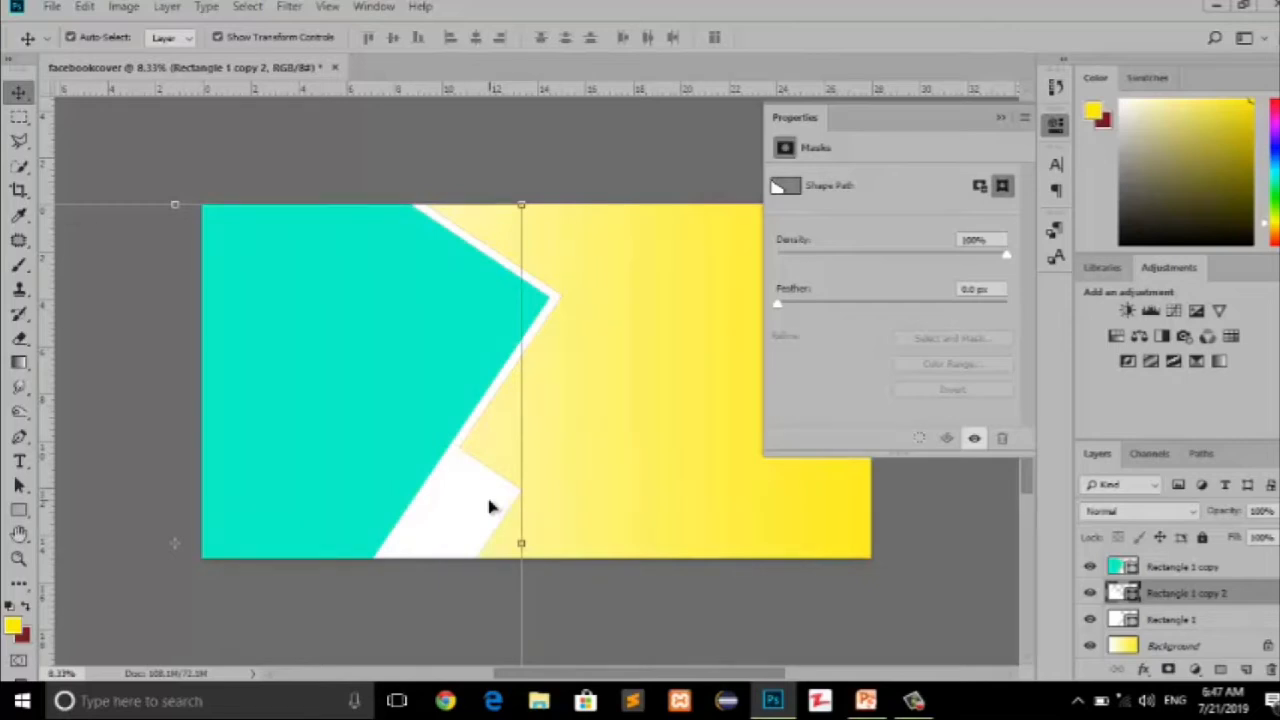
# Duplicate Rectangle 1 copy 2 and shift the lower of the two layers slightly right so a thin edge extends past the other.
pyautogui.hotkey('ctrl', 'j')
pyautogui.moveTo(1184, 608); pyautogui.dragTo(1157, 622)
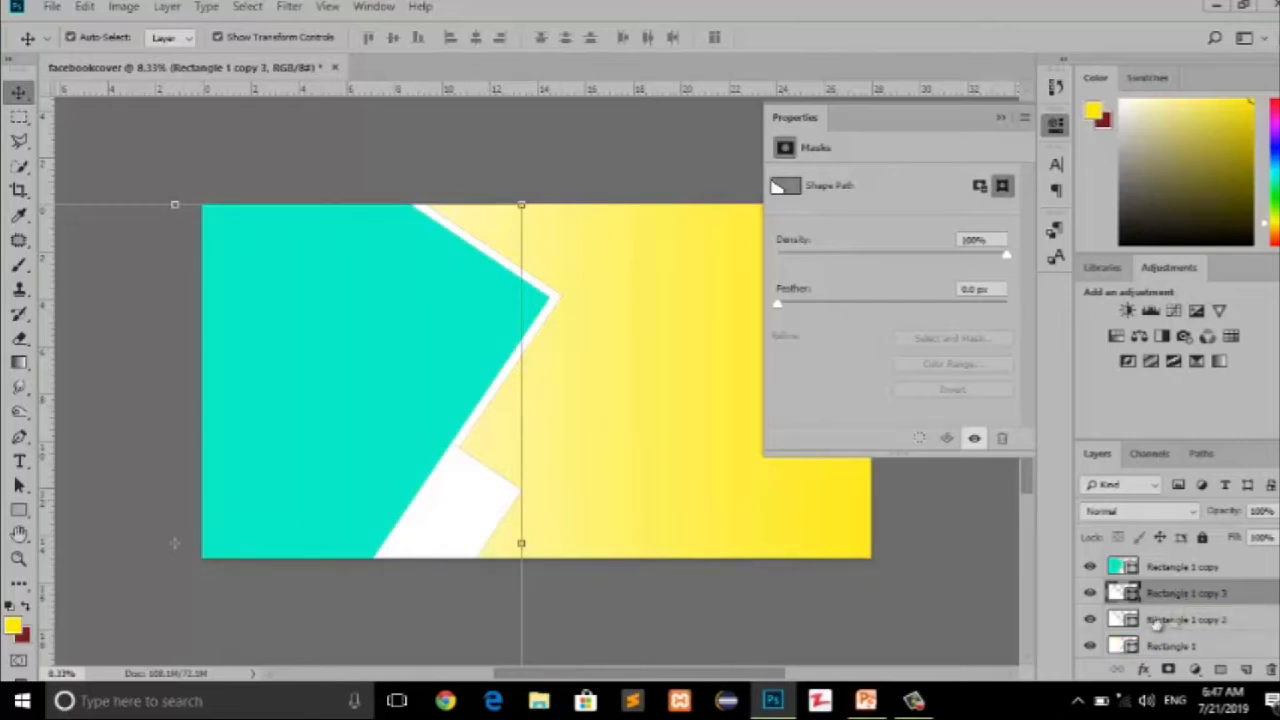
pyautogui.click(1165, 620)
pyautogui.hotkey('shift', 'Right')
pyautogui.hotkey('shift', 'Right')
pyautogui.hotkey('shift', 'Right')
pyautogui.hotkey('shift', 'Right')
pyautogui.hotkey('shift', 'Right')
pyautogui.hotkey('shift', 'Right')
pyautogui.hotkey('shift', 'Right')
pyautogui.hotkey('shift', 'Right')
pyautogui.hotkey('shift', 'Right')
pyautogui.hotkey('shift', 'Right')
pyautogui.hotkey('shift', 'Right')
pyautogui.hotkey('shift', 'Right')
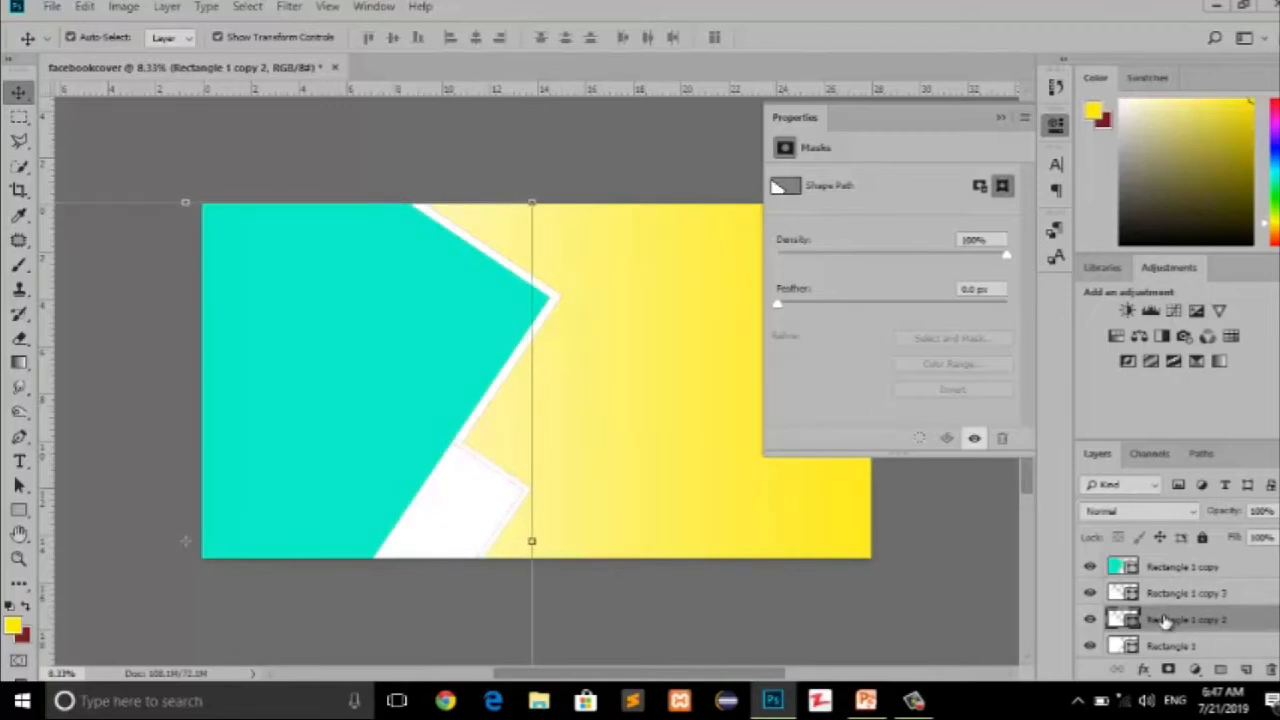
# Add a drop shadow to Rectangle 1 copy 3 with distance 32 px, spread 40% and size 84 px.
pyautogui.click(464, 497)
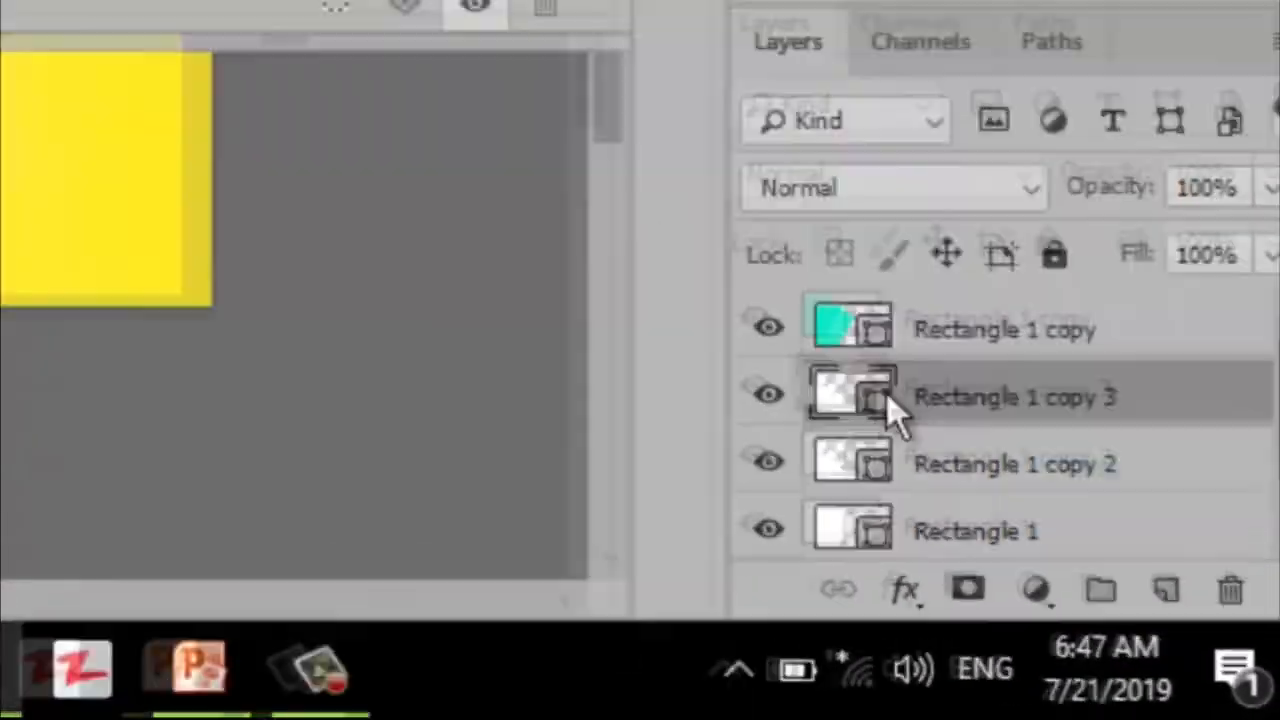
pyautogui.rightClick(1143, 590)
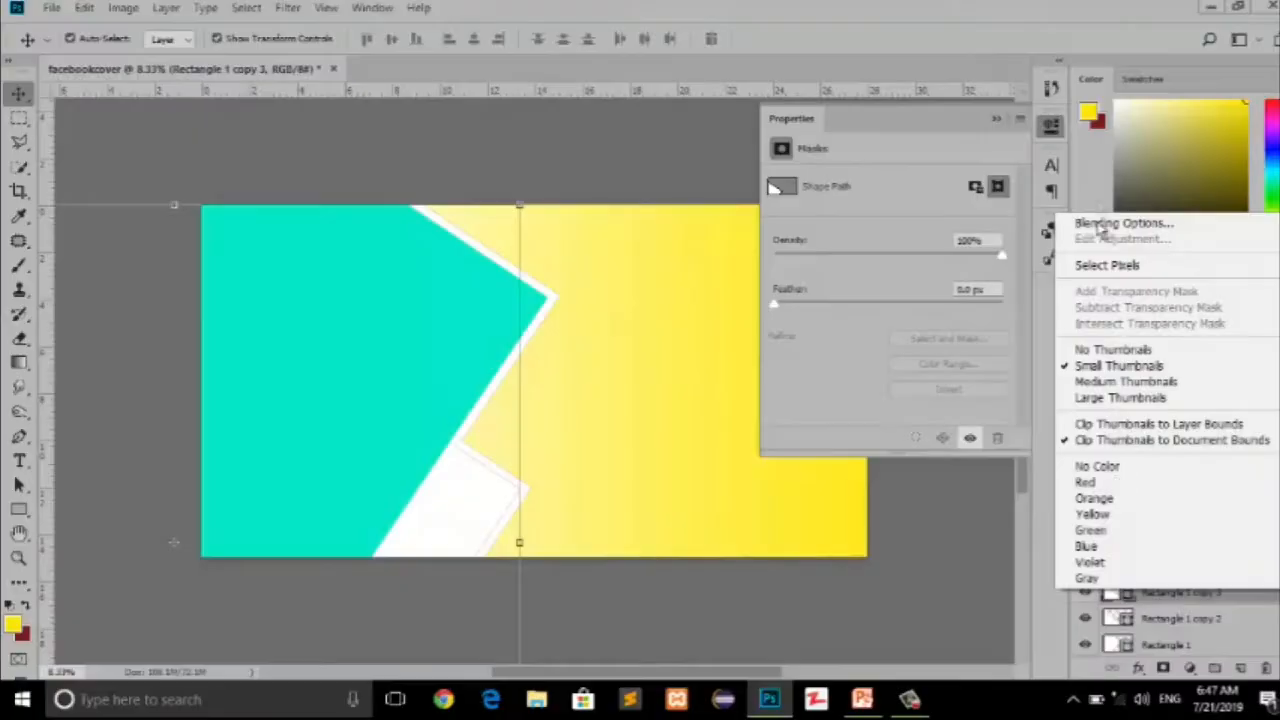
pyautogui.click(1140, 224)
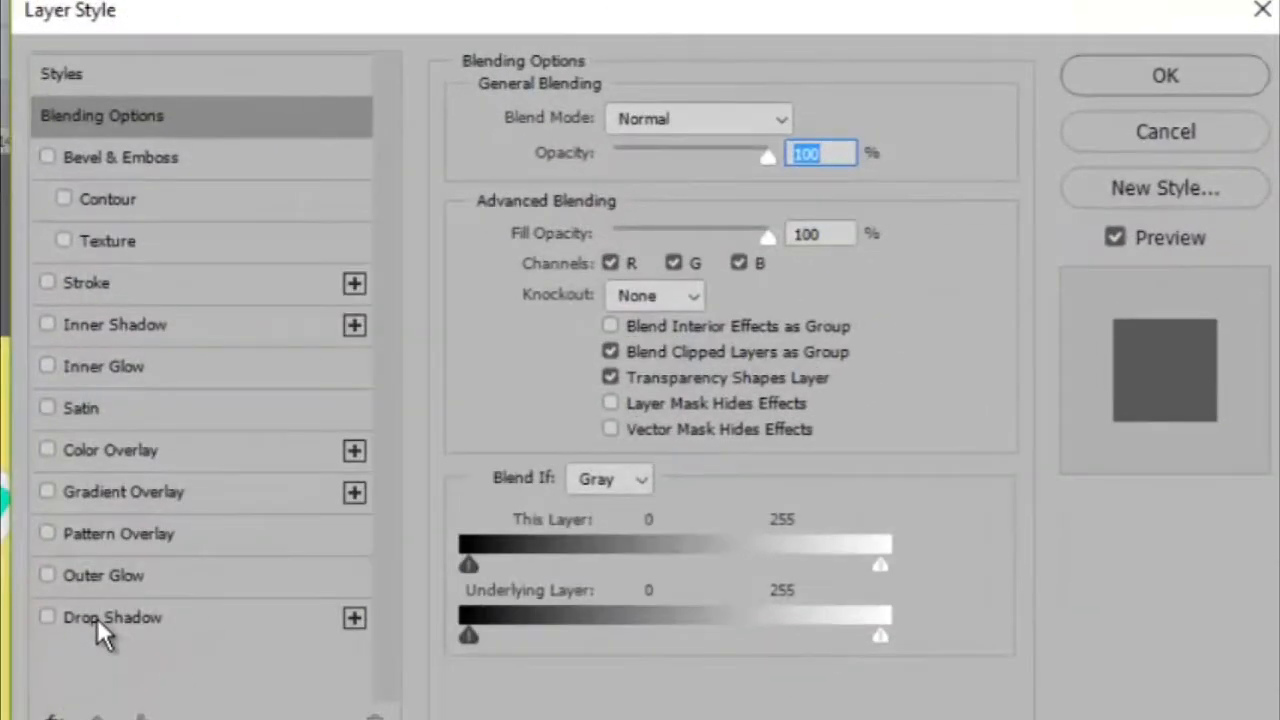
pyautogui.click(530, 402)
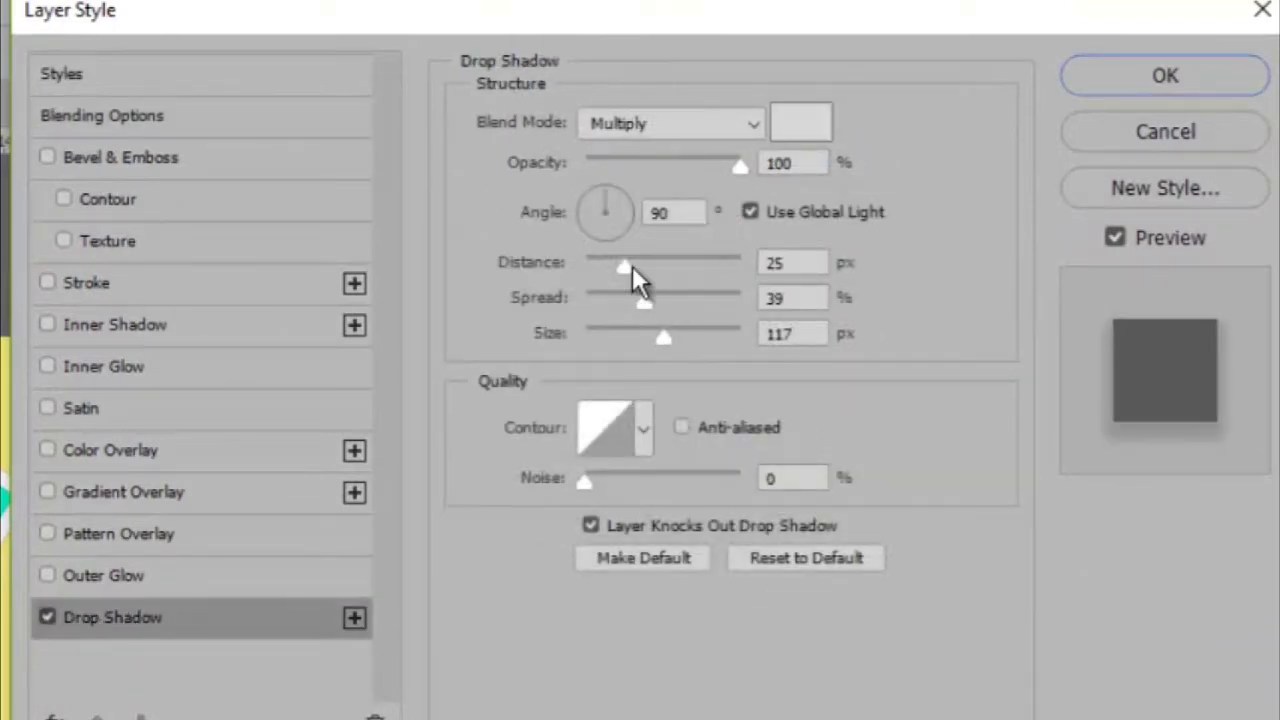
pyautogui.moveTo(626, 264); pyautogui.dragTo(627, 264)
pyautogui.click(647, 290)
pyautogui.moveTo(662, 337); pyautogui.dragTo(637, 333)
pyautogui.moveTo(629, 271); pyautogui.dragTo(637, 270)
pyautogui.moveTo(632, 337); pyautogui.dragTo(645, 339)
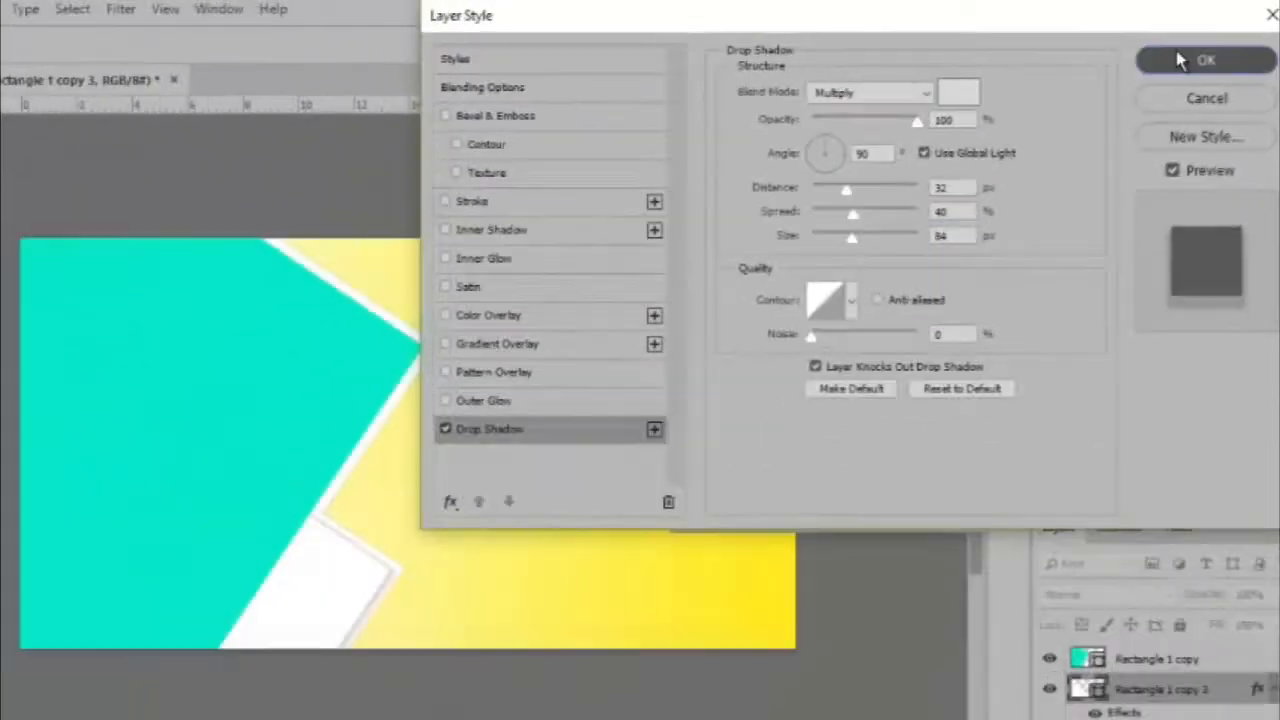
pyautogui.click(1179, 70)
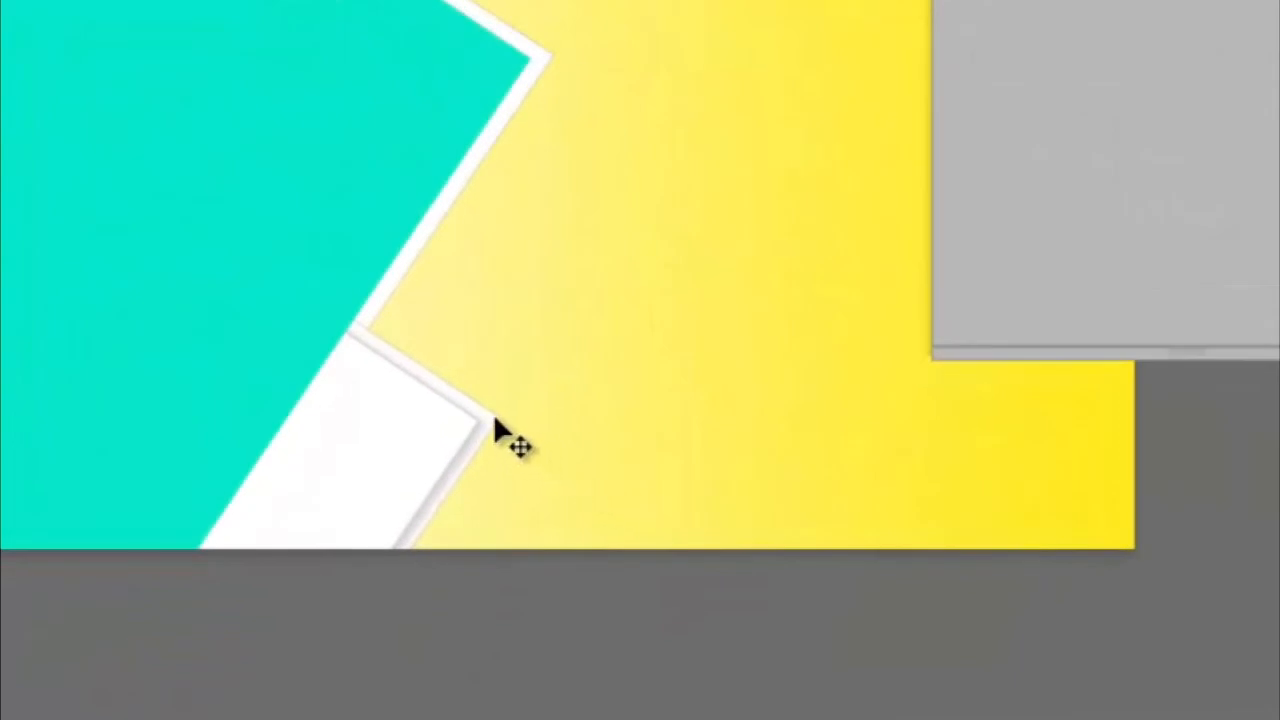
# Add a drop shadow to Rectangle 1 copy 2 with distance 32 px, spread 40% and size 84 px.
pyautogui.hotkey('ctrl', 't')
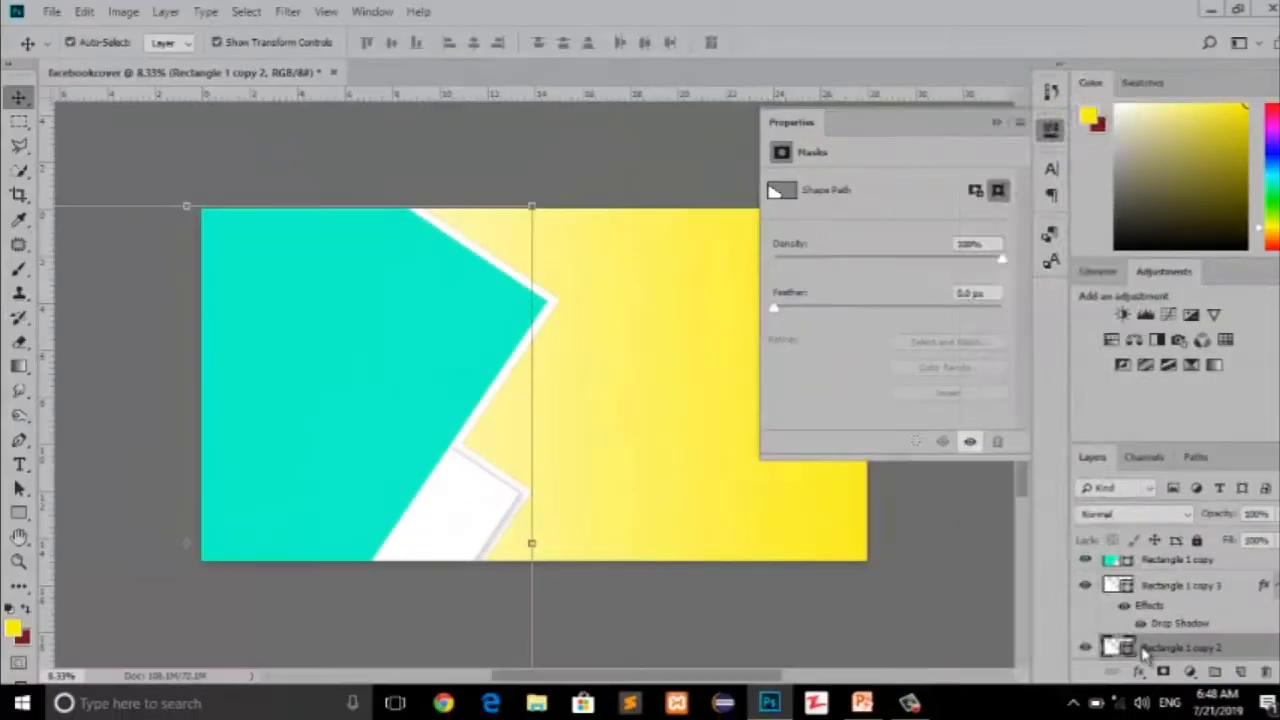
pyautogui.rightClick(1150, 647)
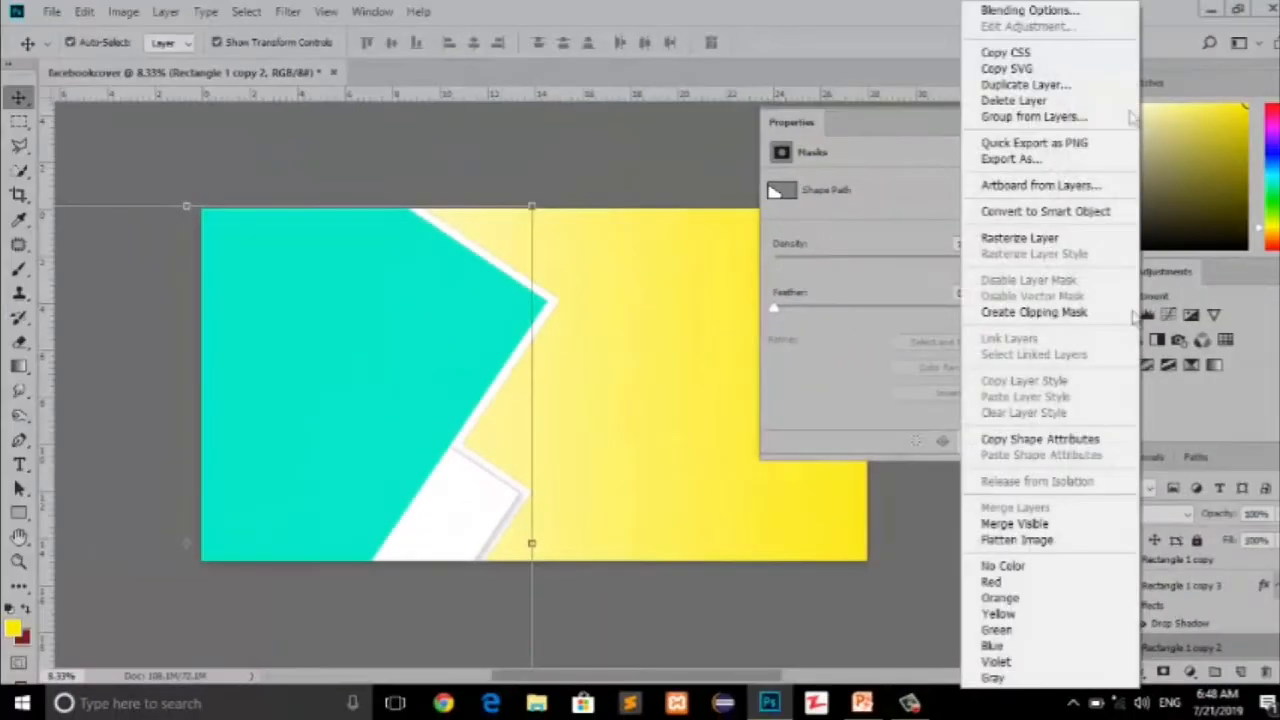
pyautogui.click(1035, 12)
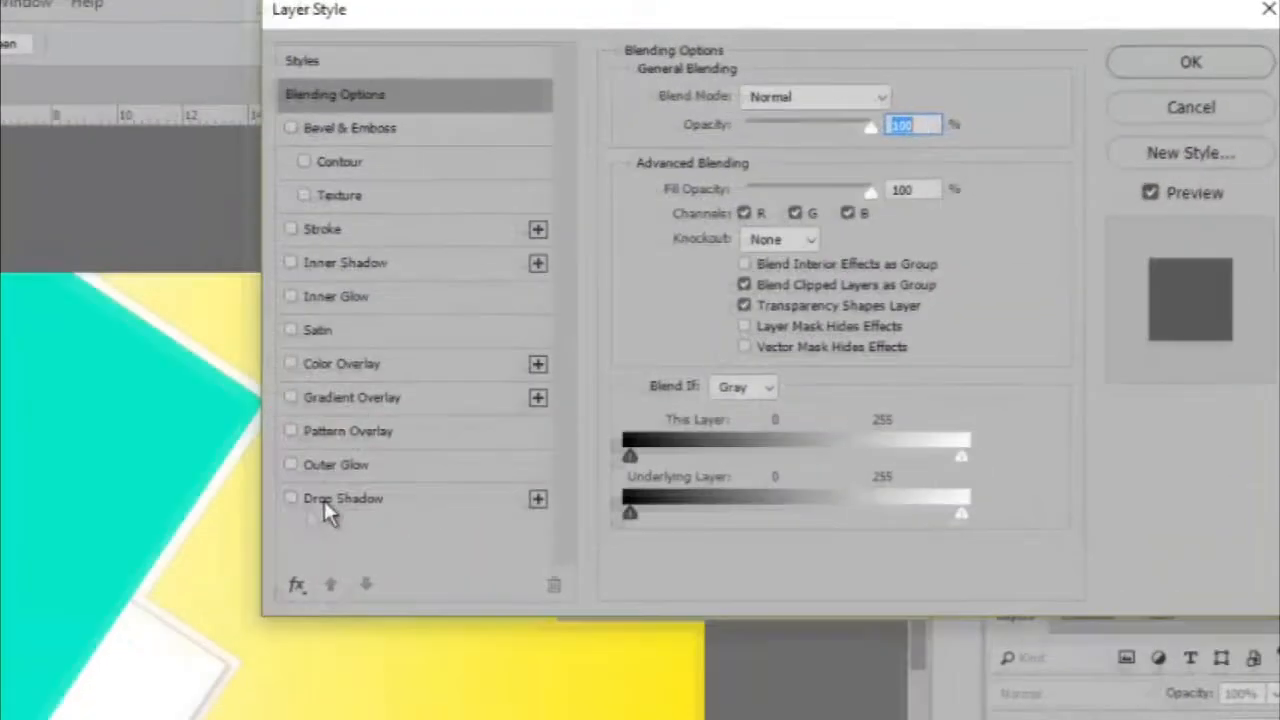
pyautogui.click(566, 402)
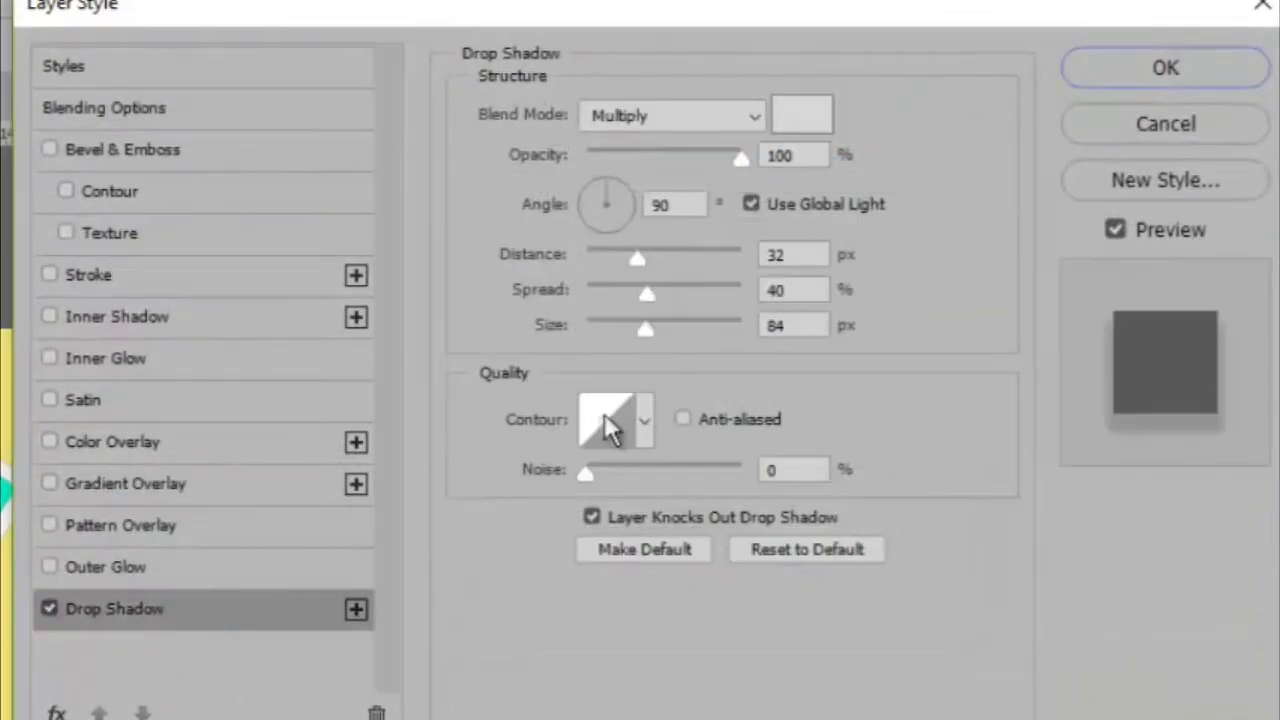
pyautogui.click(1108, 74)
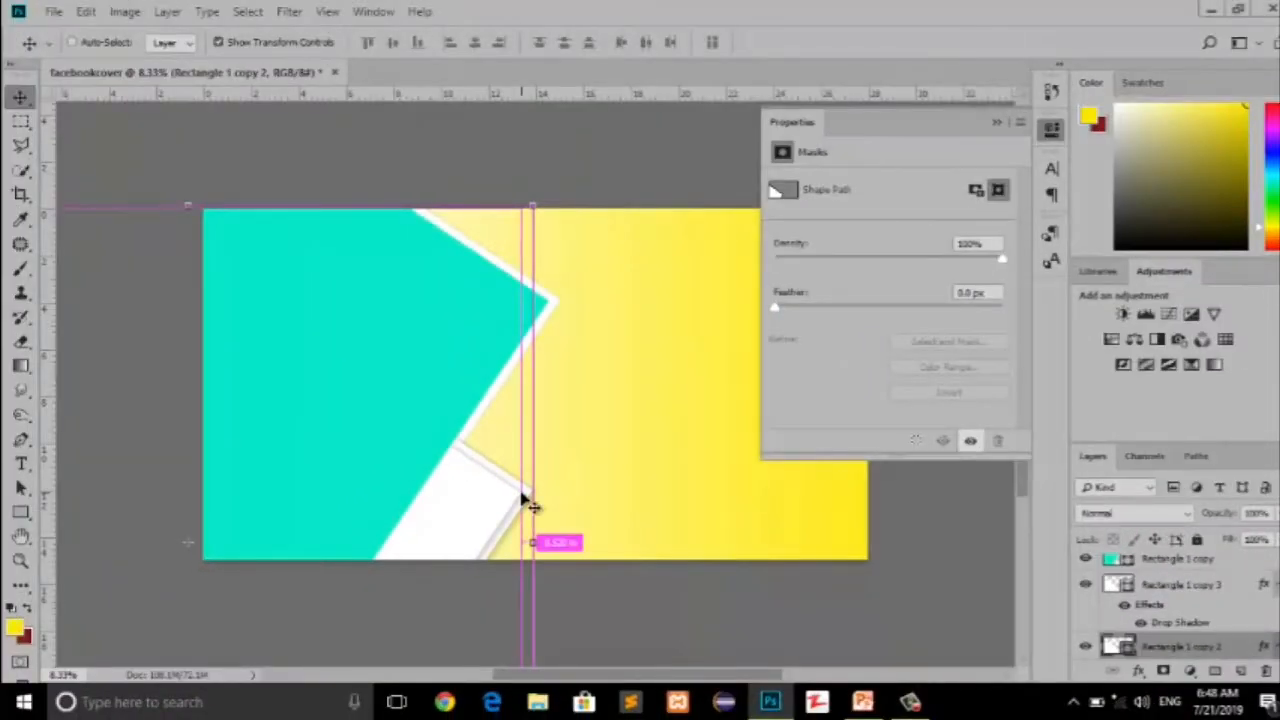
# Duplicate Rectangle 1 copy 2 and move the duplicate up and slightly left so its corner sticks out above the white blocks.
pyautogui.moveTo(533, 508); pyautogui.dragTo(521, 490)
pyautogui.press('Up')
pyautogui.press('Up')
pyautogui.press('Up')
pyautogui.press('Up')
pyautogui.press('Up')
pyautogui.press('Up')
pyautogui.press('Up')
pyautogui.press('Up')
pyautogui.press('Up')
pyautogui.press('Up')
pyautogui.press('Up')
pyautogui.press('Up')
pyautogui.press('Up')
pyautogui.press('Up')
pyautogui.press('Up')
pyautogui.press('Up')
pyautogui.press('Up')
pyautogui.press('Up')
pyautogui.press('Up')
pyautogui.press('Up')
pyautogui.press('Up')
pyautogui.press('Up')
pyautogui.press('Up')
pyautogui.press('Up')
pyautogui.press('Up')
pyautogui.press('Up')
pyautogui.press('Up')
pyautogui.press('Up')
pyautogui.press('Up')
pyautogui.press('Up')
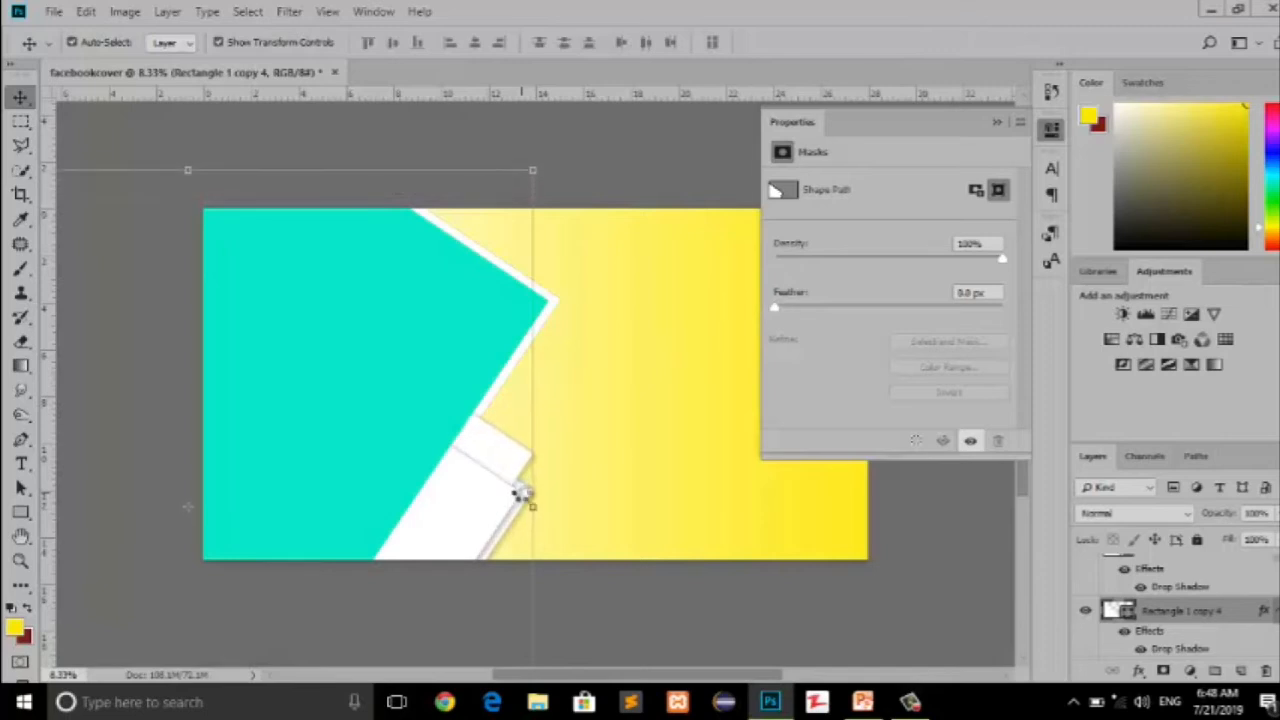
pyautogui.press('Left')
pyautogui.press('Left')
pyautogui.press('Left')
pyautogui.press('Left')
pyautogui.press('Left')
pyautogui.press('Left')
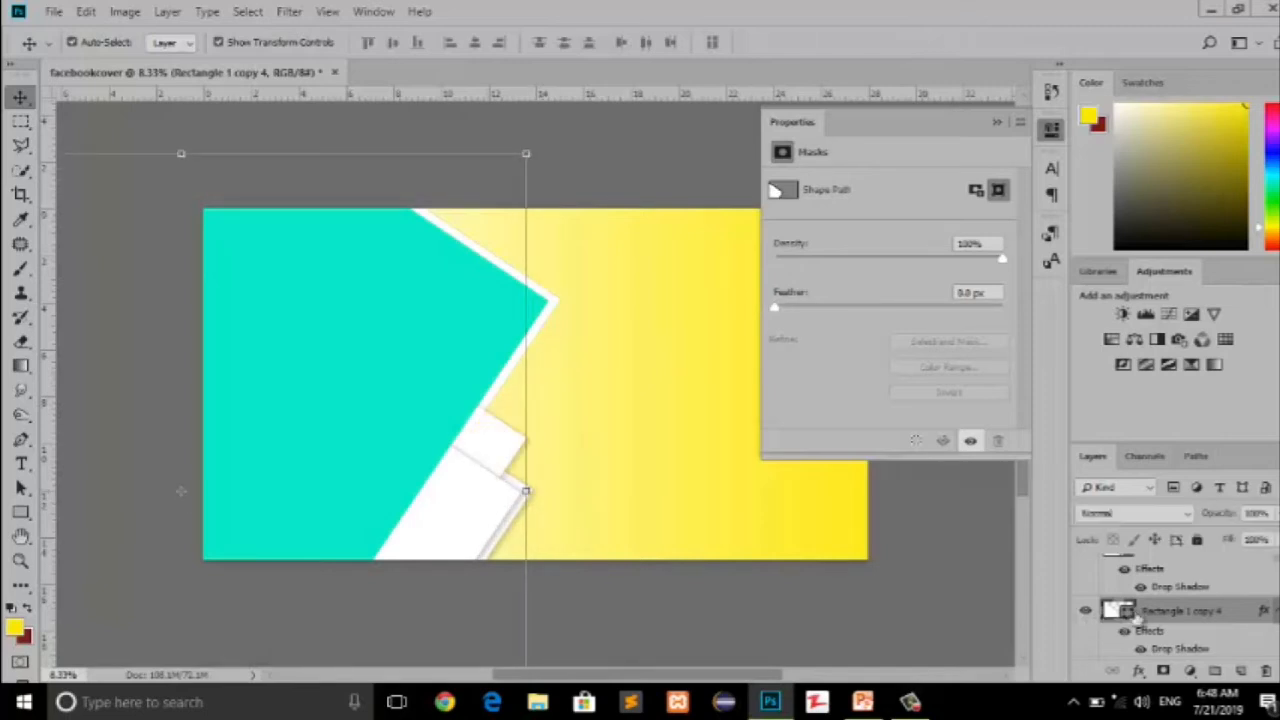
# Recolor the uppermost small white block, Rectangle 1 copy 4, light orange.
pyautogui.rightClick(1143, 617)
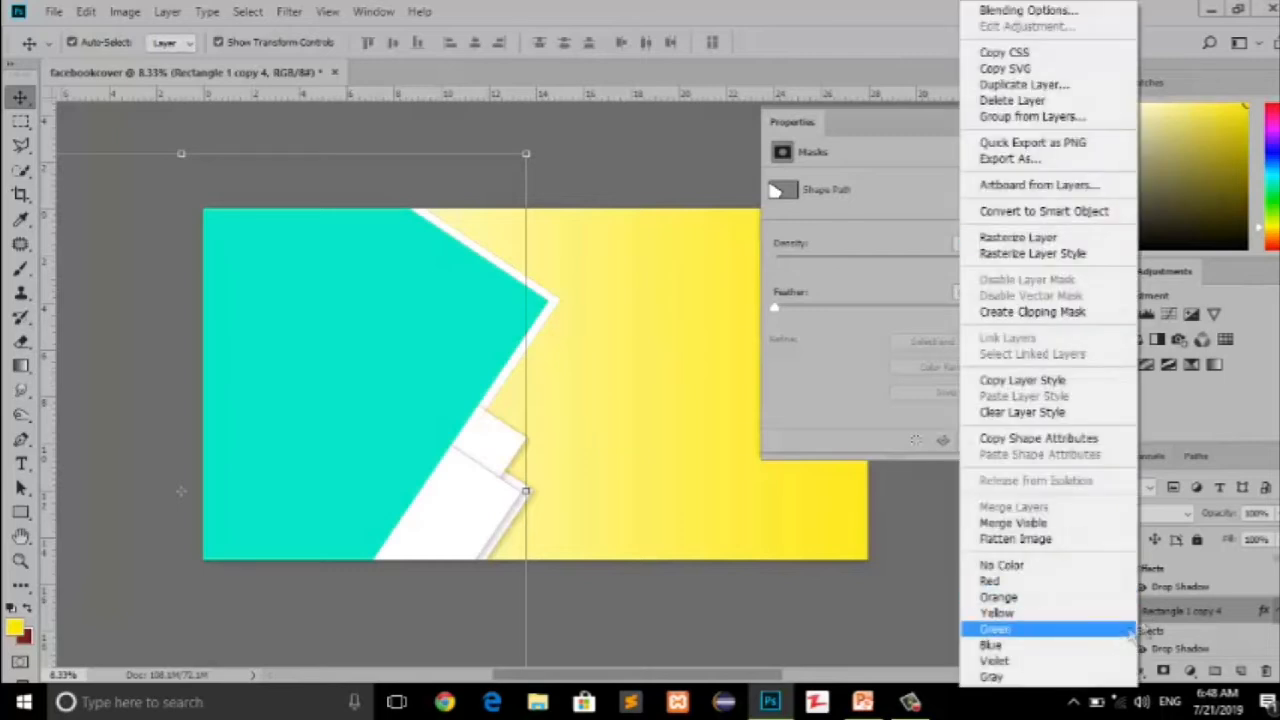
pyautogui.click(1166, 611)
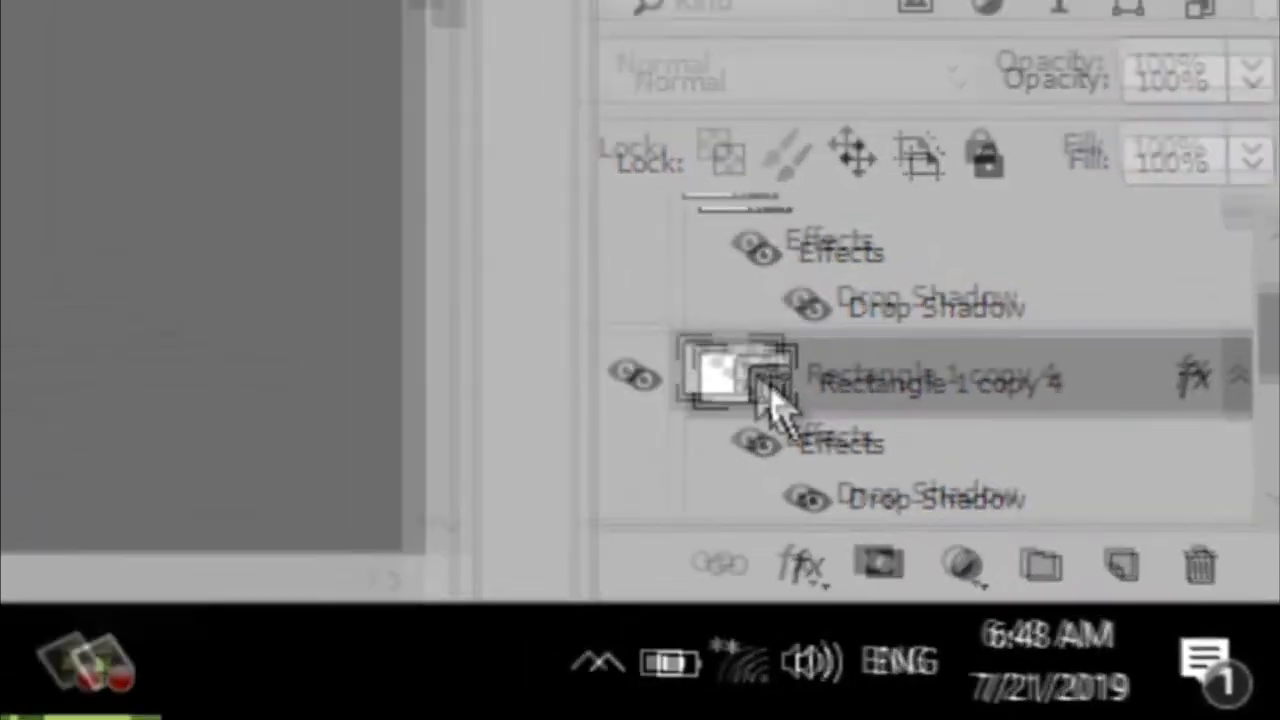
pyautogui.doubleClick(771, 390)
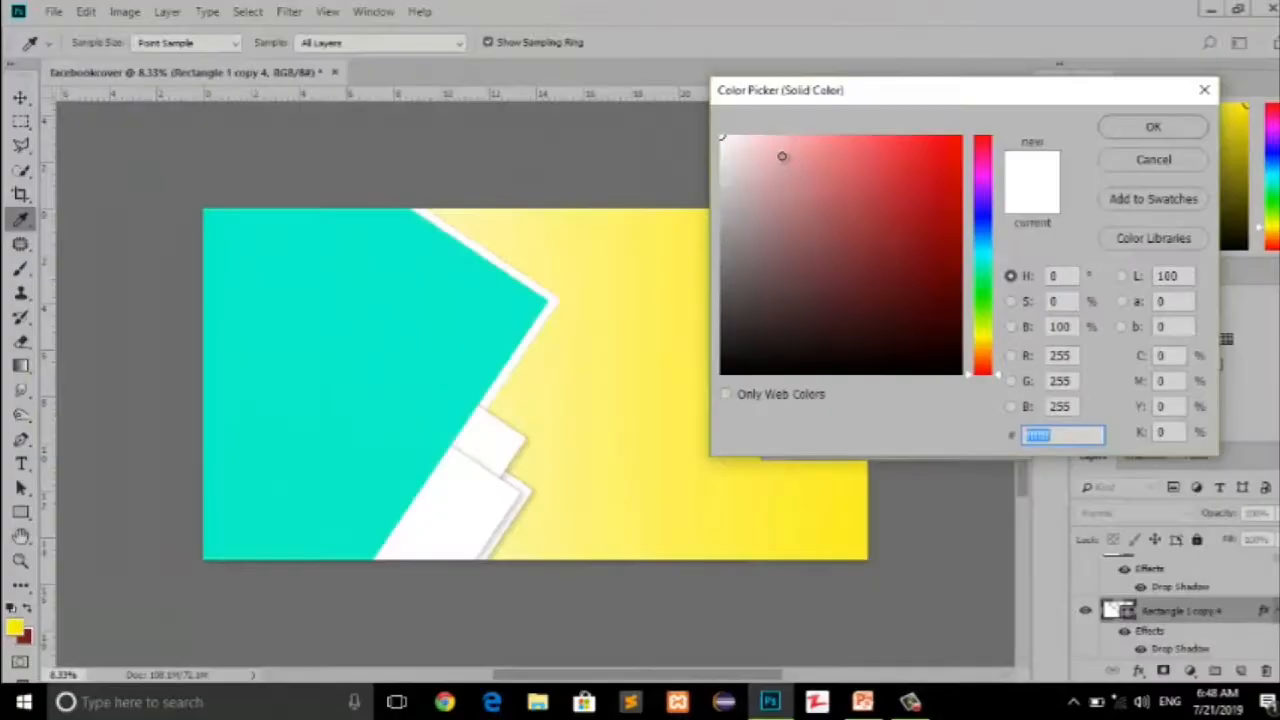
pyautogui.click(782, 157)
pyautogui.moveTo(983, 345); pyautogui.dragTo(991, 354)
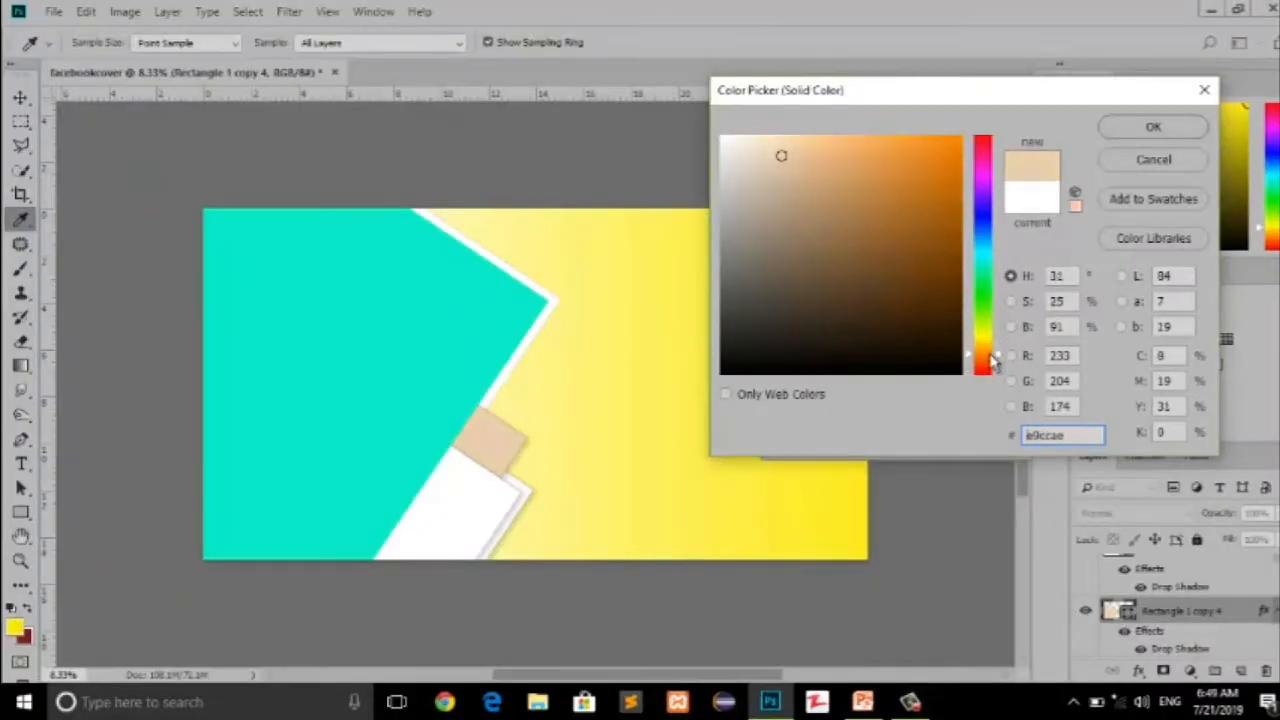
pyautogui.click(851, 143)
pyautogui.click(1153, 127)
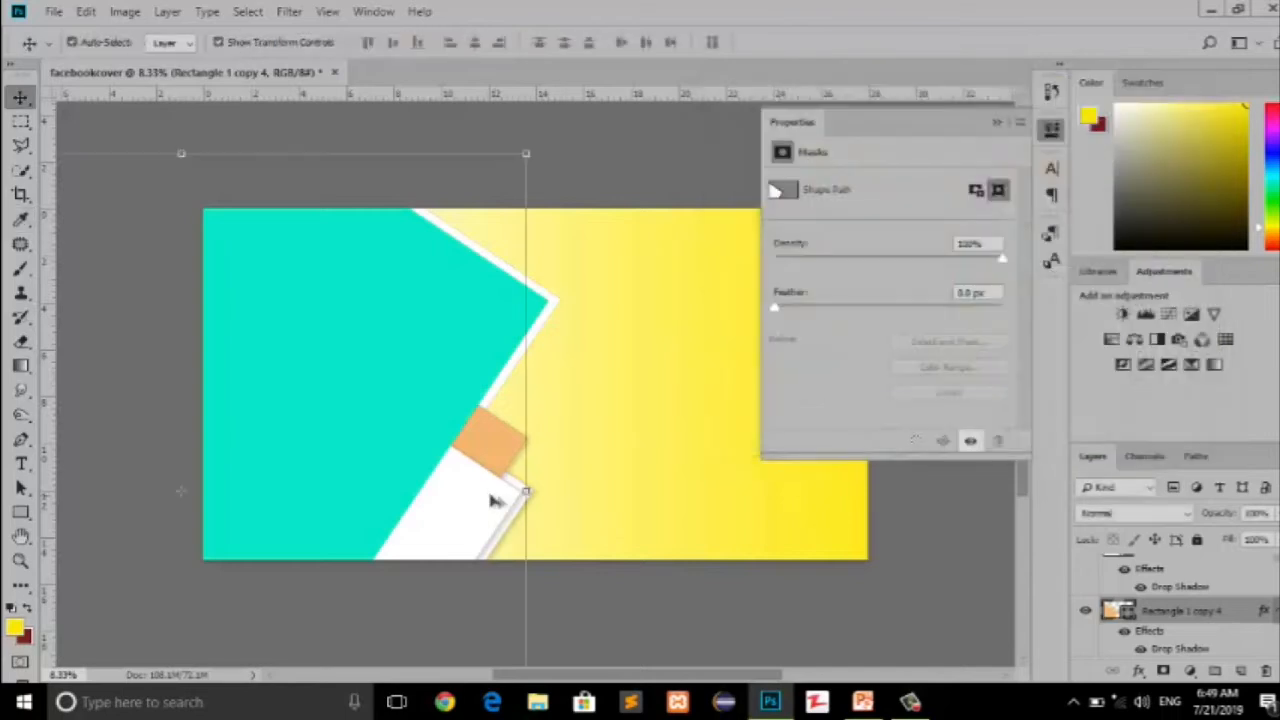
pyautogui.click(480, 503)
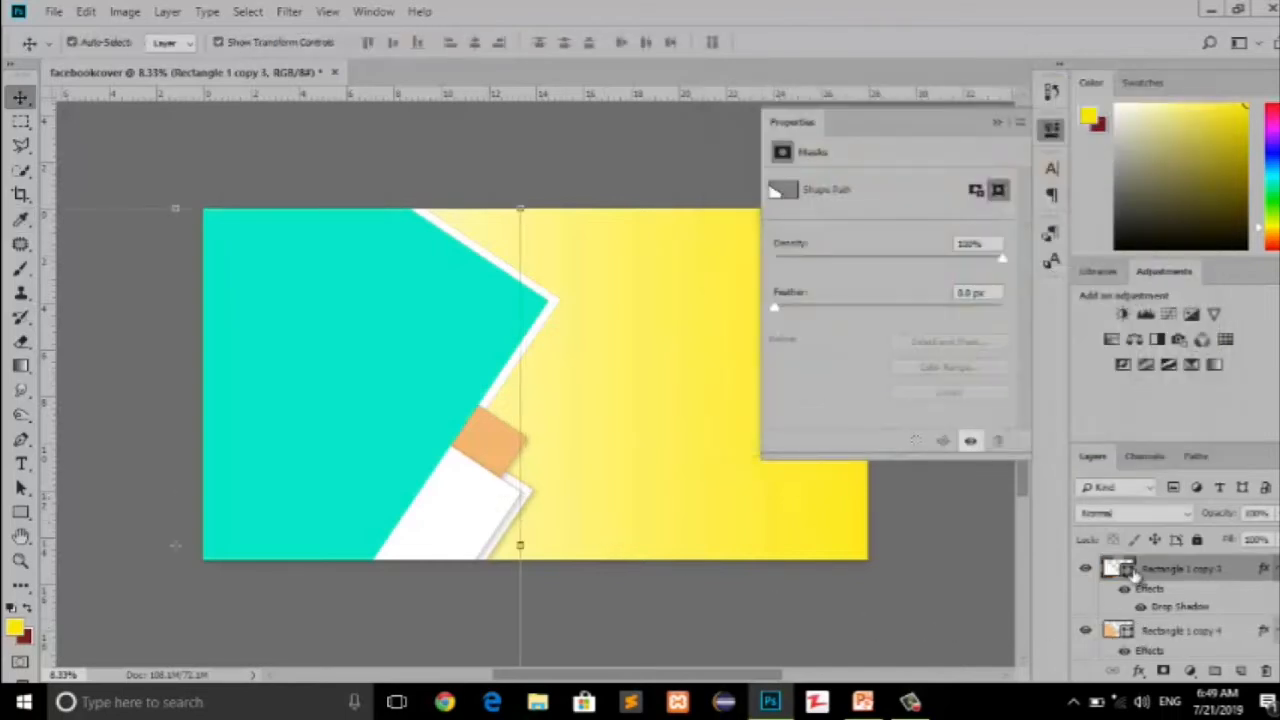
pyautogui.rightClick(1133, 571)
pyautogui.press('Escape')
pyautogui.doubleClick(1133, 571)
pyautogui.click(1153, 160)
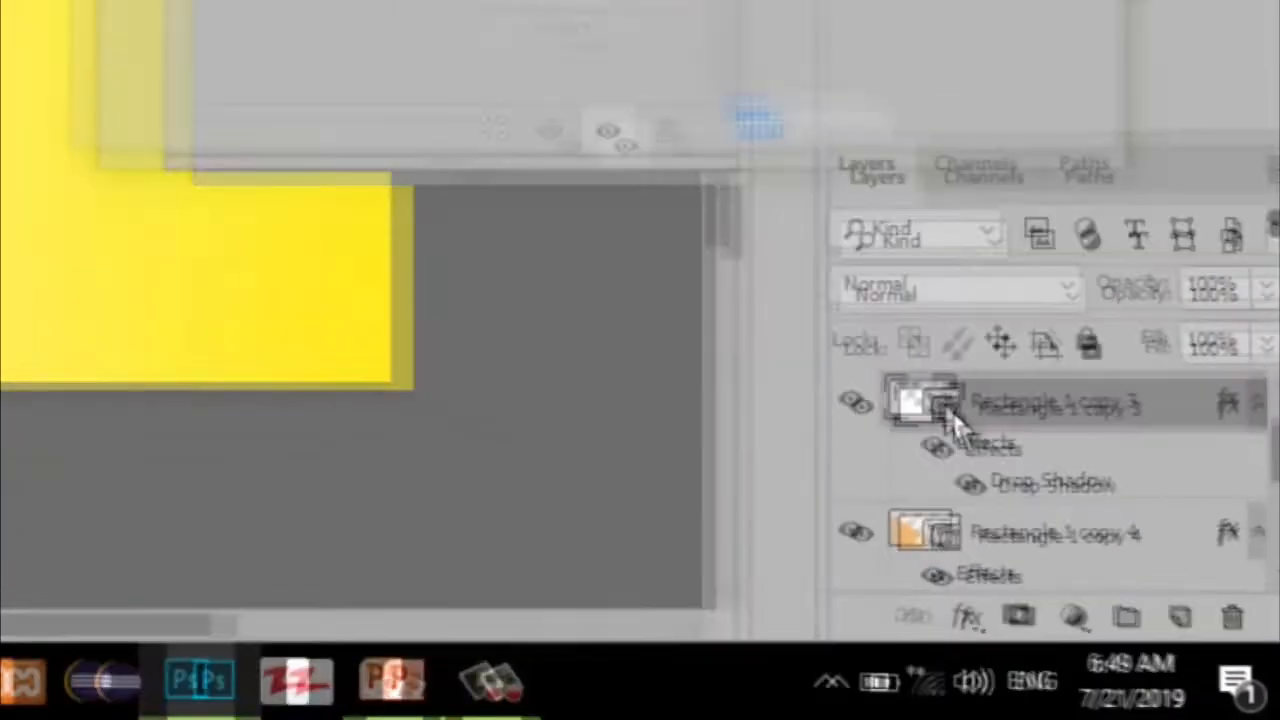
# Recolor the large white block, Rectangle 1 copy 3, to the brownish orange d29b66.
pyautogui.doubleClick(953, 411)
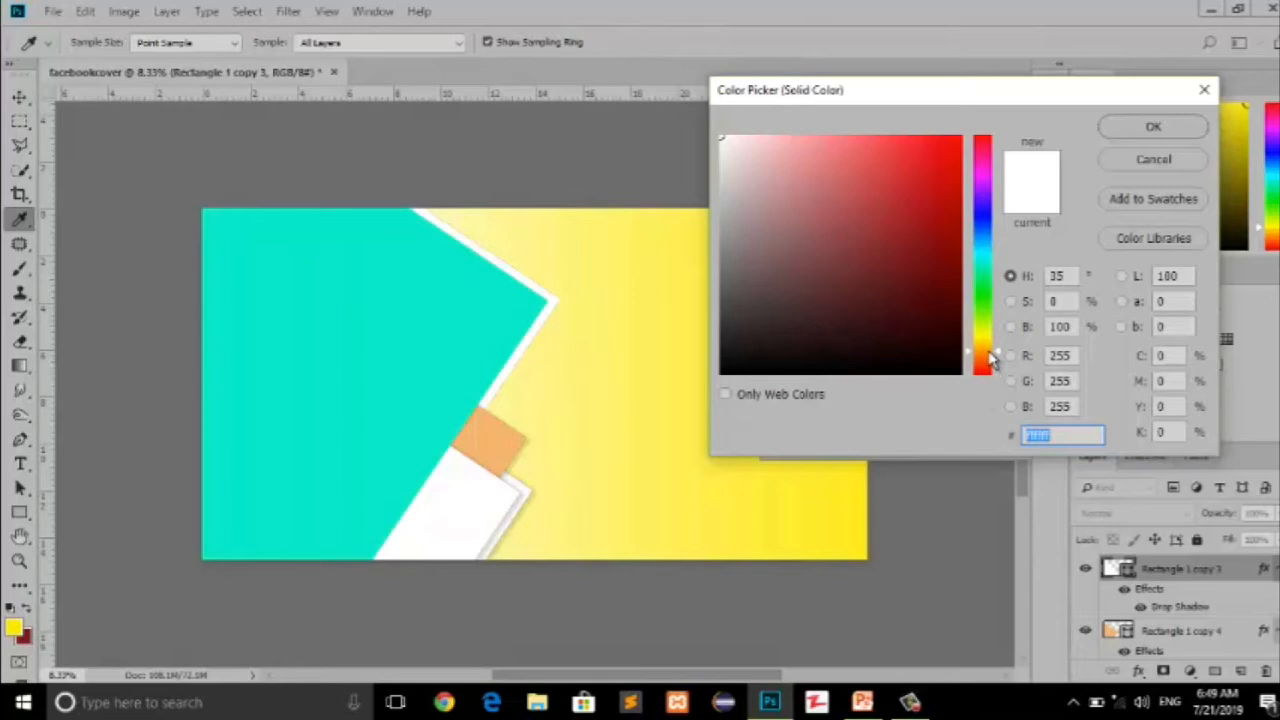
pyautogui.moveTo(990, 358); pyautogui.dragTo(995, 352)
pyautogui.click(835, 144)
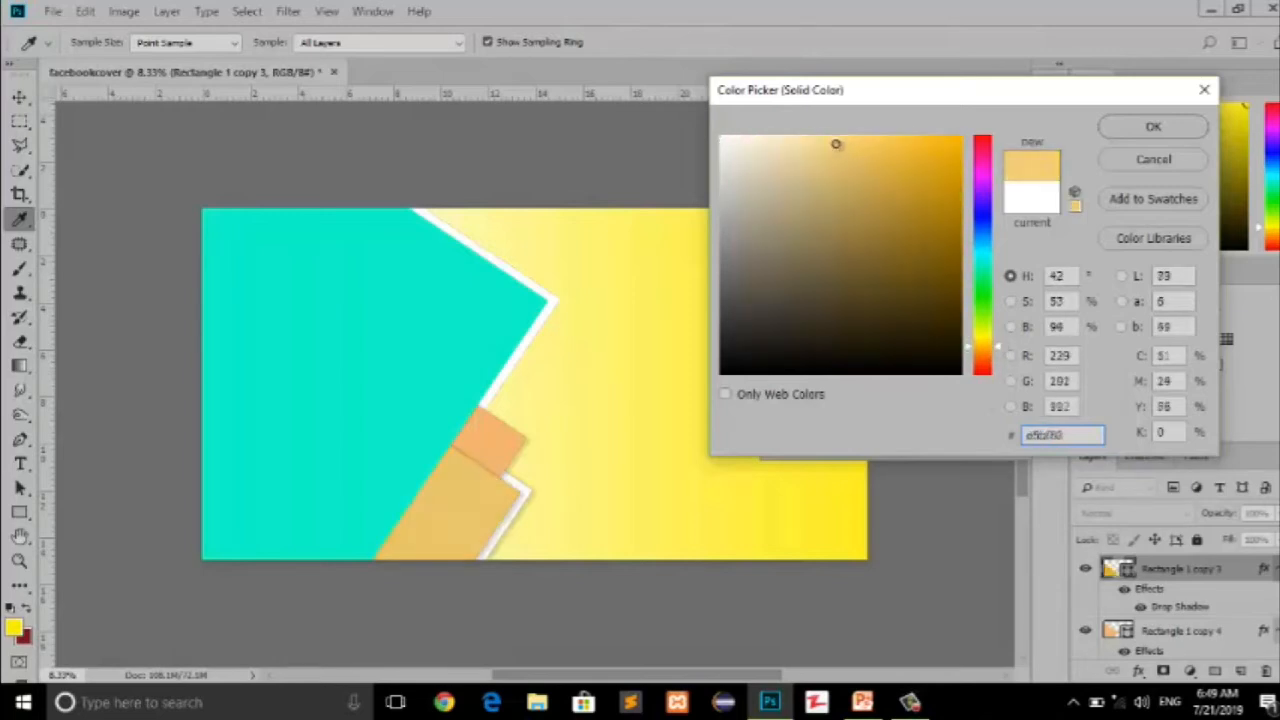
pyautogui.click(831, 156)
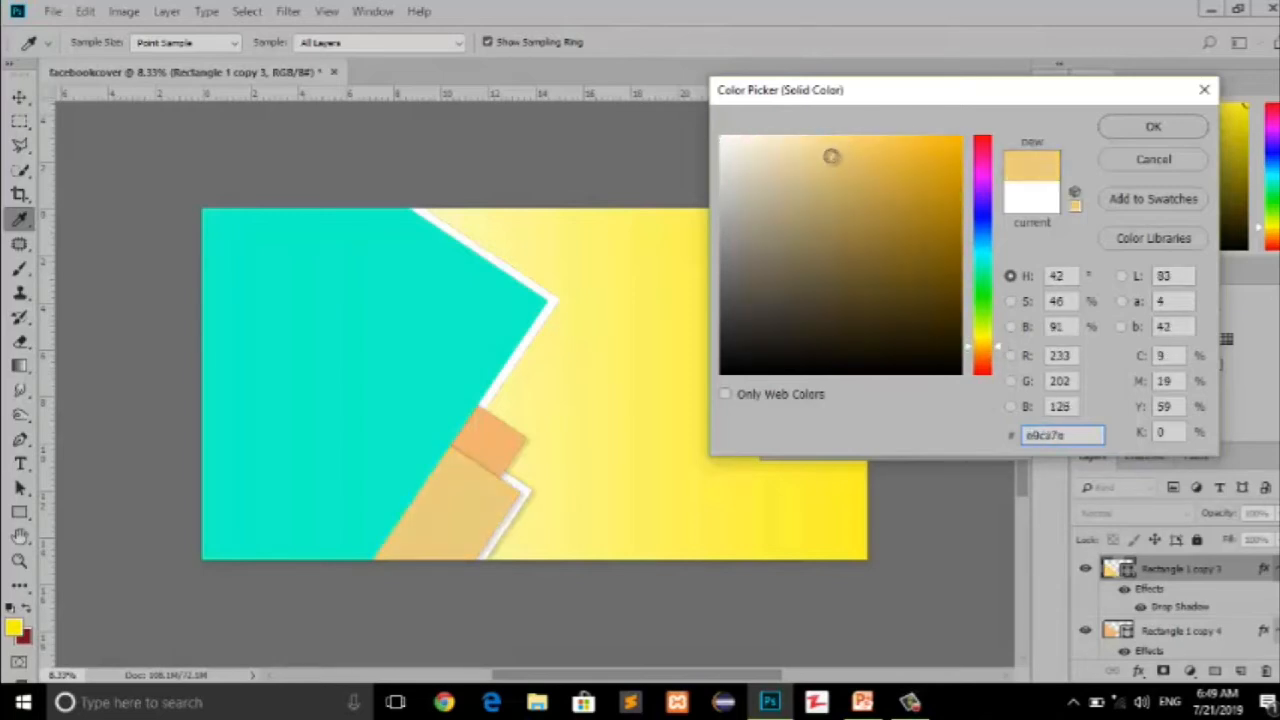
pyautogui.moveTo(831, 156); pyautogui.dragTo(843, 195)
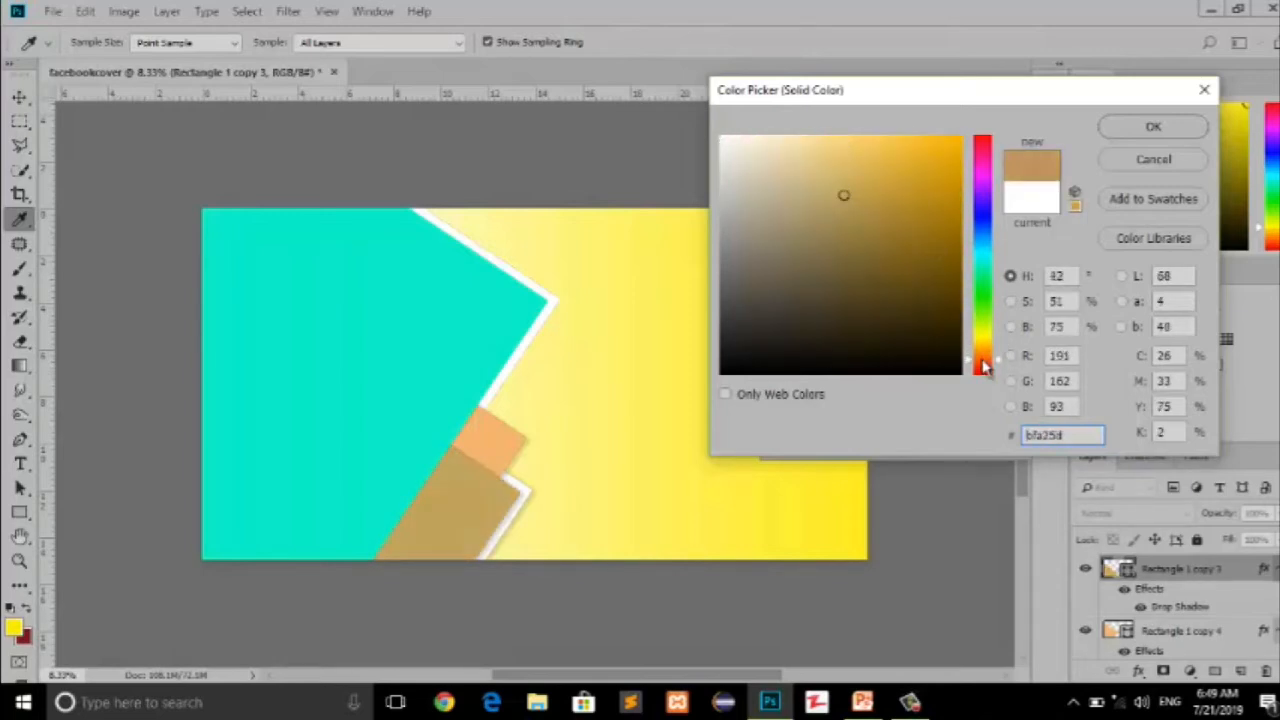
pyautogui.moveTo(985, 367); pyautogui.dragTo(985, 357)
pyautogui.click(841, 169)
pyautogui.moveTo(841, 169); pyautogui.dragTo(844, 179)
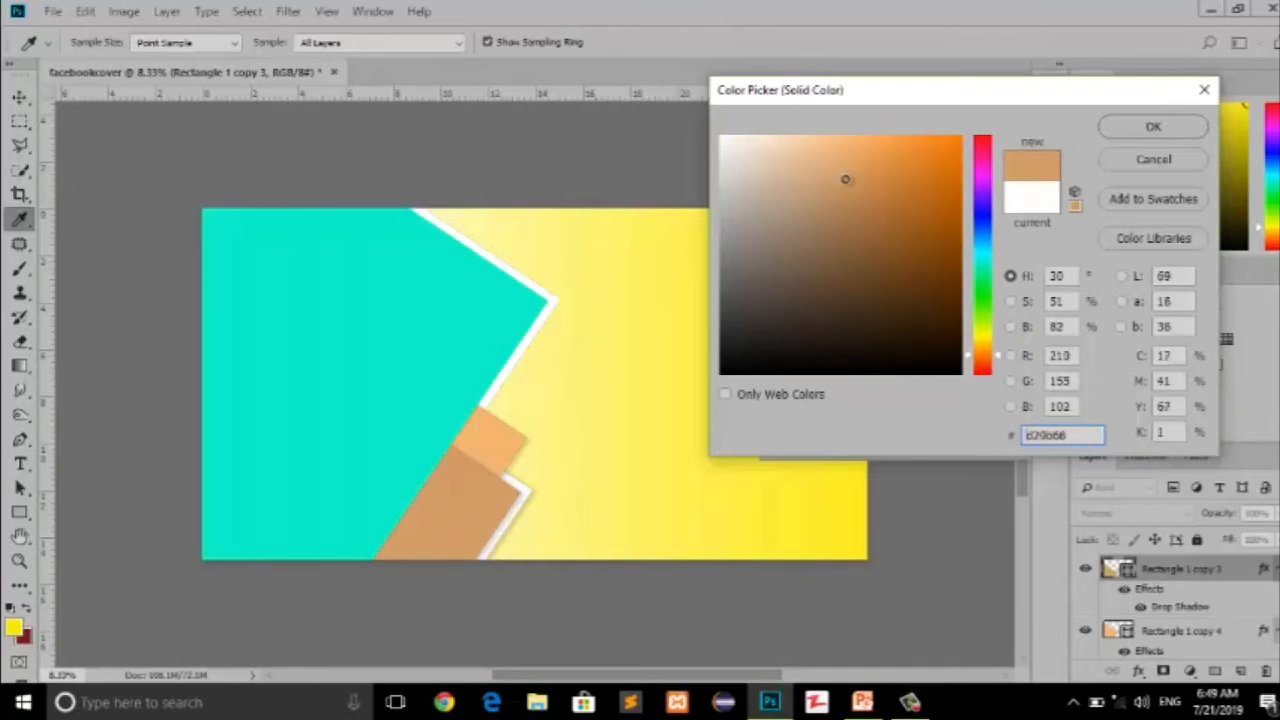
pyautogui.click(1145, 130)
pyautogui.press('v')
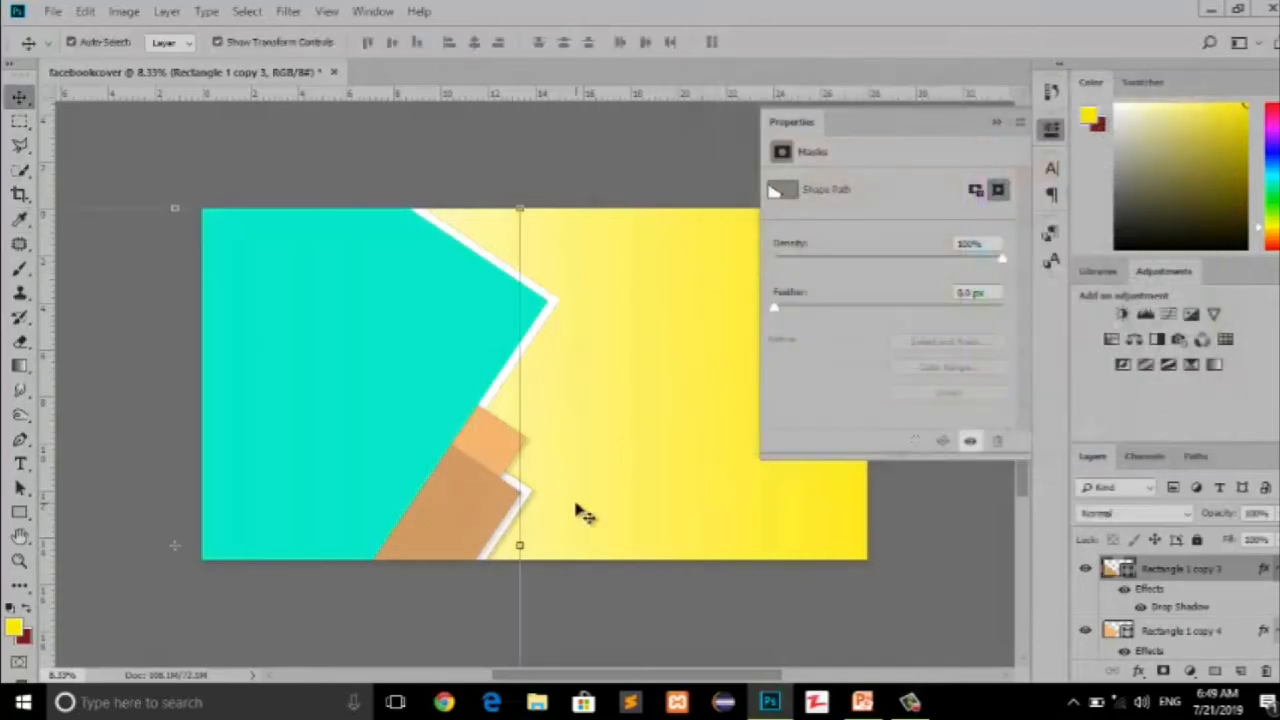
# Duplicate the light orange block, Rectangle 1 copy 4, with a slight offset and recolor the original beneath it white (ffffff).
pyautogui.click(511, 462)
pyautogui.moveTo(530, 463); pyautogui.dragTo(527, 457)
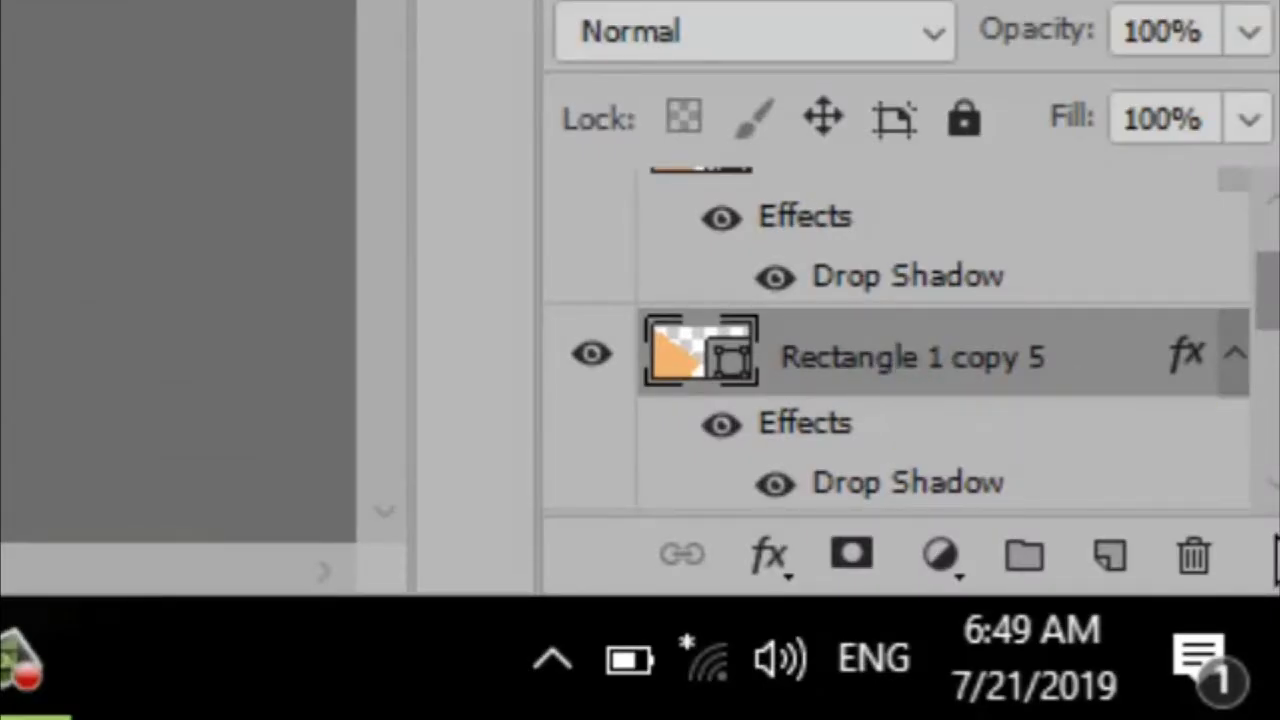
pyautogui.scroll(-2, 1272, 505)
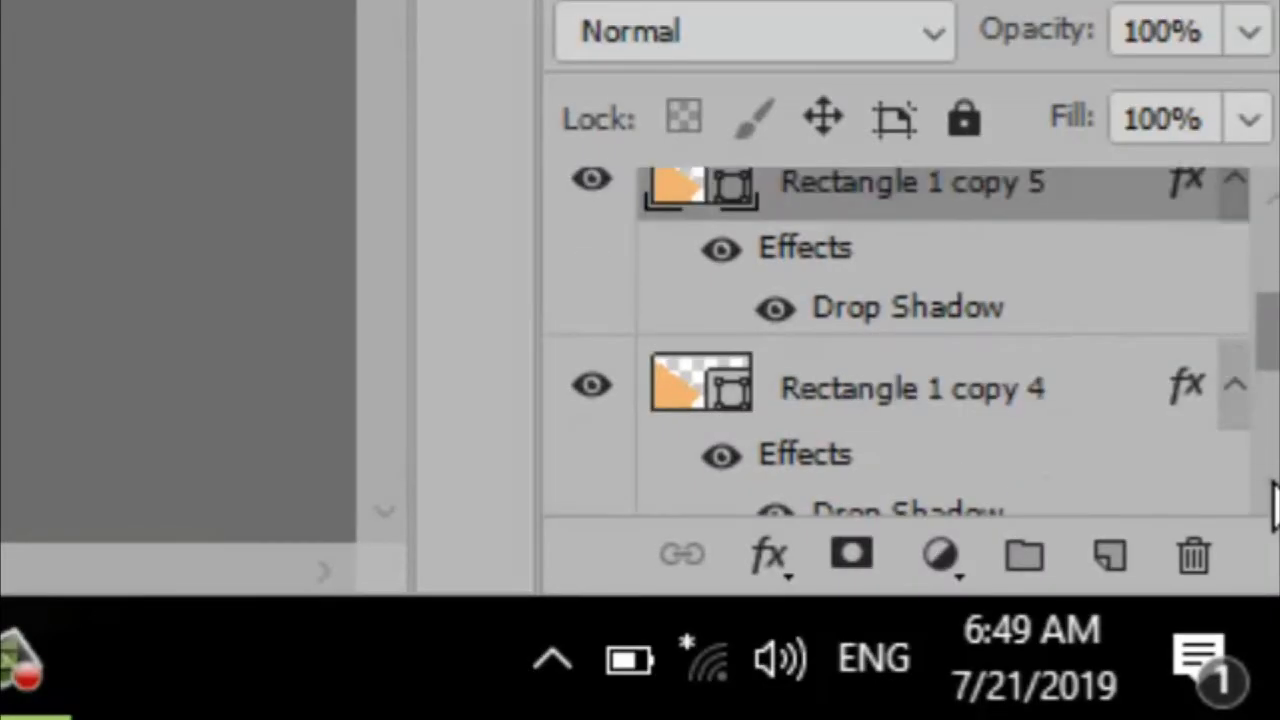
pyautogui.click(737, 414)
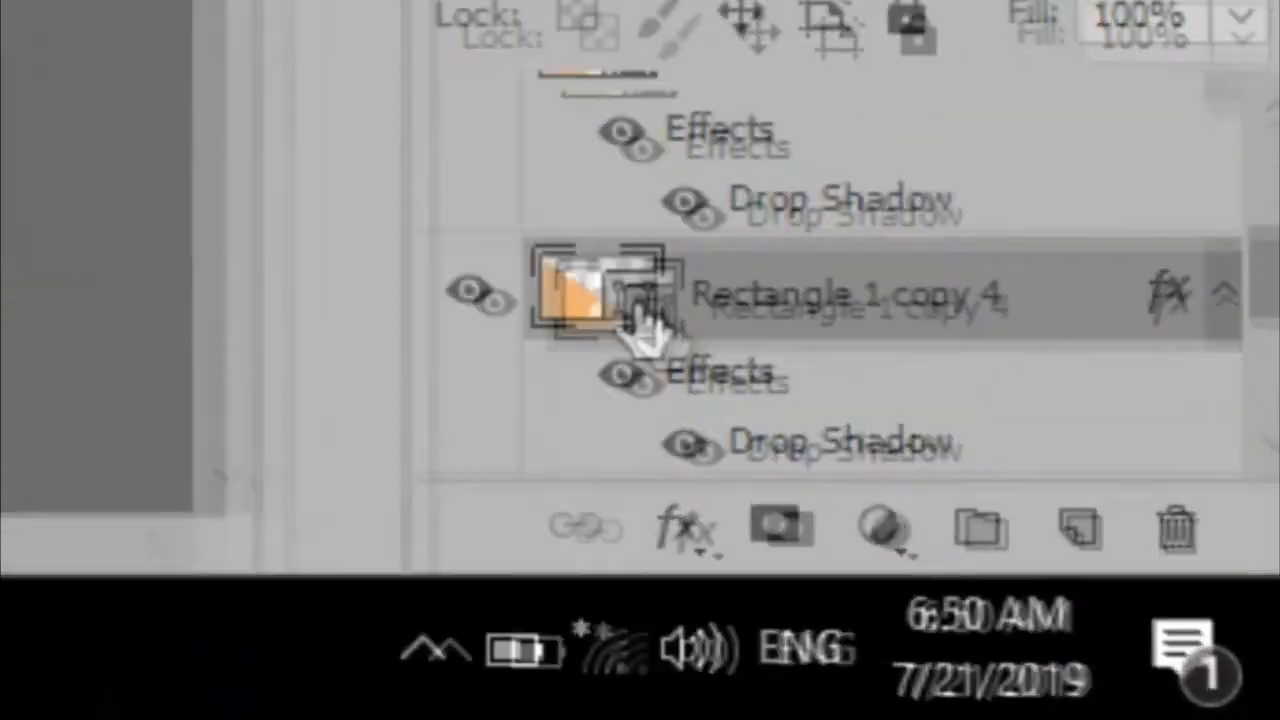
pyautogui.doubleClick(1130, 610)
pyautogui.click(717, 133)
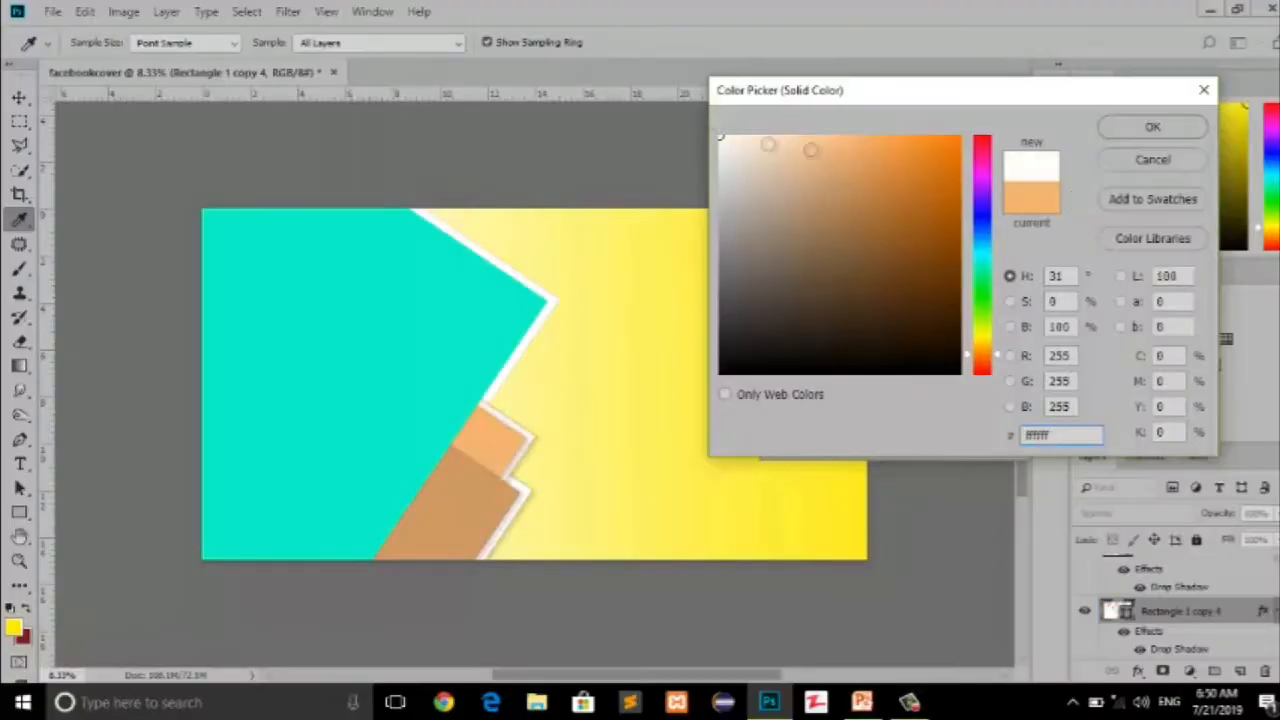
pyautogui.click(1152, 128)
pyautogui.press('Right')
pyautogui.click(1010, 636)
pyautogui.click(997, 122)
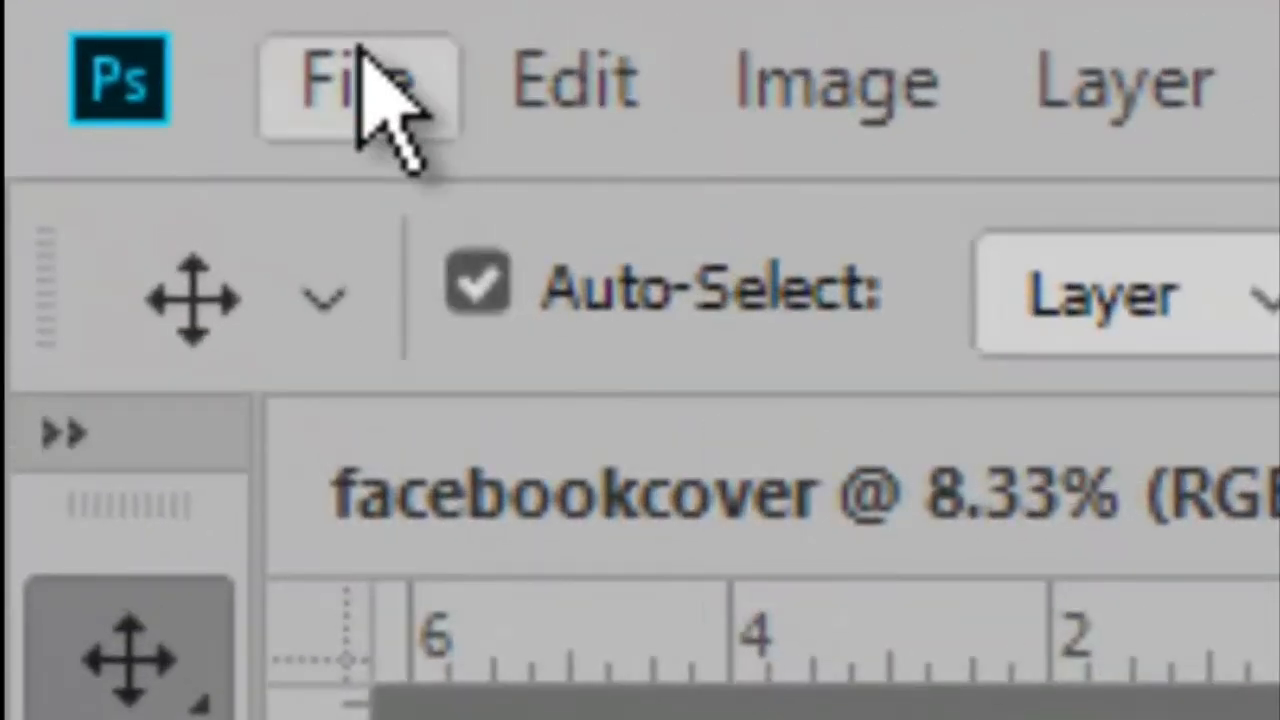
# Place the circular portrait badge image from the Desktop folder into the cover as an embedded file.
pyautogui.click(380, 90)
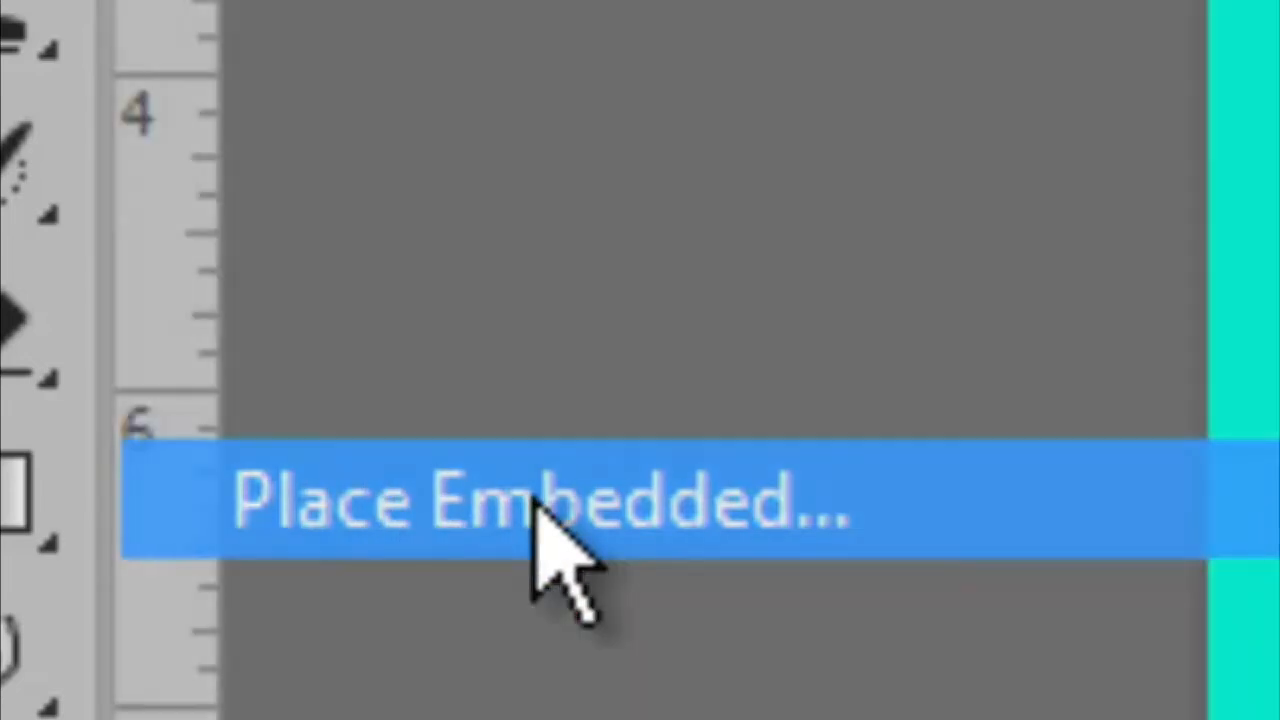
pyautogui.click(540, 505)
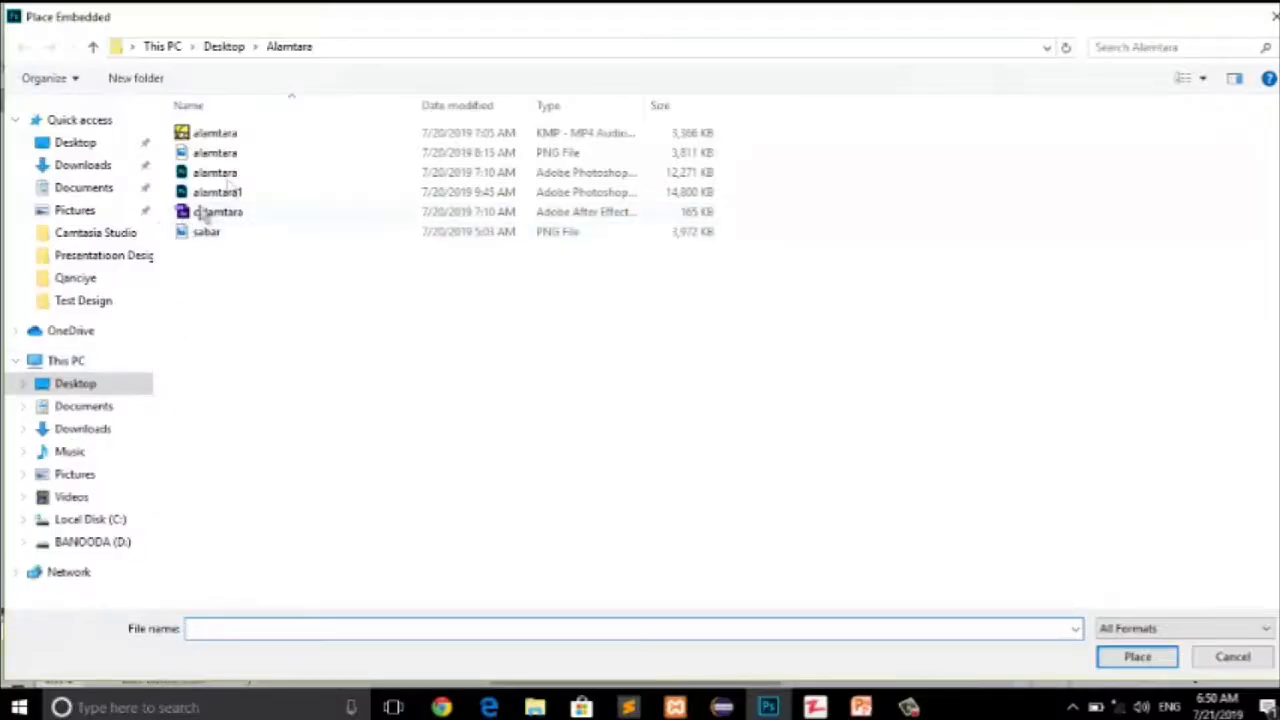
pyautogui.click(77, 385)
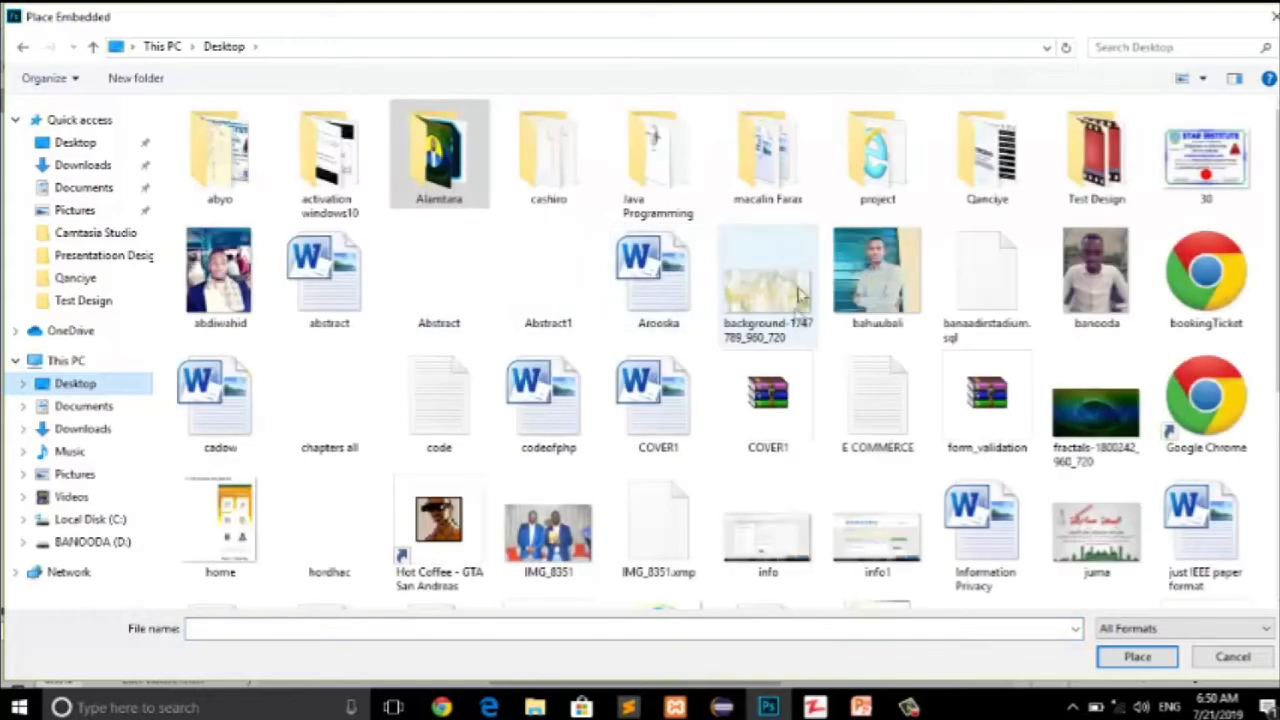
pyautogui.scroll(-3, 1095, 400)
pyautogui.click(987, 295)
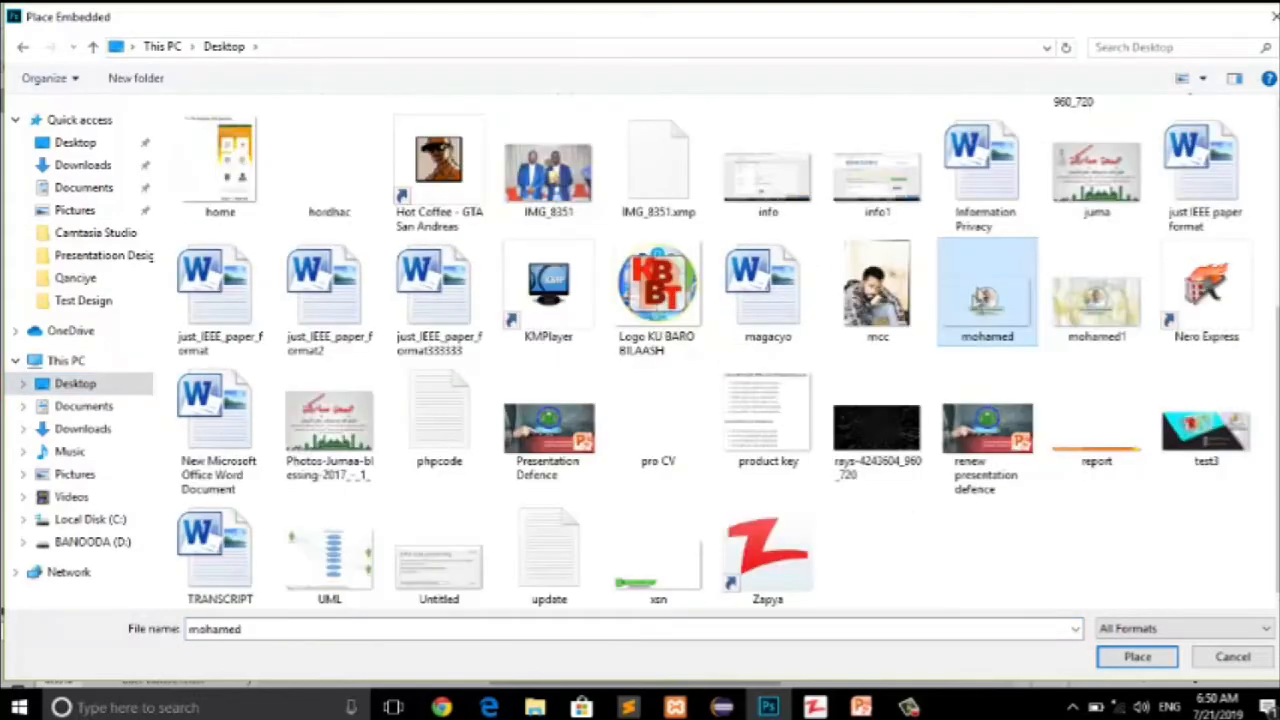
pyautogui.click(1137, 656)
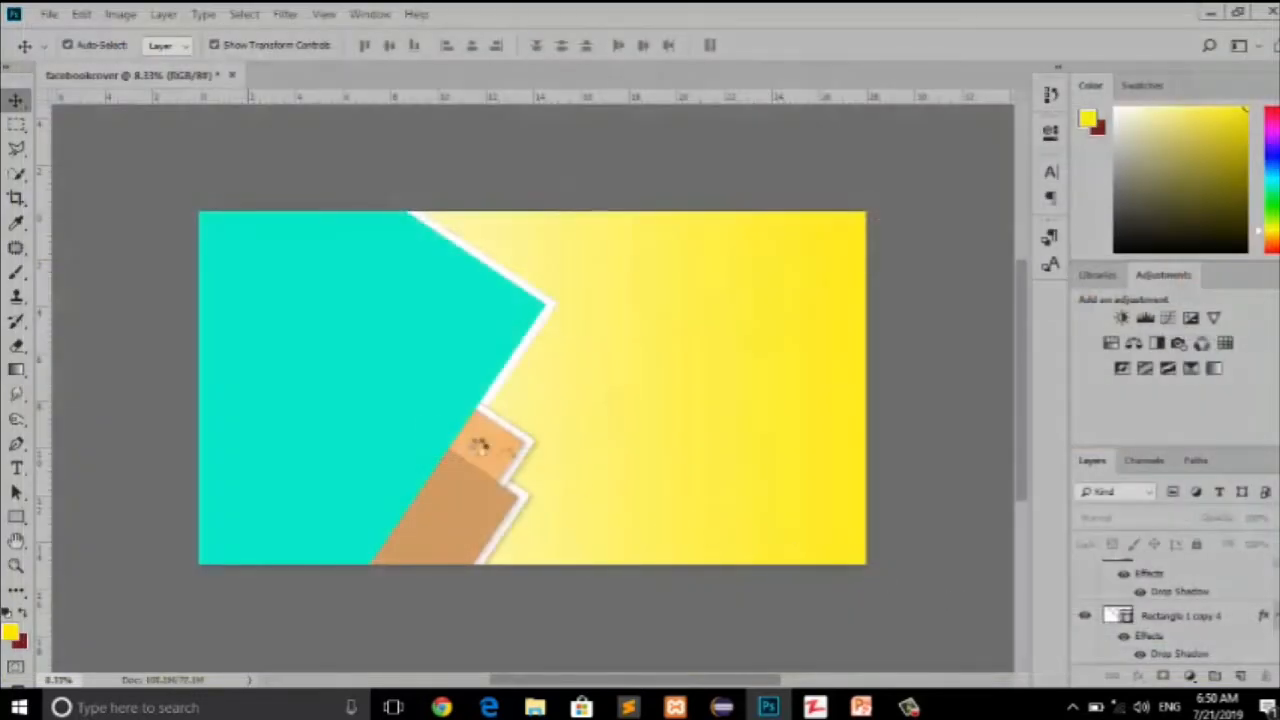
# Position the placed portrait badge over the turquoise area at its original size.
pyautogui.moveTo(222, 345)
pyautogui.mouseDown()
pyautogui.moveTo(172, 353)
pyautogui.moveTo(237, 364)
pyautogui.mouseUp()
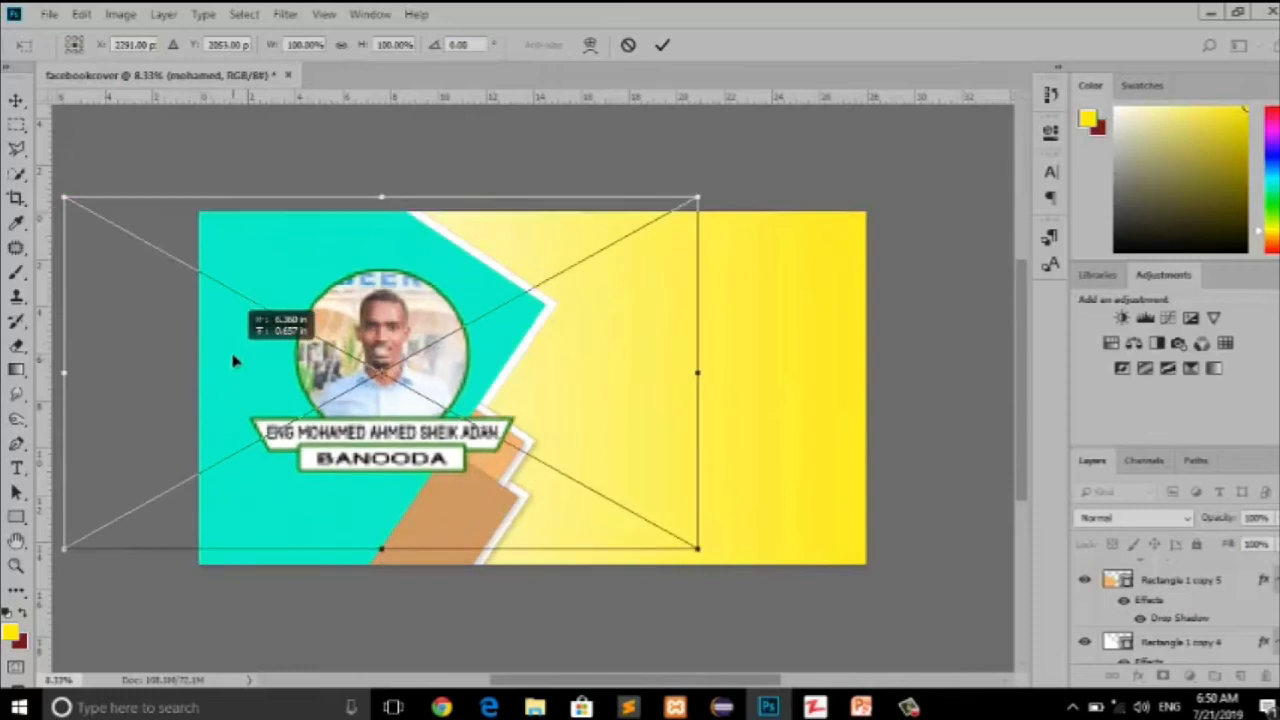
pyautogui.press('Return')
pyautogui.moveTo(391, 339); pyautogui.dragTo(371, 338)
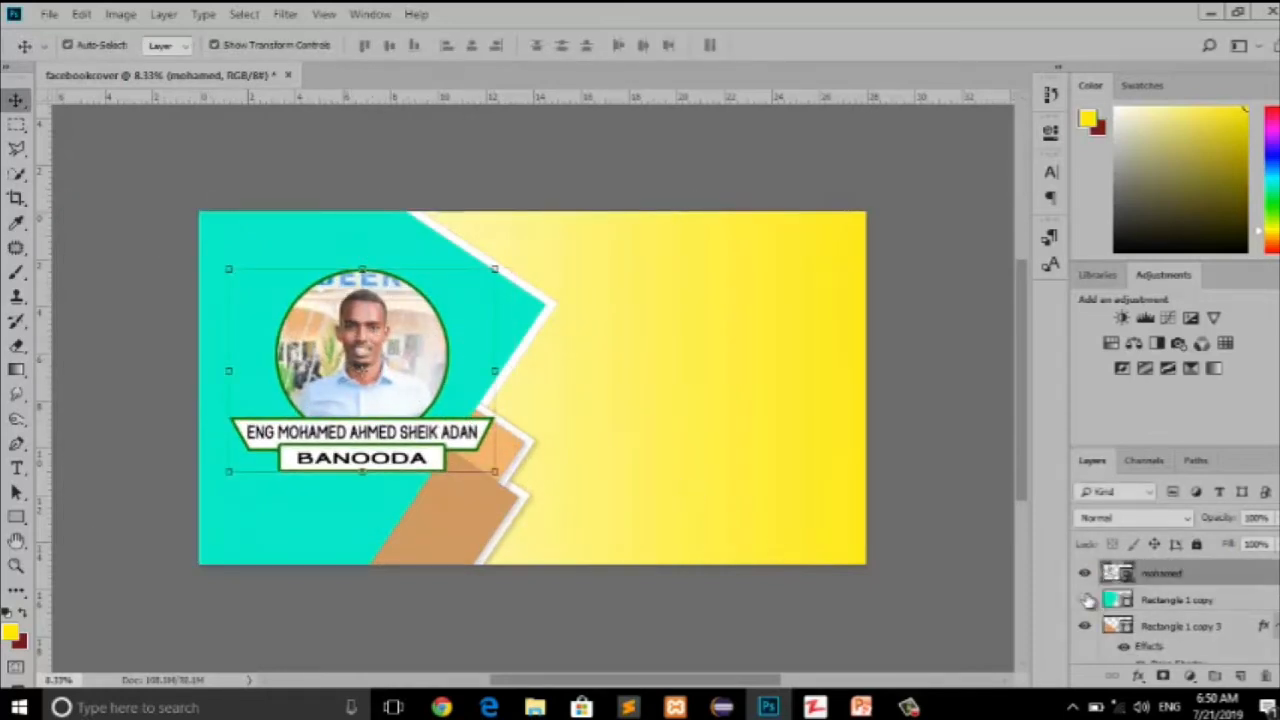
# Clip the portrait badge layer to the turquoise Rectangle 1 copy and shift the badge up and left inside it.
pyautogui.rightClick(1150, 583)
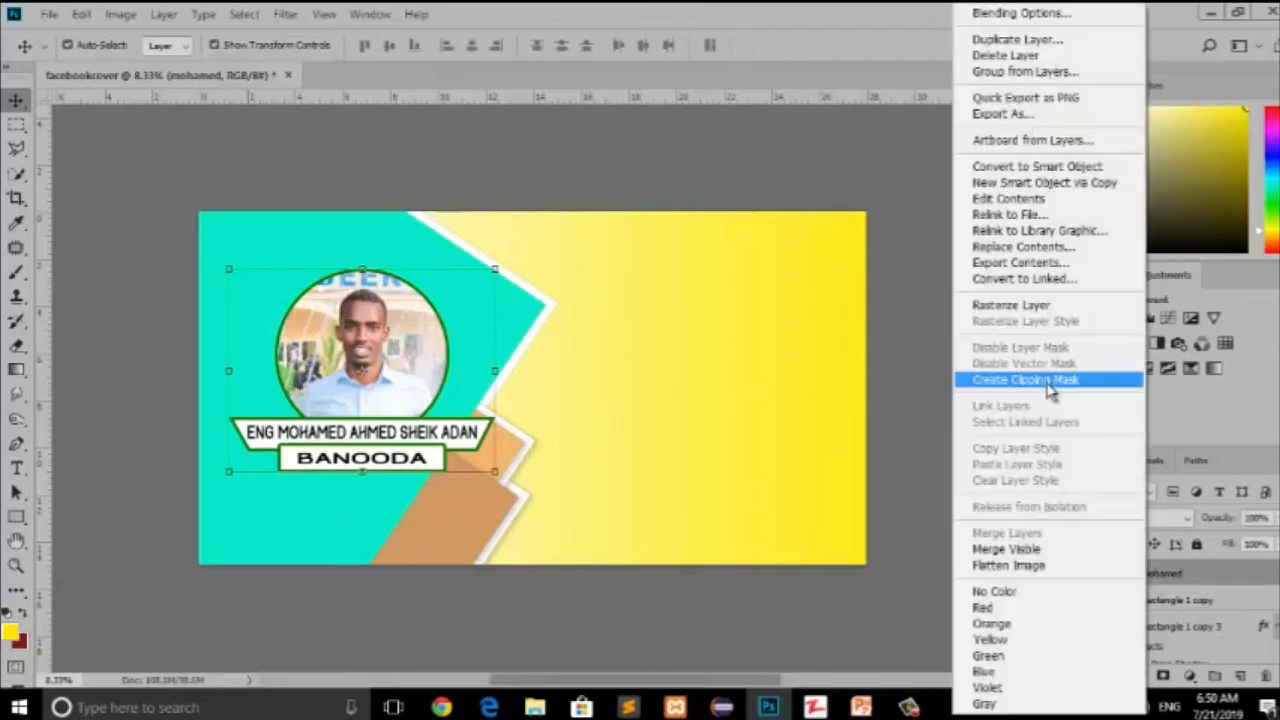
pyautogui.click(1165, 577)
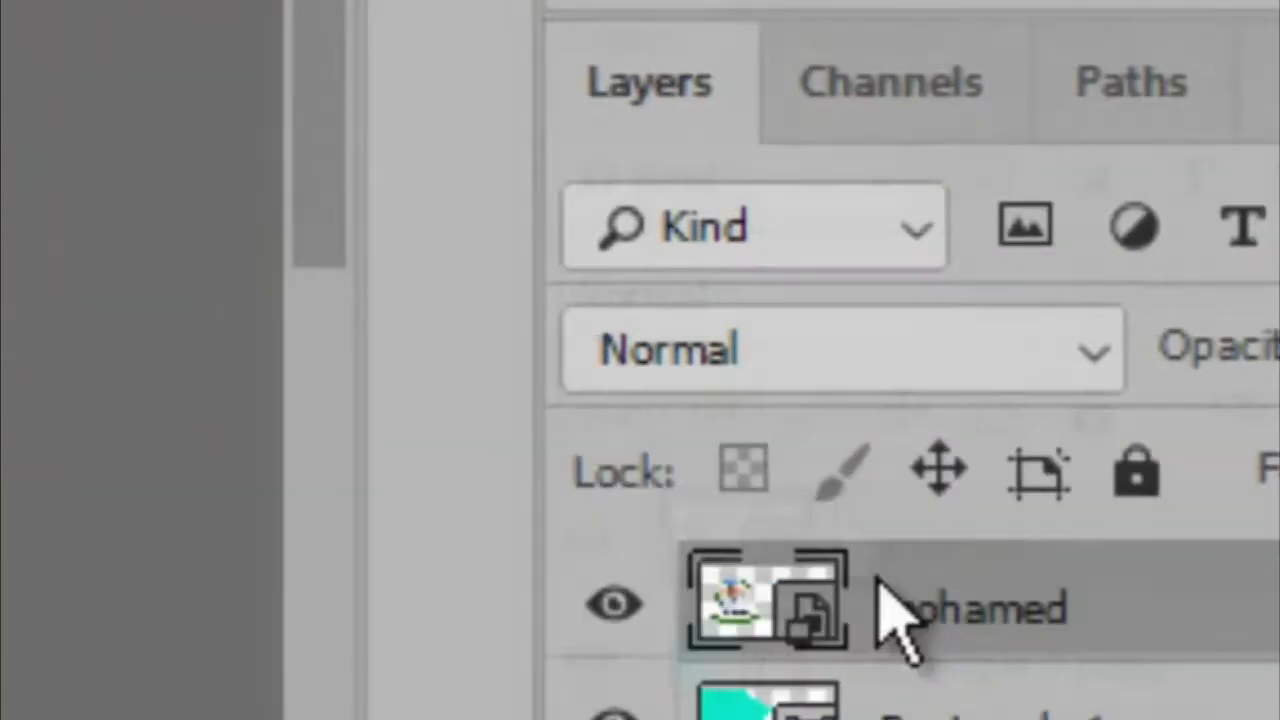
pyautogui.rightClick(1143, 571)
pyautogui.click(667, 208)
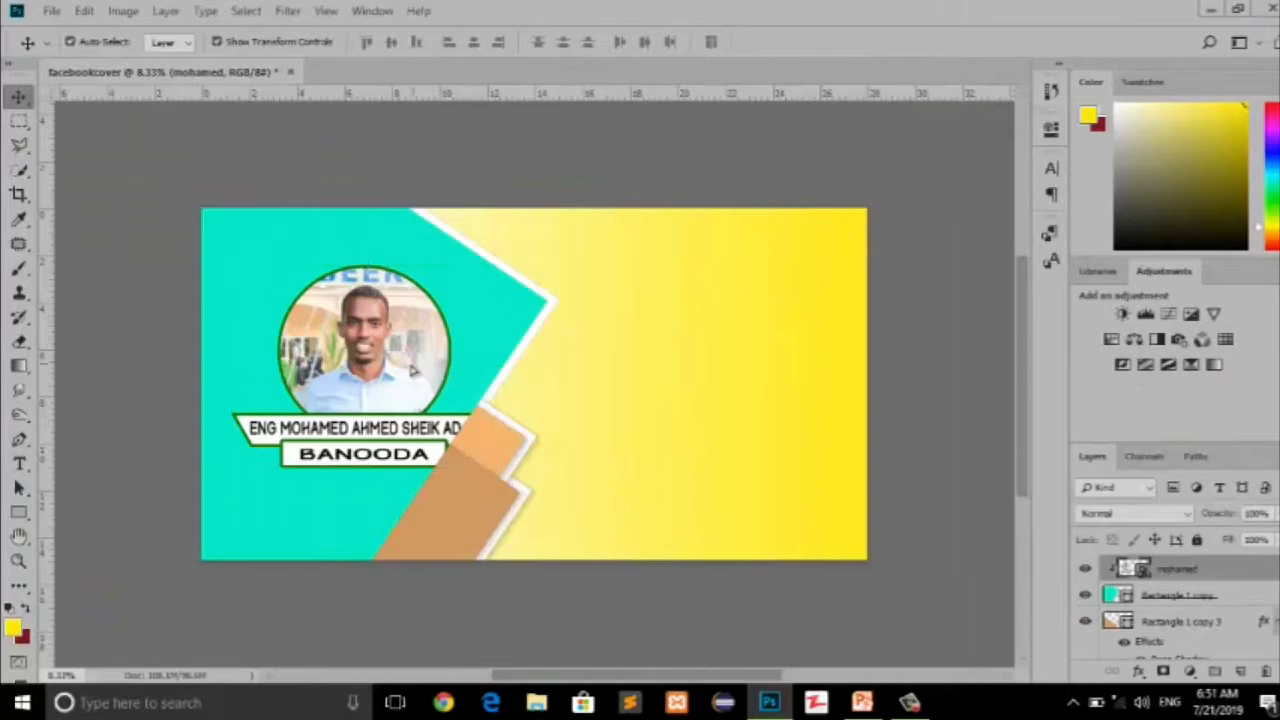
pyautogui.moveTo(417, 376); pyautogui.dragTo(392, 362)
pyautogui.moveTo(469, 457); pyautogui.dragTo(424, 416)
pyautogui.moveTo(609, 489); pyautogui.dragTo(440, 380)
pyautogui.press('Escape')
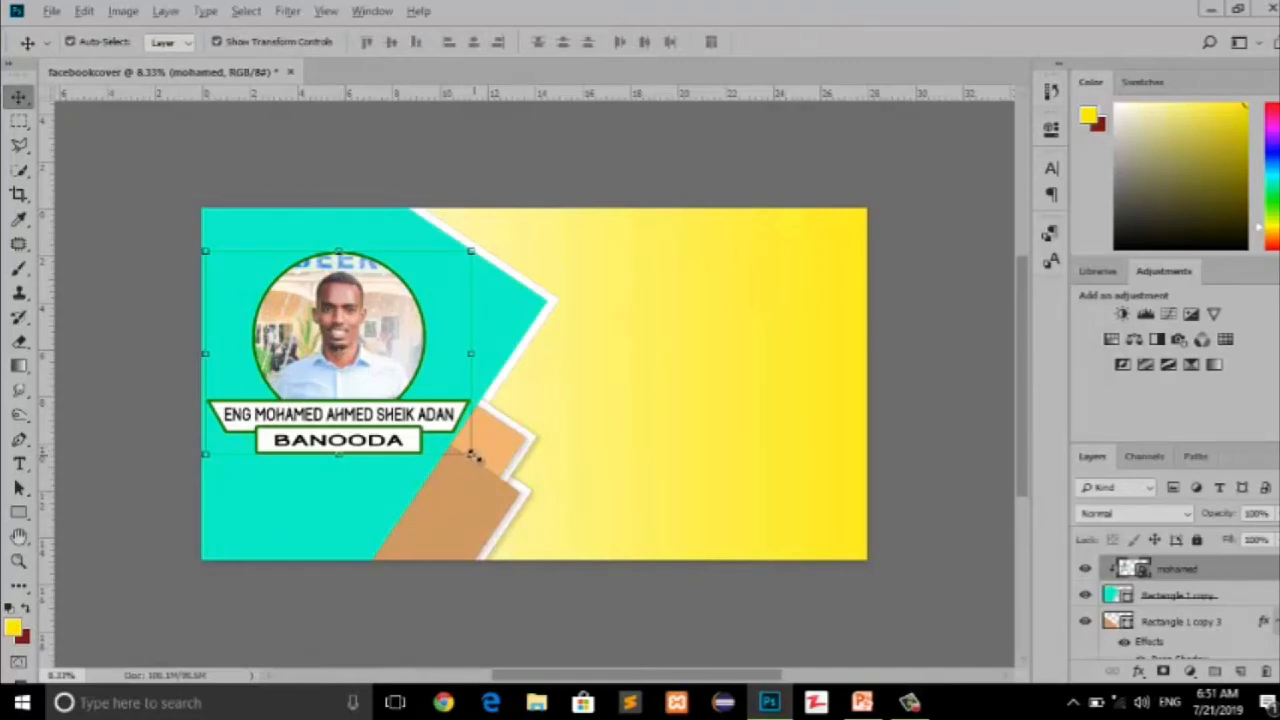
# Scale the portrait badge down proportionally and place it in the upper part of the turquoise shape.
pyautogui.moveTo(474, 457); pyautogui.dragTo(466, 446)
pyautogui.moveTo(655, 530); pyautogui.dragTo(584, 450)
pyautogui.moveTo(433, 410); pyautogui.dragTo(359, 329)
pyautogui.moveTo(512, 420); pyautogui.dragTo(536, 445)
pyautogui.moveTo(370, 289); pyautogui.dragTo(455, 356)
pyautogui.press('Return')
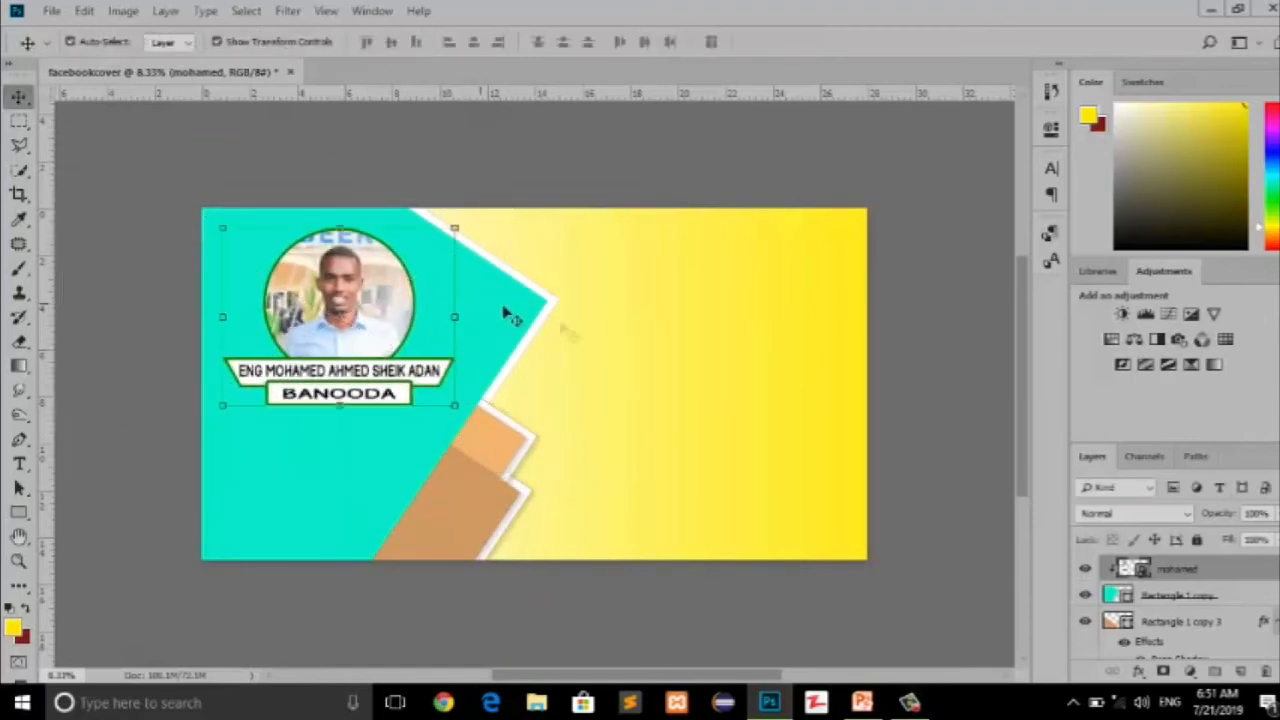
pyautogui.click(574, 328)
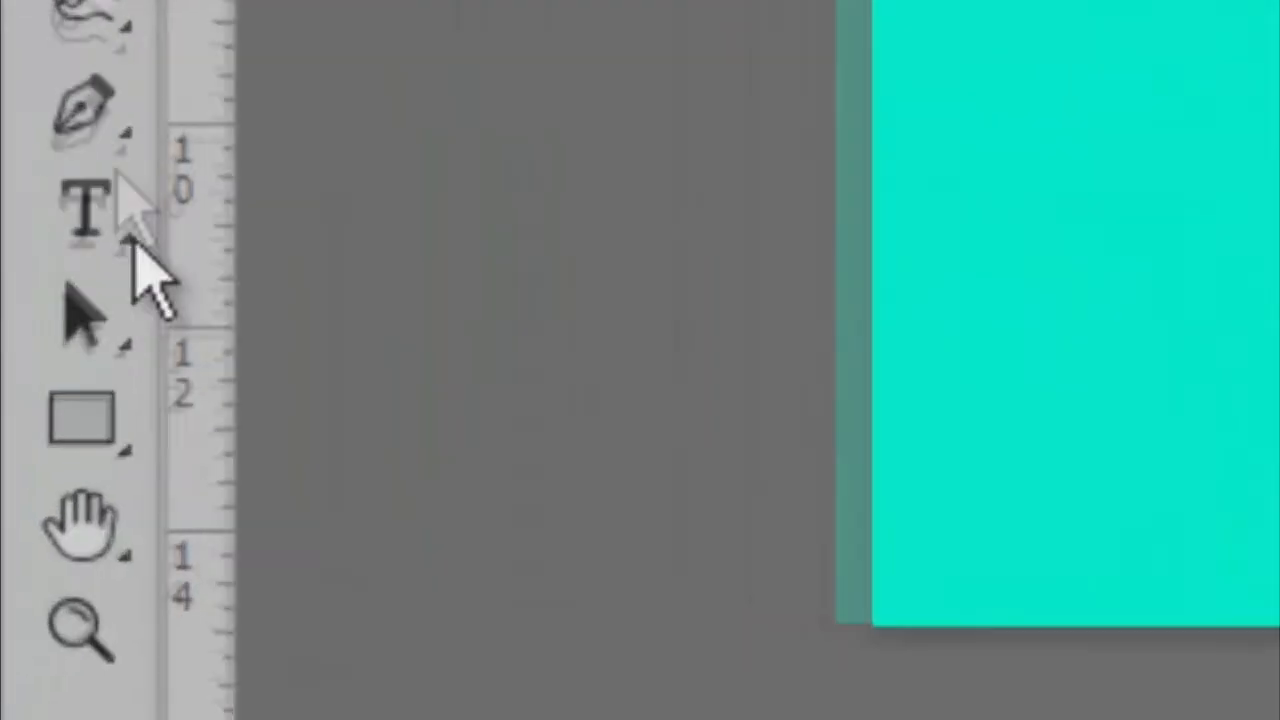
# Draw a yellow rectangle about 4626 by 1566 px from the turquoise shape's tip across the right half of the cover.
pyautogui.click(19, 512)
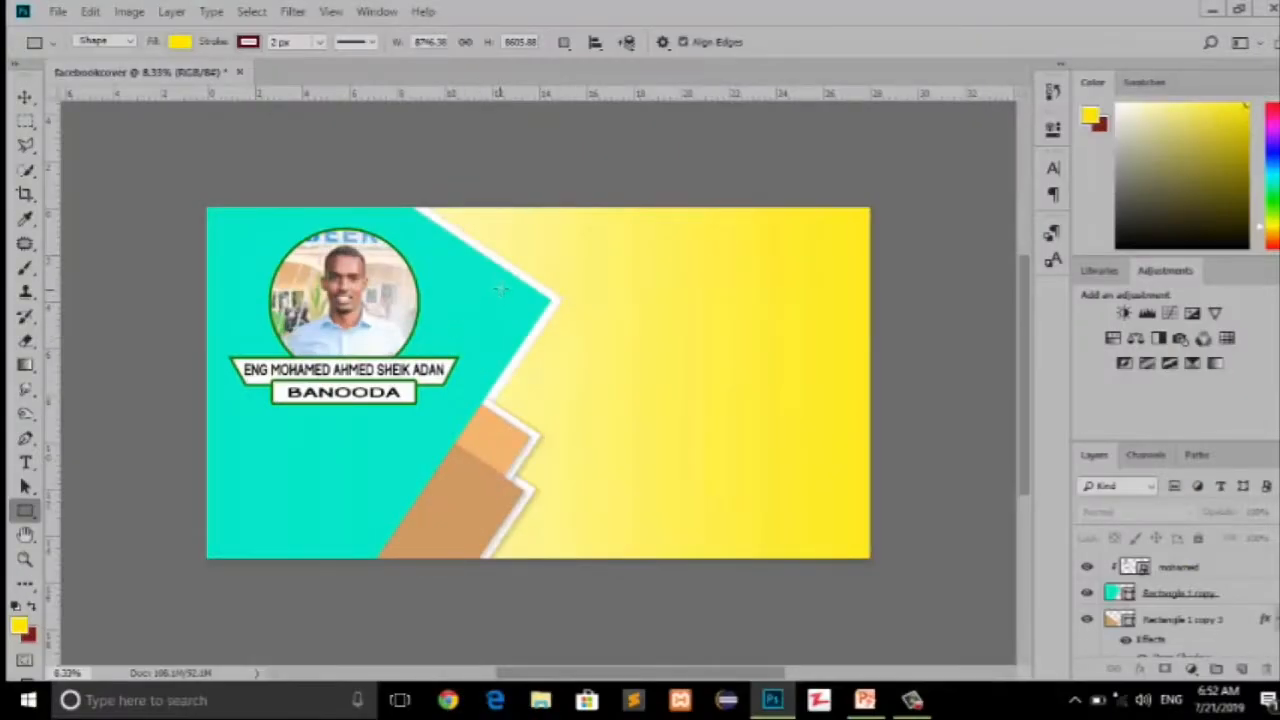
pyautogui.moveTo(489, 271); pyautogui.dragTo(855, 393)
pyautogui.click(991, 120)
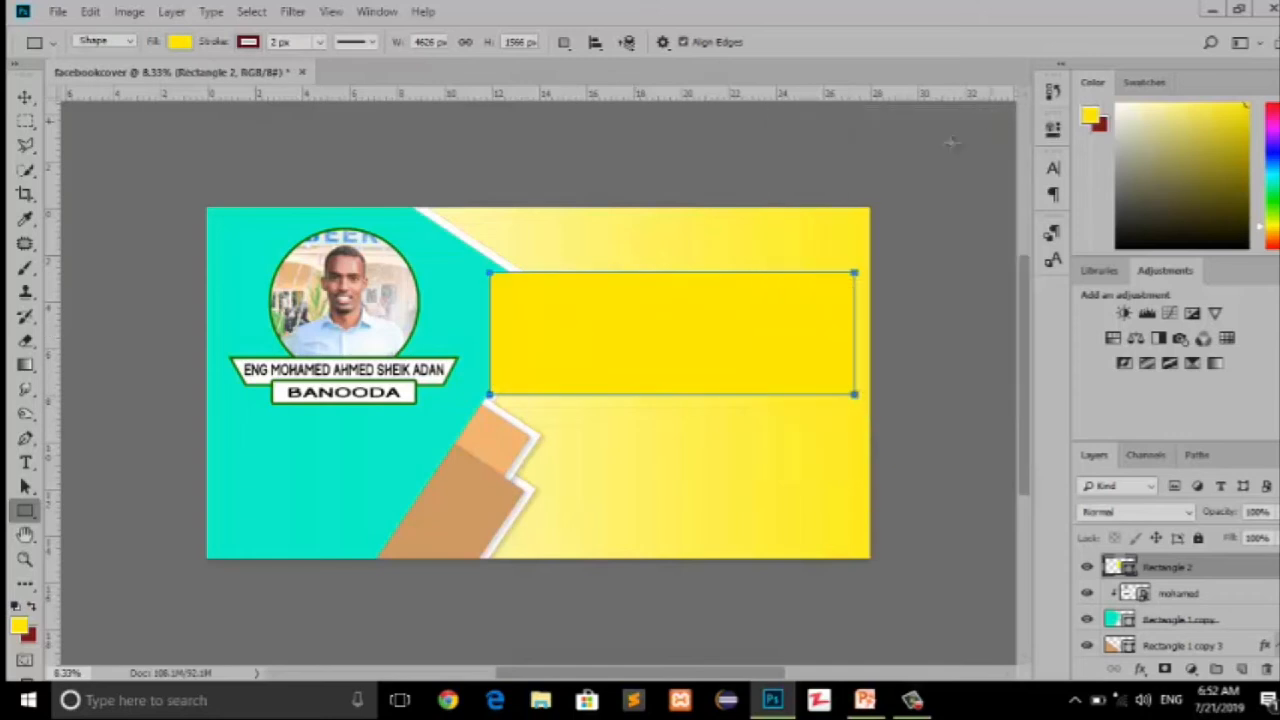
# Move Rectangle 2 down and slightly left, and widen it to 108.82% so it reaches the cover's right edge.
pyautogui.click(25, 97)
pyautogui.moveTo(628, 342); pyautogui.dragTo(611, 379)
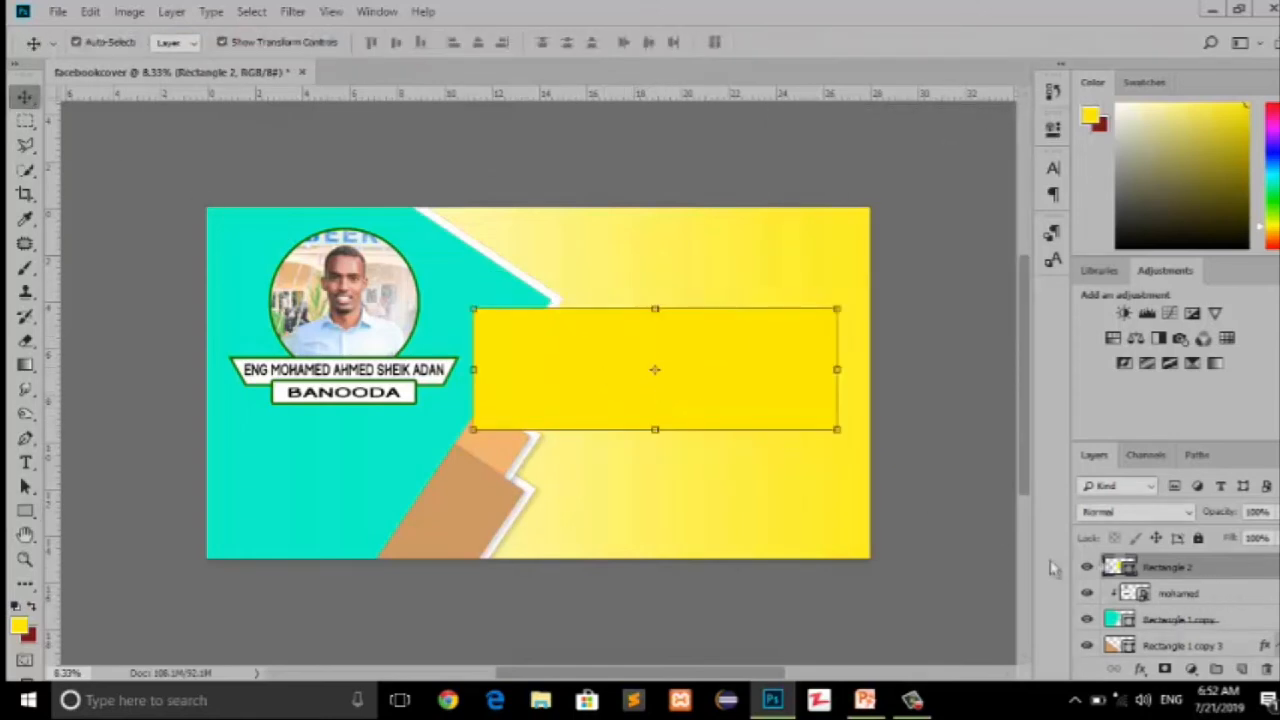
pyautogui.moveTo(837, 372); pyautogui.dragTo(870, 370)
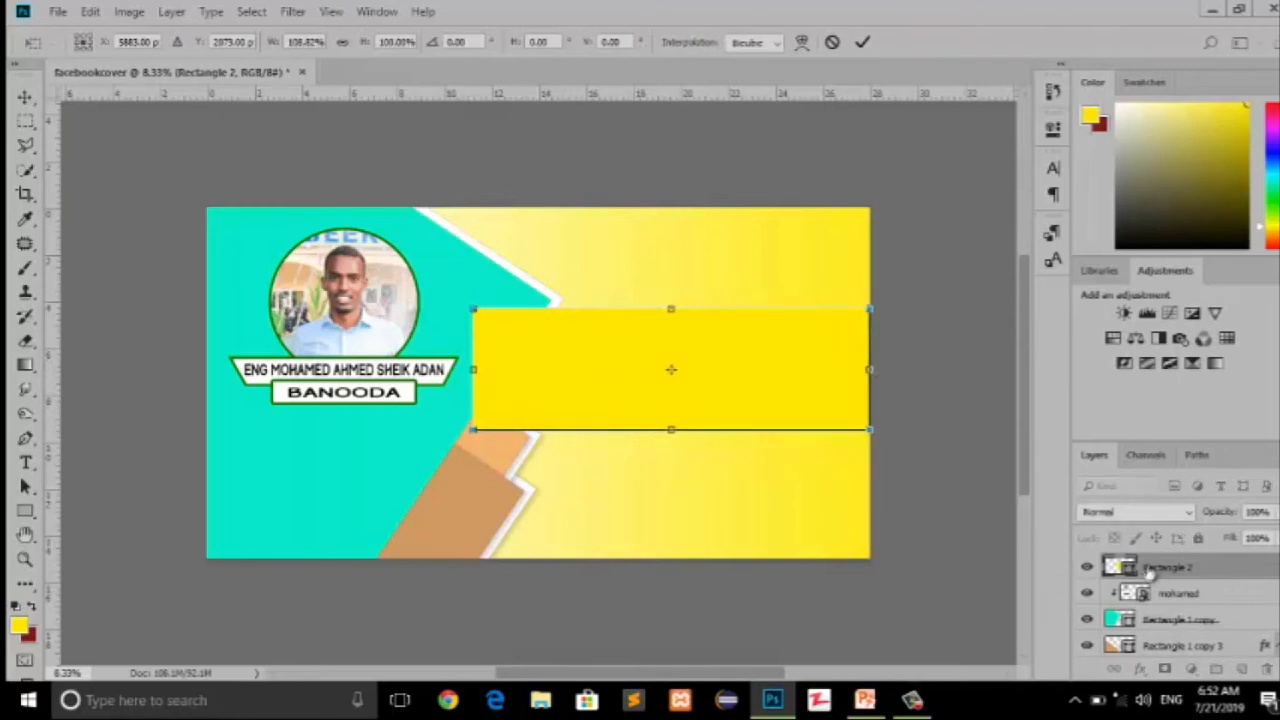
pyautogui.click(862, 44)
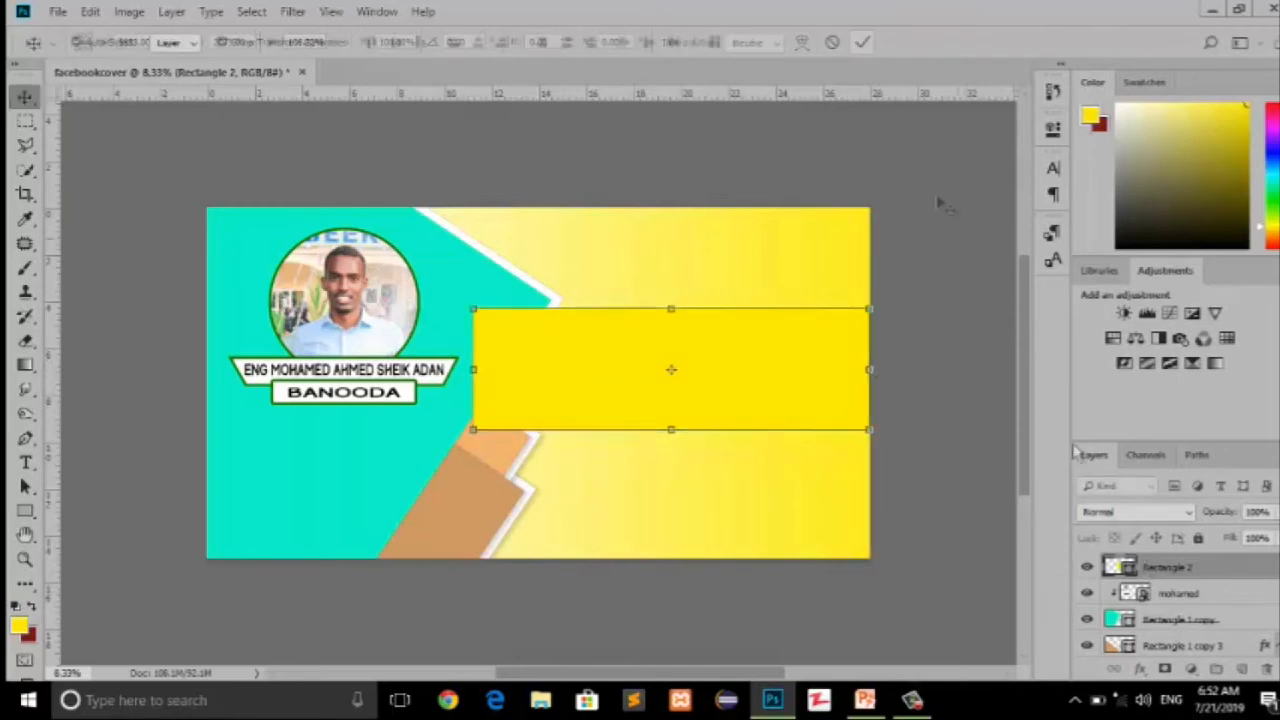
# Reorder Rectangle 2 beneath Rectangle 1, directly above the Background layer.
pyautogui.moveTo(1172, 570); pyautogui.dragTo(1166, 659)
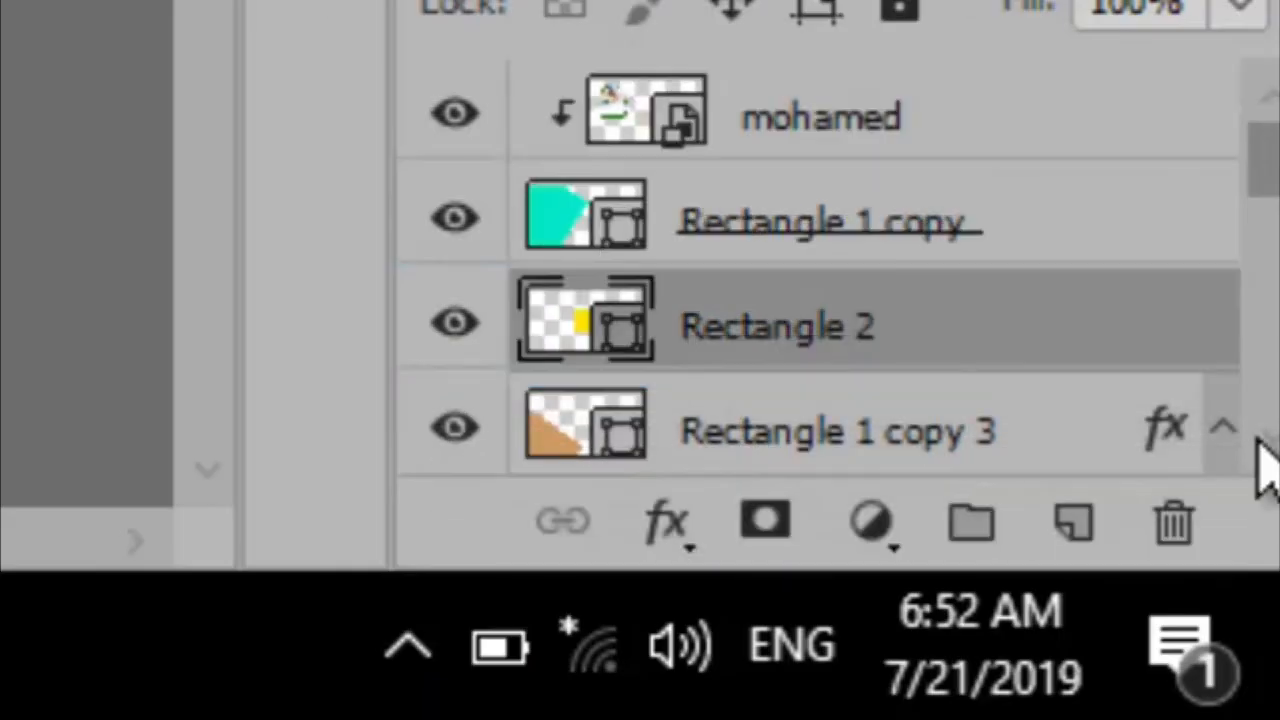
pyautogui.scroll(-2, 1034, 400)
pyautogui.moveTo(729, 120); pyautogui.dragTo(857, 365)
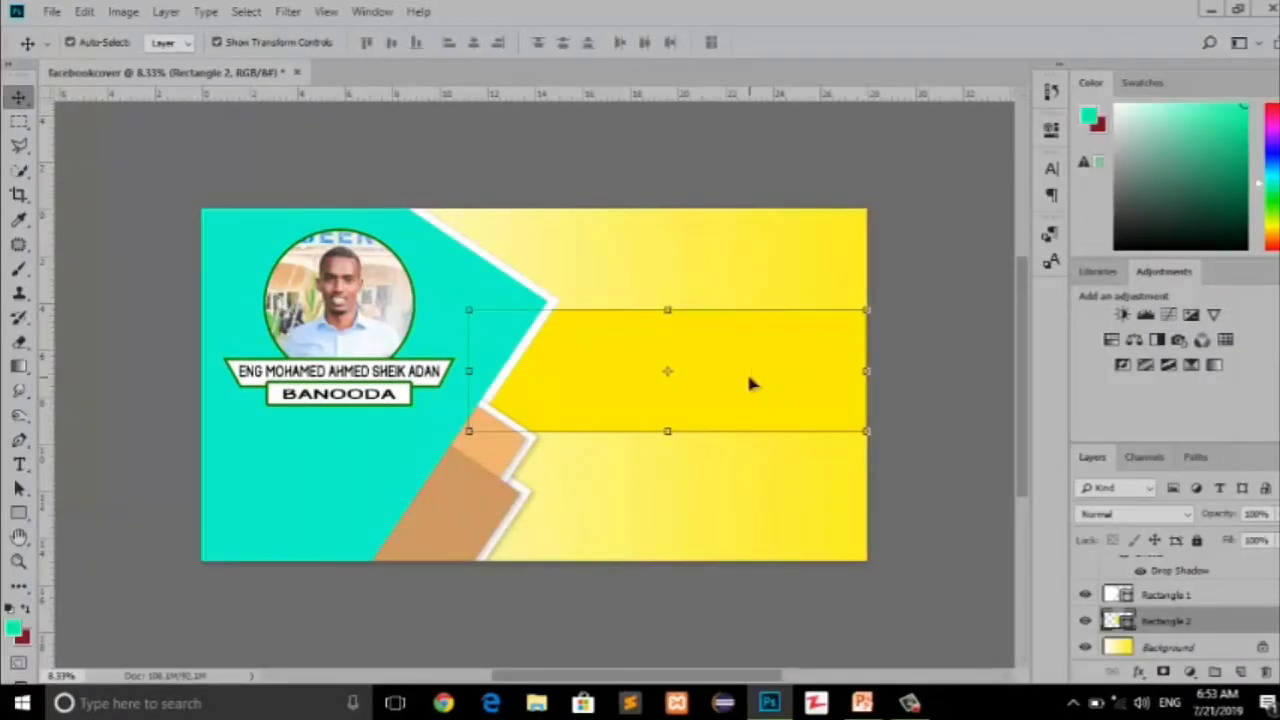
# Recolor Rectangle 2 turquoise, 00ffde.
pyautogui.doubleClick(1120, 621)
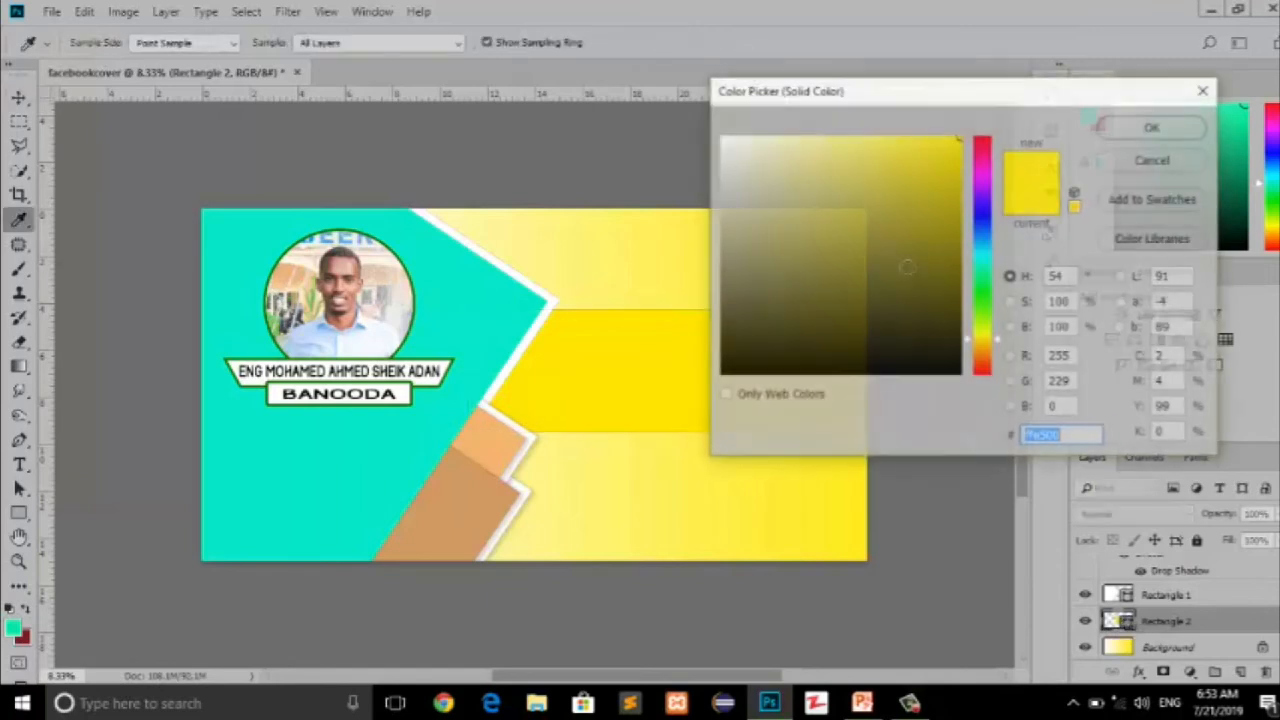
pyautogui.click(988, 261)
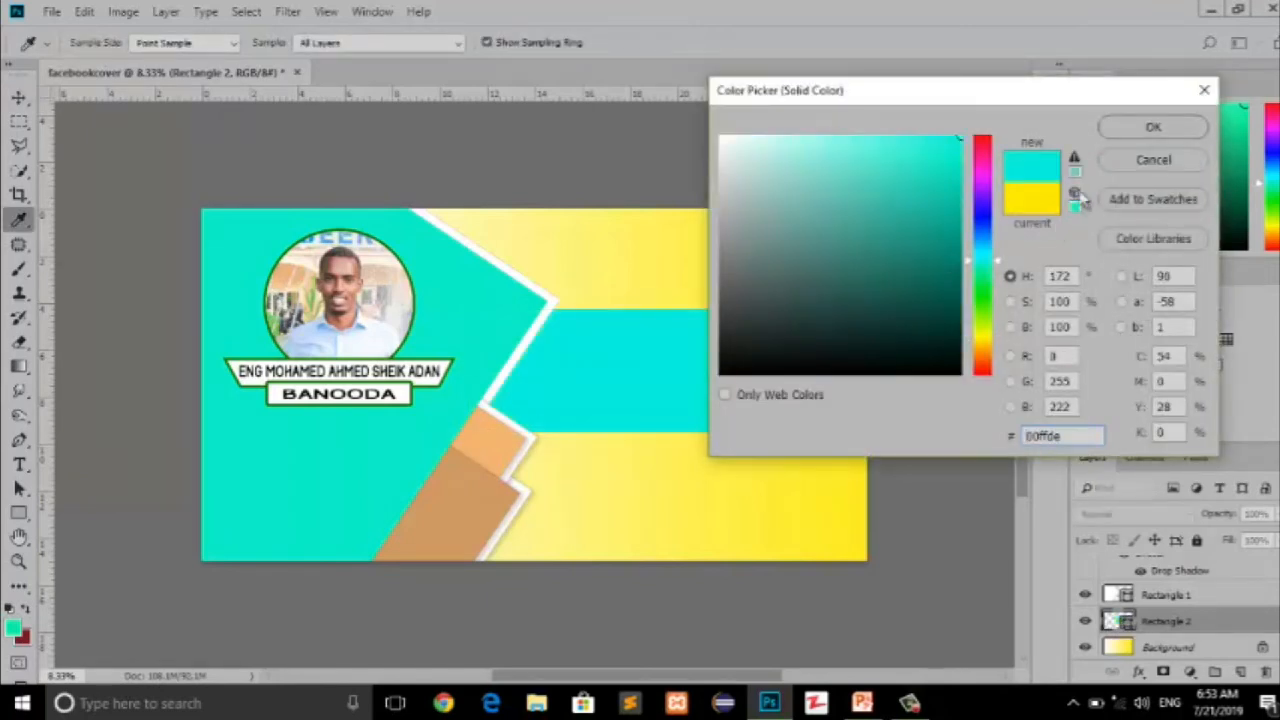
pyautogui.click(1137, 130)
# Lower the opacity of Rectangle 2 to 37%.
pyautogui.moveTo(1234, 520); pyautogui.dragTo(1216, 511)
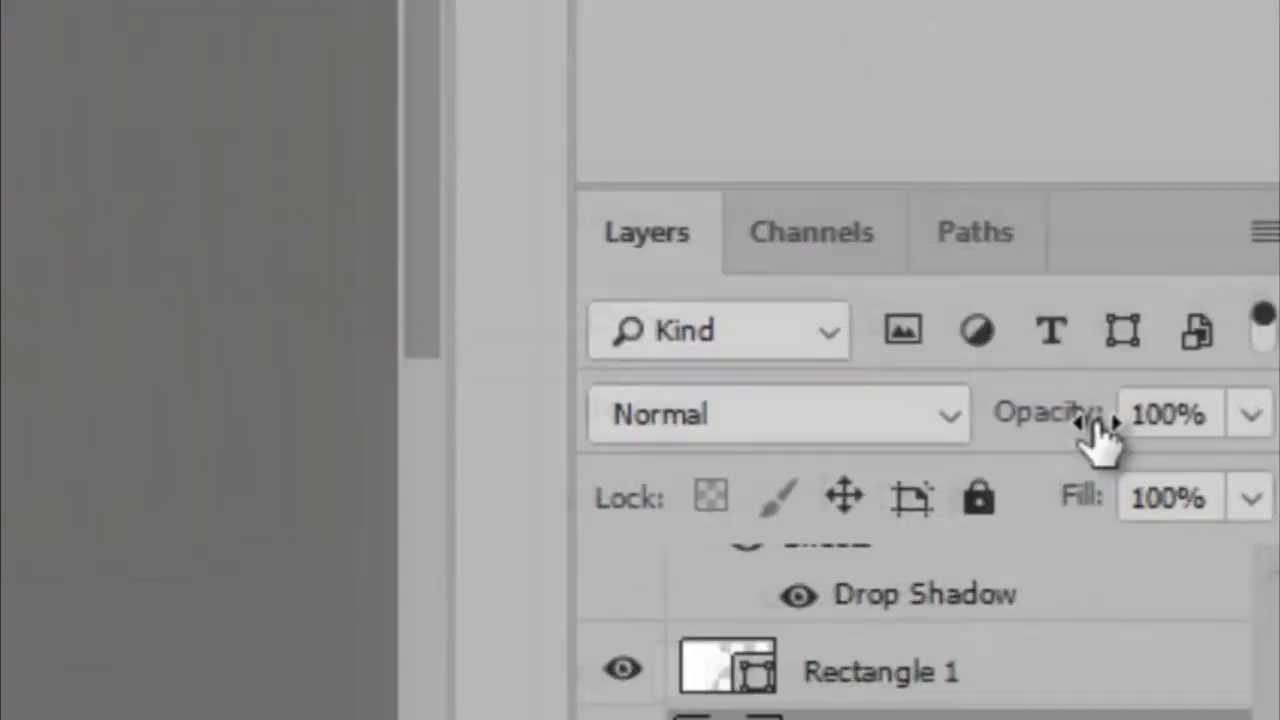
pyautogui.moveTo(870, 305); pyautogui.dragTo(851, 309)
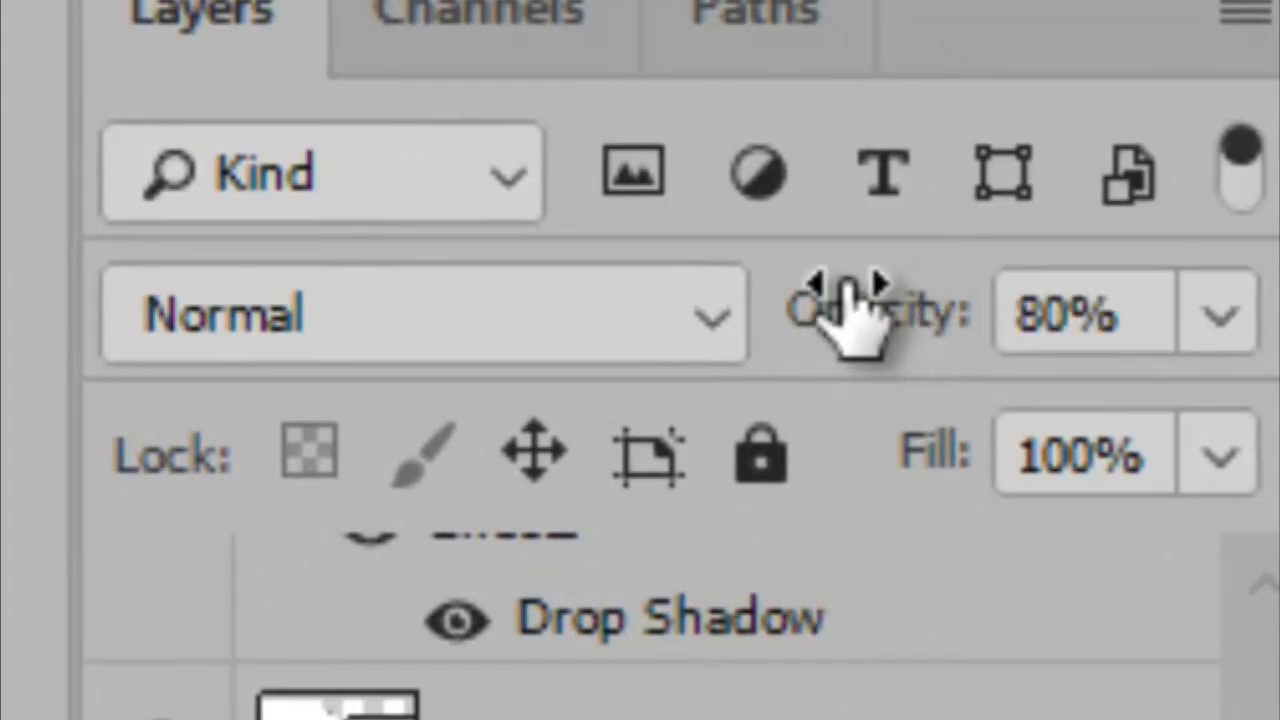
pyautogui.moveTo(920, 349); pyautogui.dragTo(870, 335)
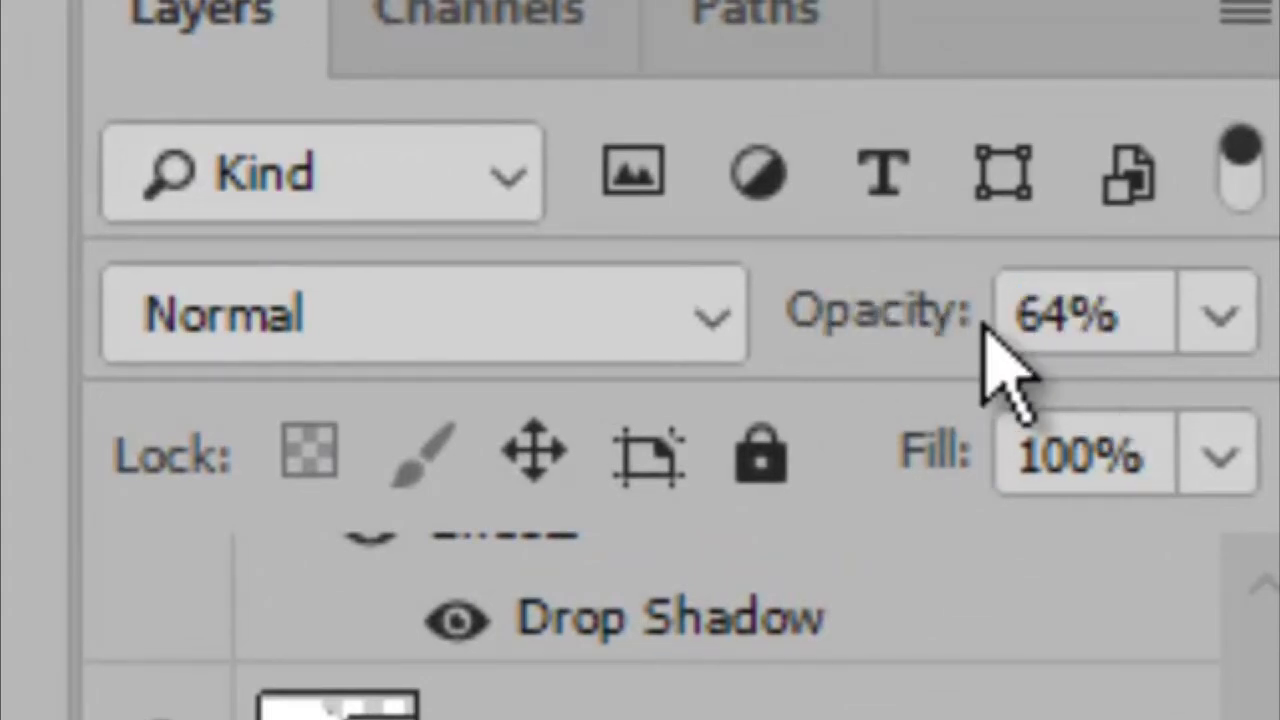
pyautogui.moveTo(963, 343); pyautogui.dragTo(840, 340)
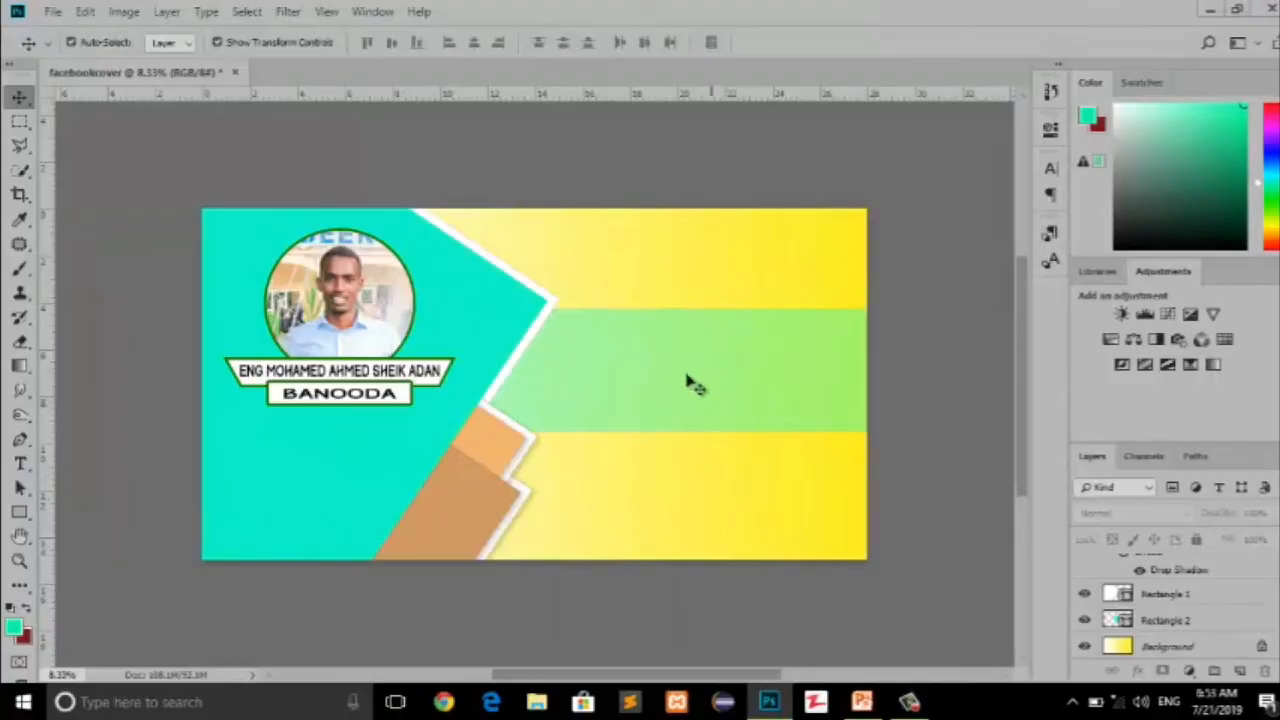
# Shrink the Rectangle 2 band to 53.26% of its height and move it down beside the lower part of the turquoise tip.
pyautogui.click(690, 383)
pyautogui.moveTo(667, 432); pyautogui.dragTo(667, 373)
pyautogui.moveTo(693, 345); pyautogui.dragTo(693, 377)
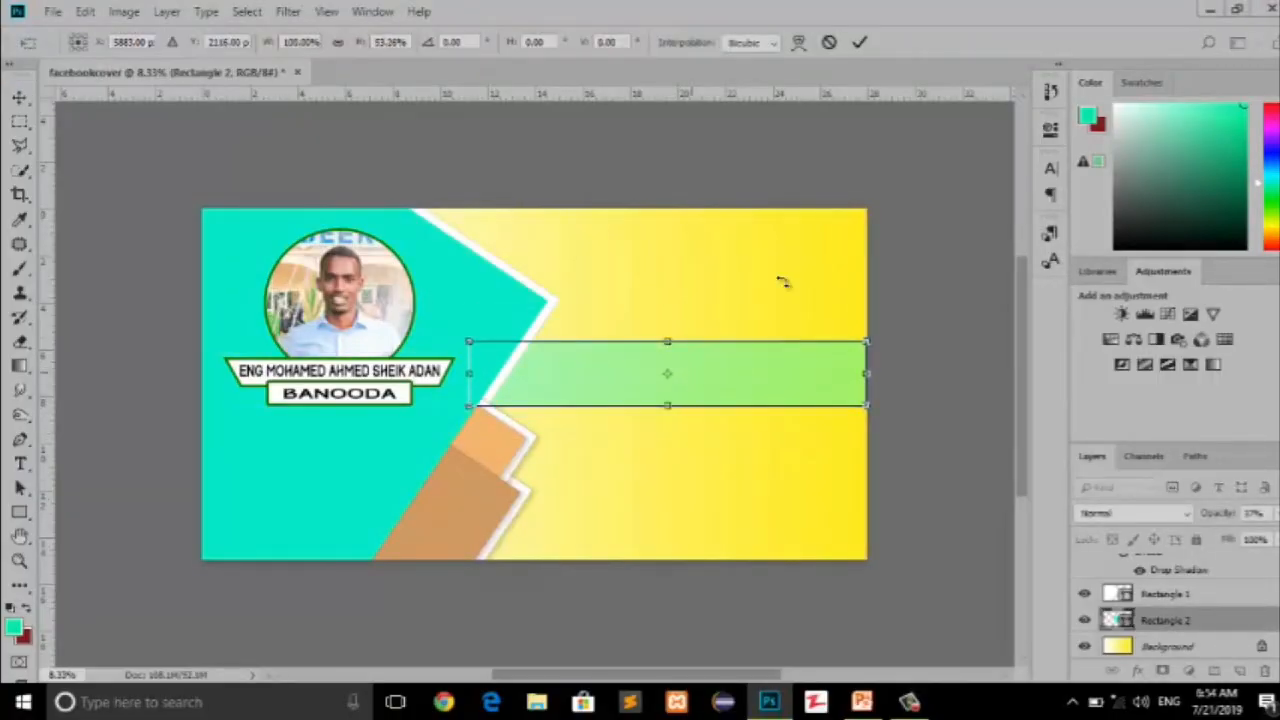
pyautogui.press('Return')
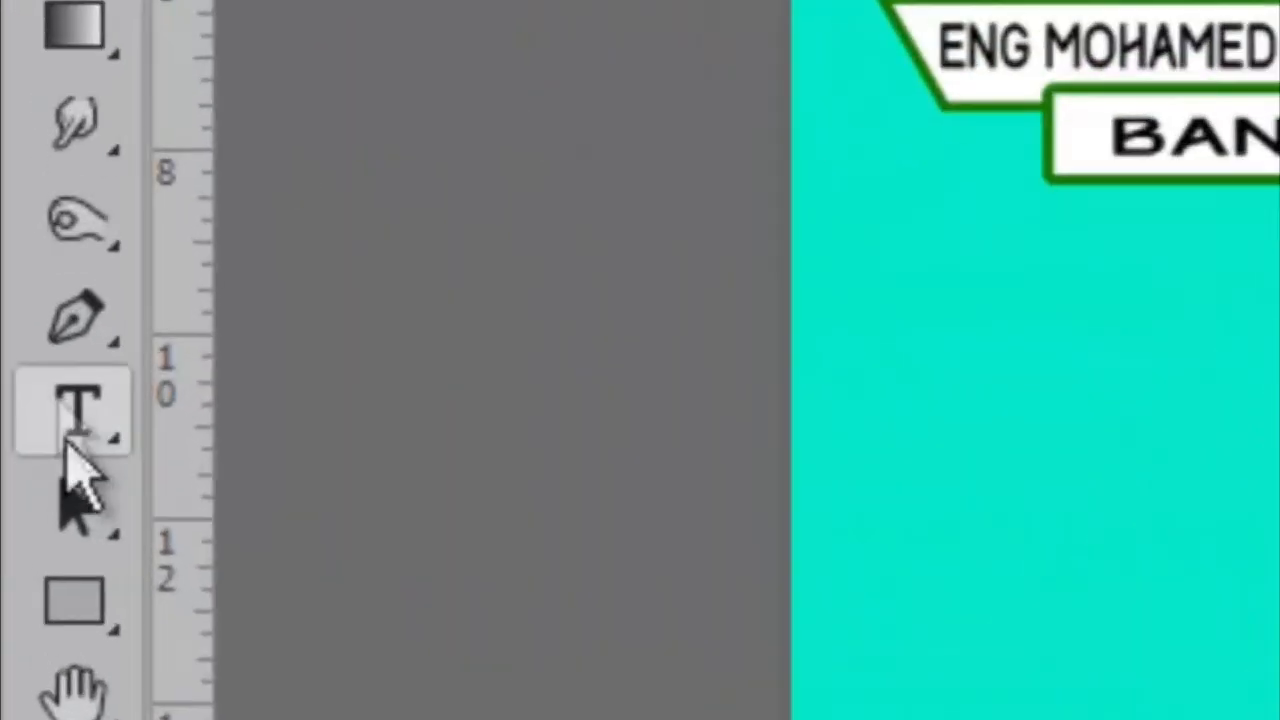
# Add the black 72 pt text FACEBOOK COVER on the yellow area above the translucent band.
pyautogui.click(72, 440)
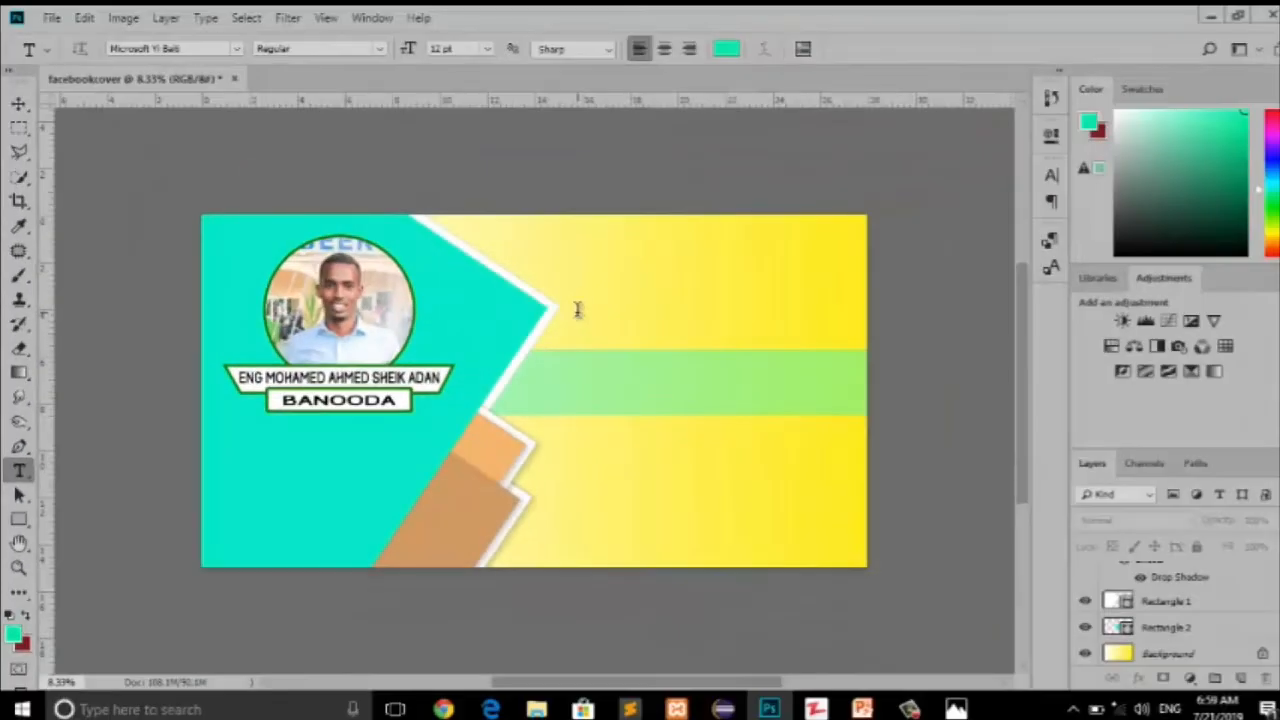
pyautogui.click(577, 310)
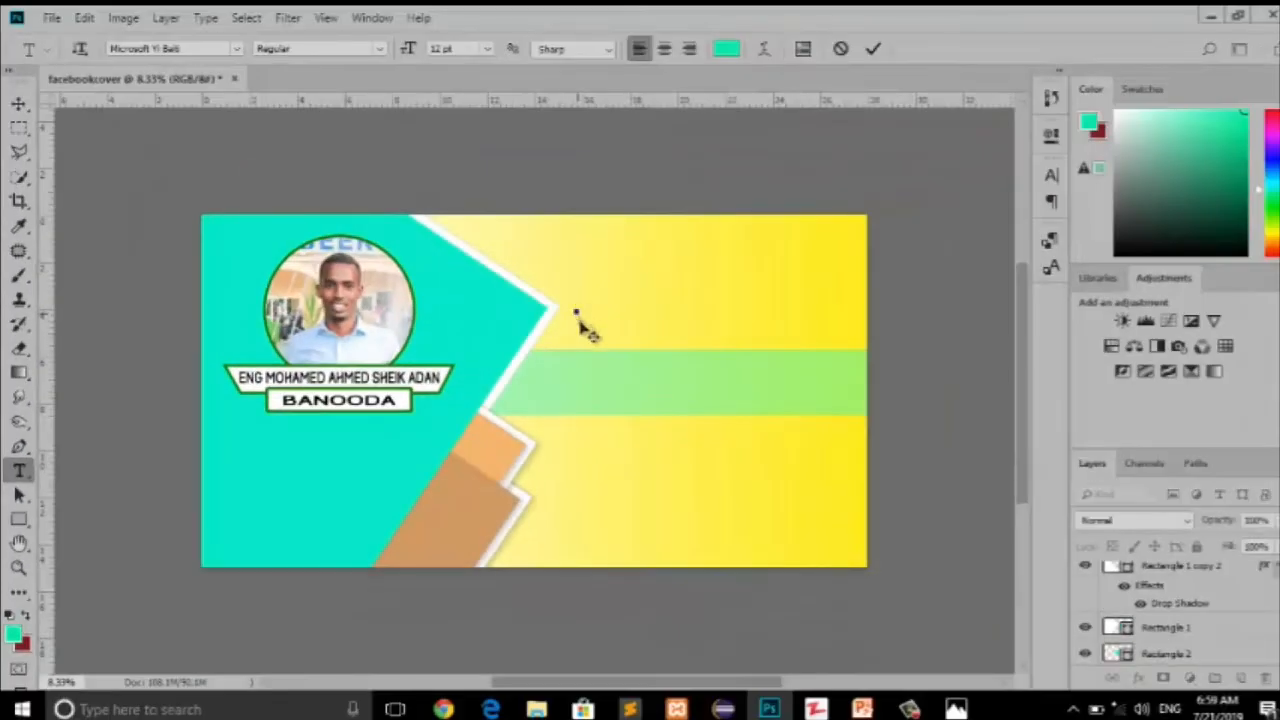
pyautogui.click(488, 48)
pyautogui.click(476, 294)
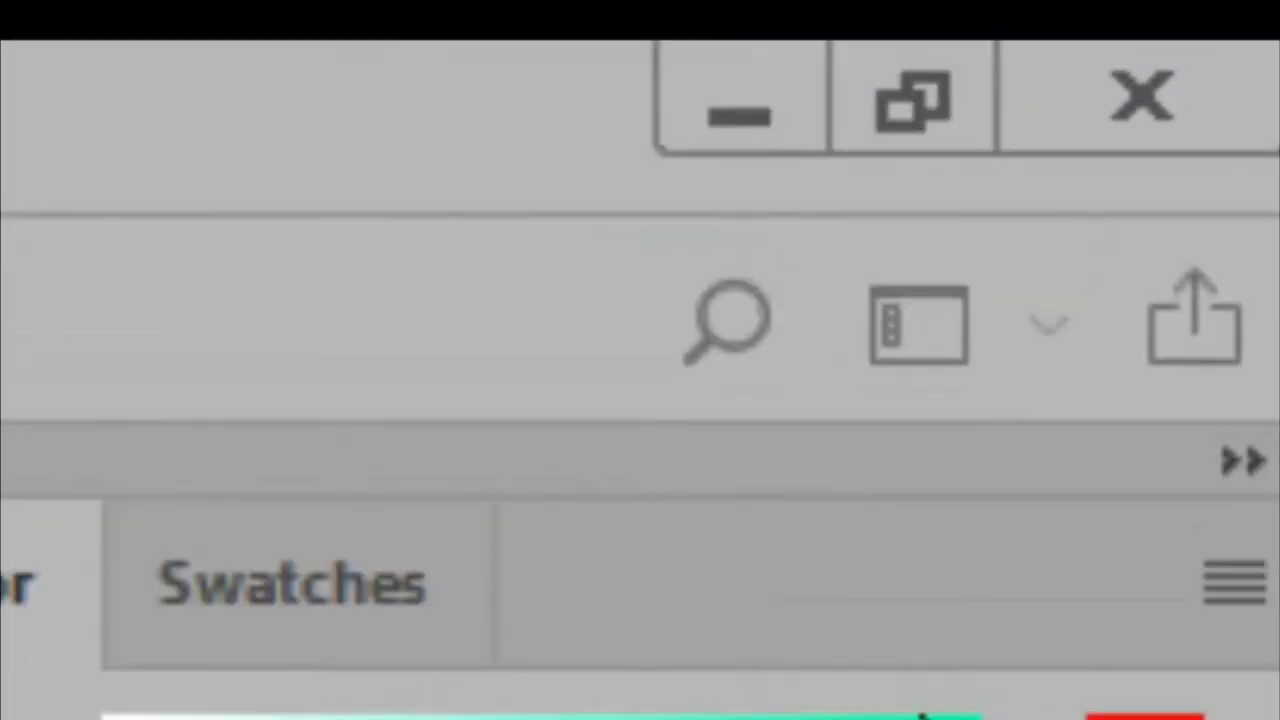
pyautogui.click(727, 49)
pyautogui.click(690, 565)
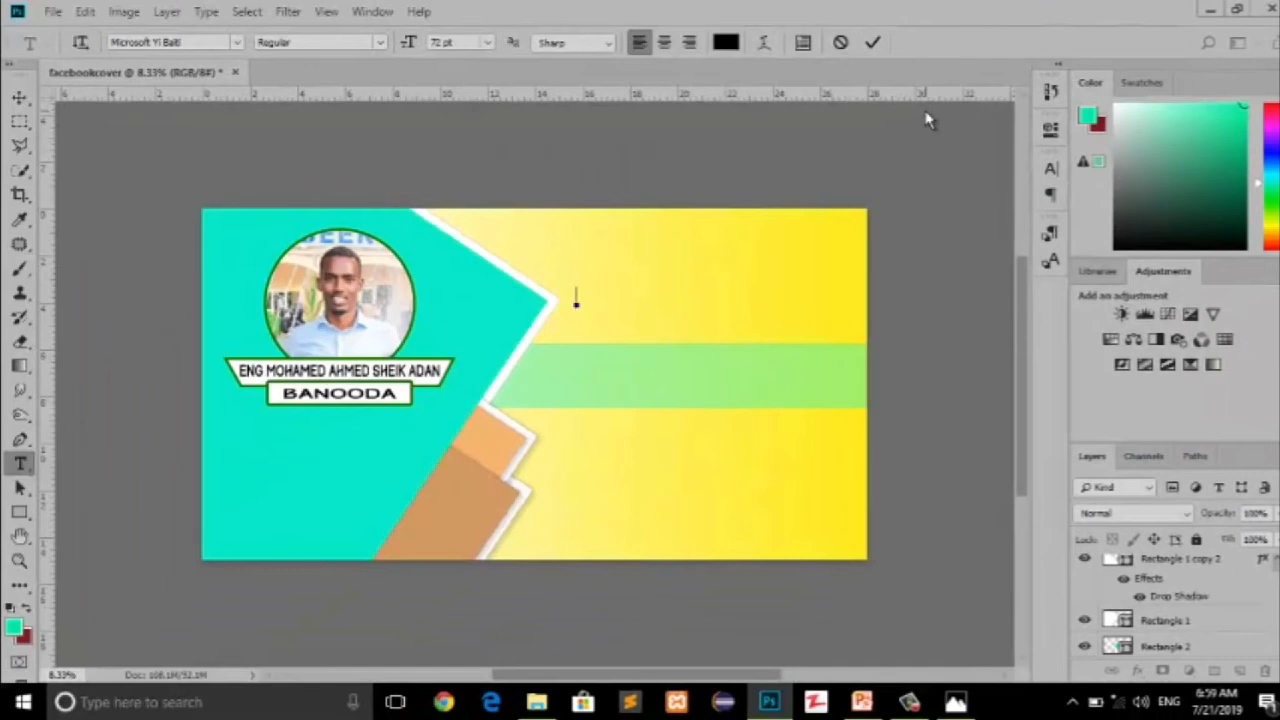
pyautogui.write('CEBOOK COVER')
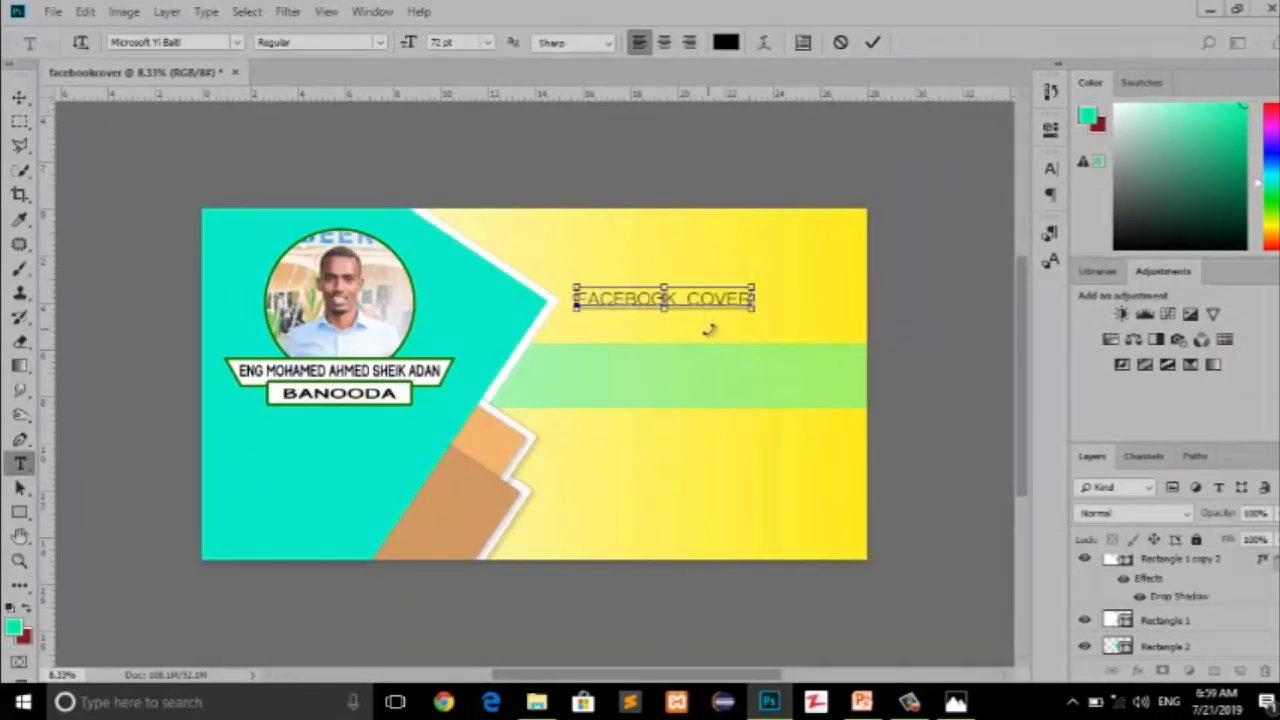
# Change the font of the whole FACEBOOK COVER text to Continuum Bold.
pyautogui.hotkey('ctrl', 'a')
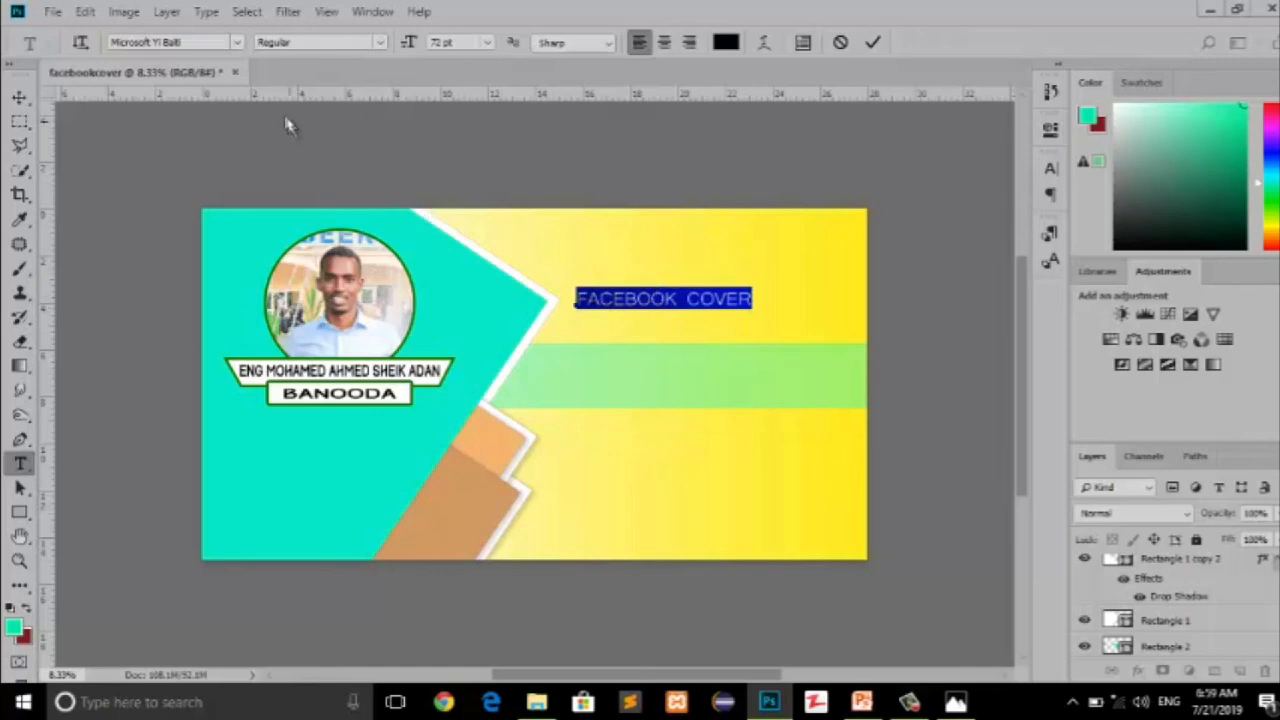
pyautogui.click(232, 40)
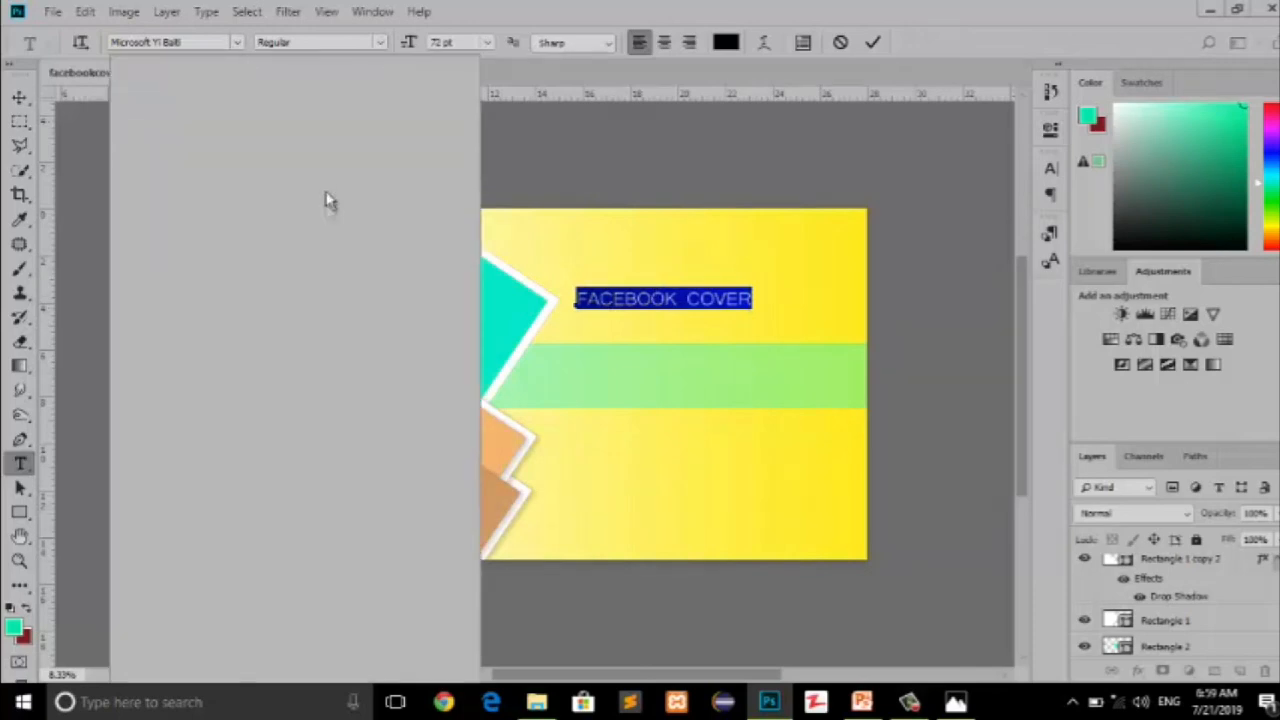
pyautogui.scroll(6, 357, 240)
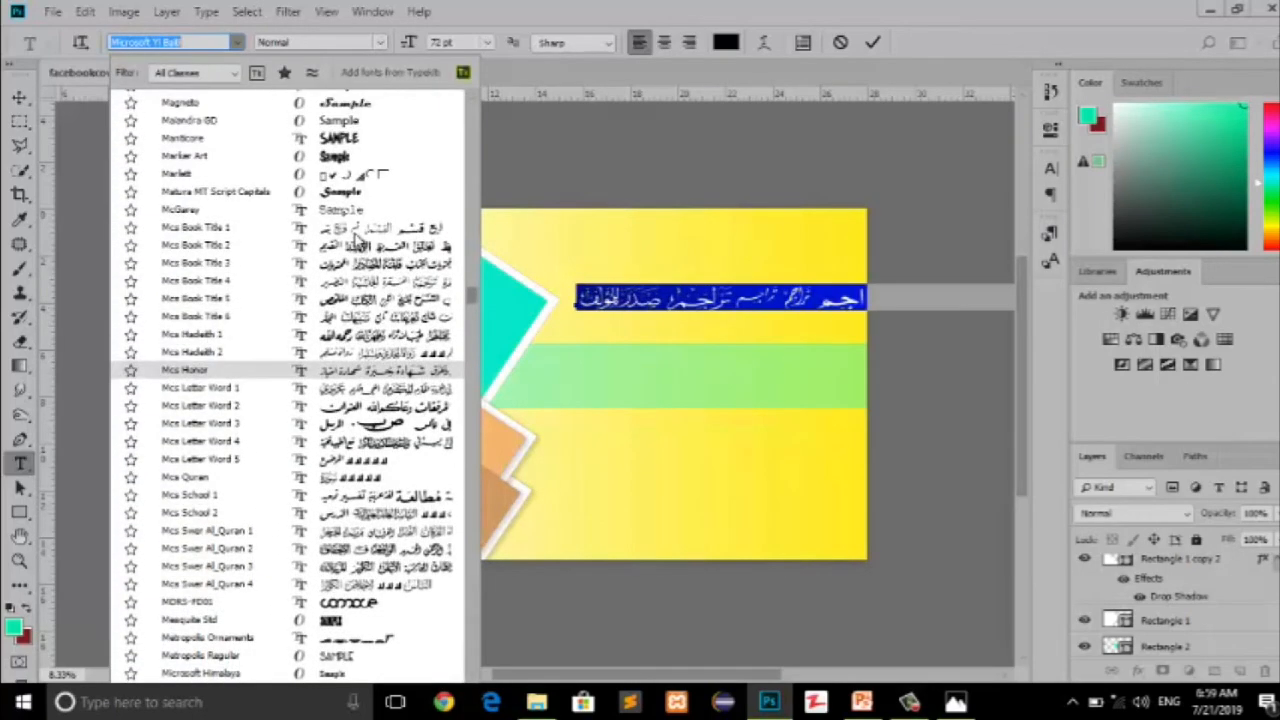
pyautogui.scroll(10, 357, 240)
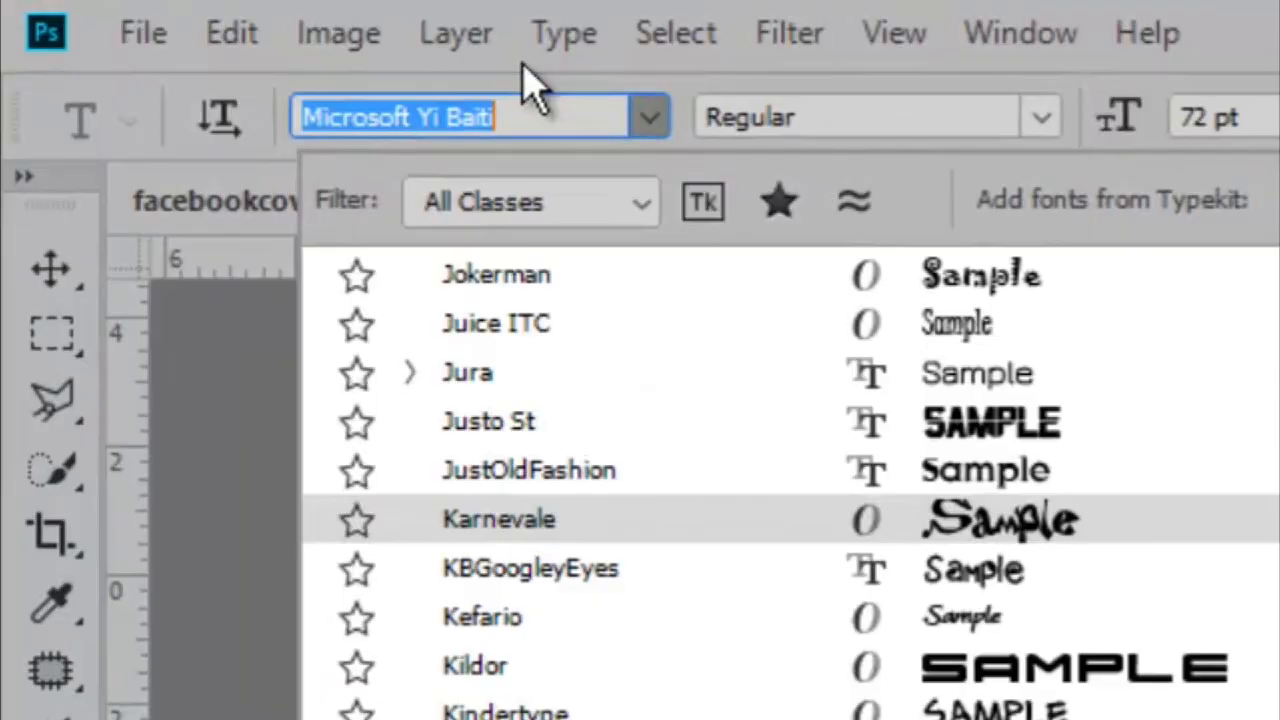
pyautogui.write('co')
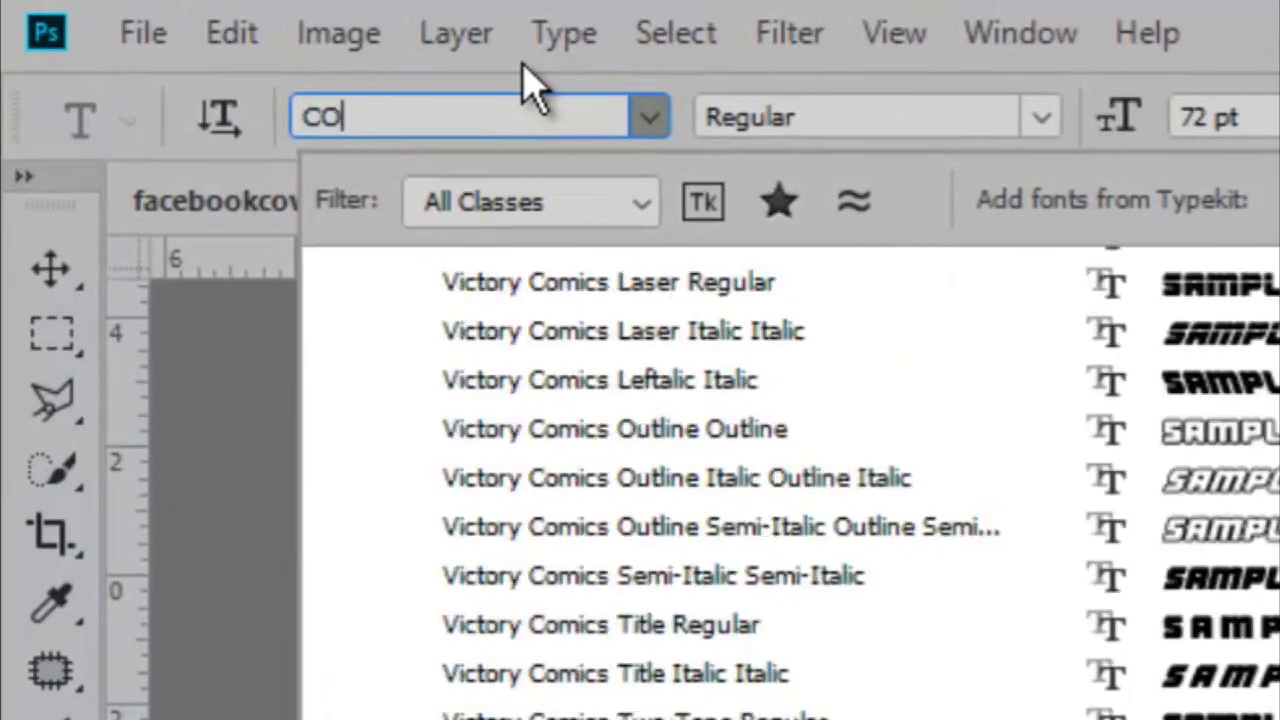
pyautogui.write('nti')
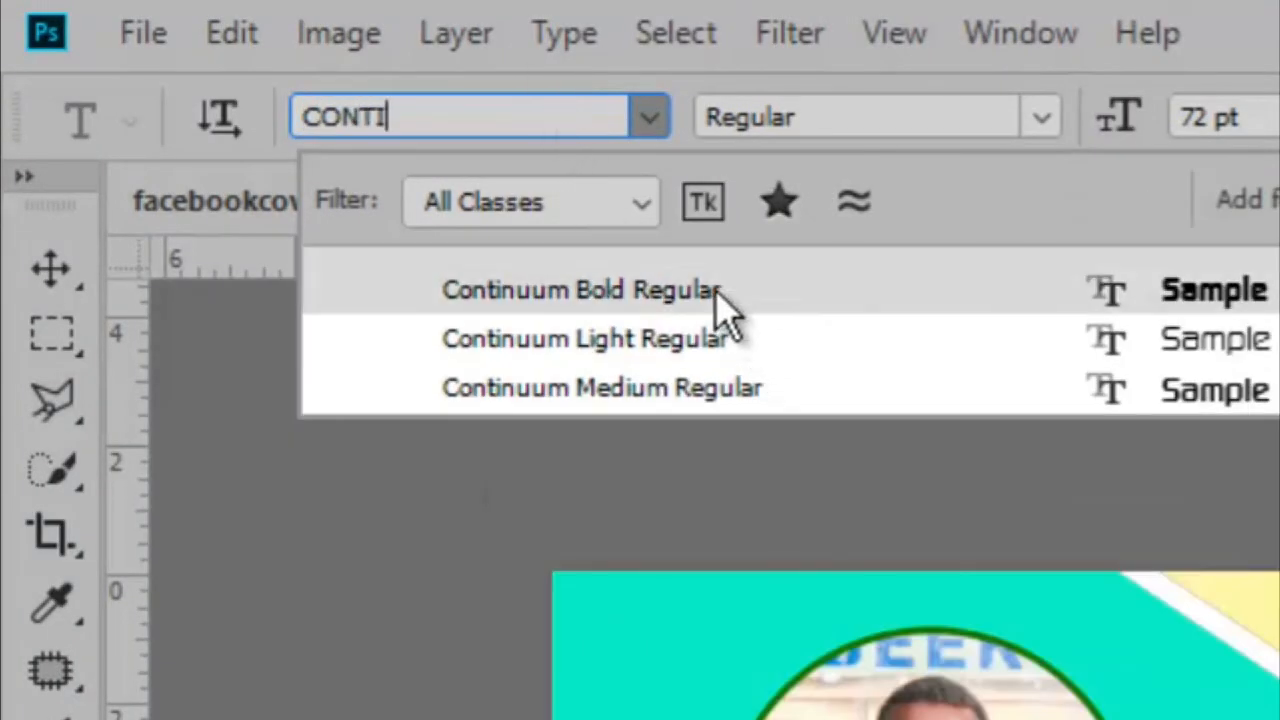
pyautogui.click(716, 292)
pyautogui.click(873, 42)
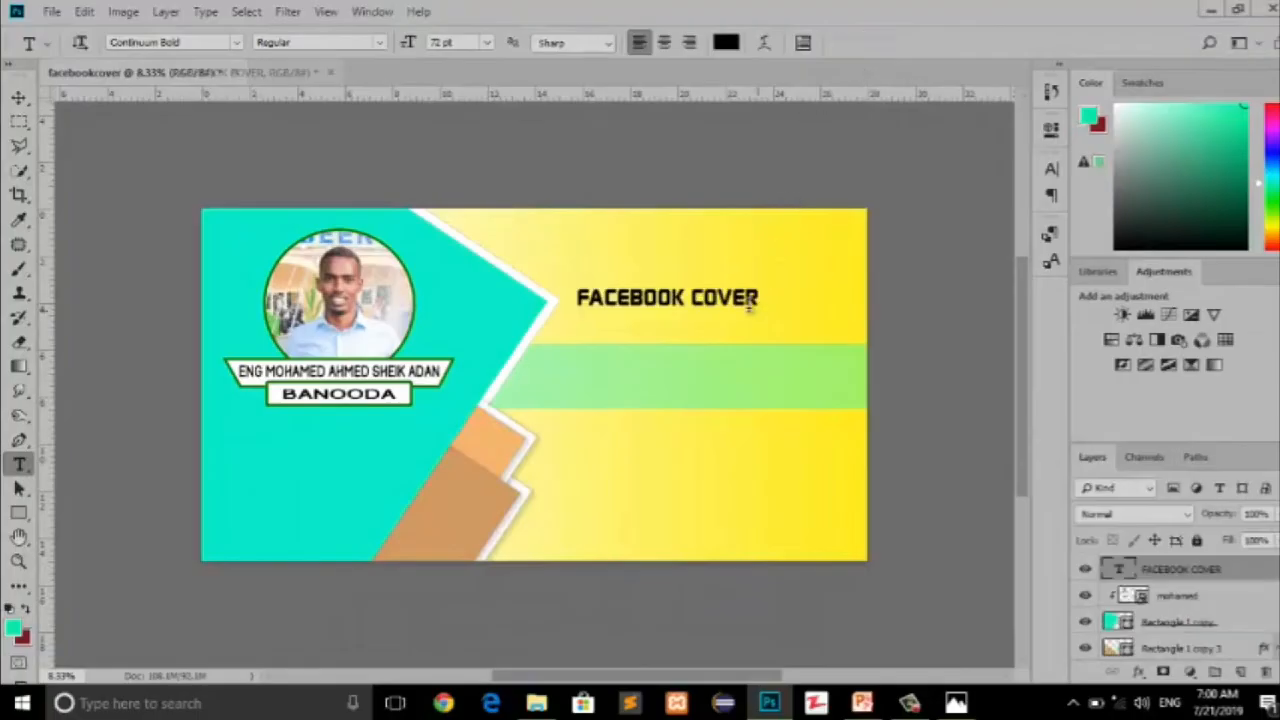
# Enlarge the FACEBOOK COVER title to 154.33% width and 144.49% height and place it just above the band.
pyautogui.click(18, 97)
pyautogui.moveTo(762, 297); pyautogui.dragTo(853, 297)
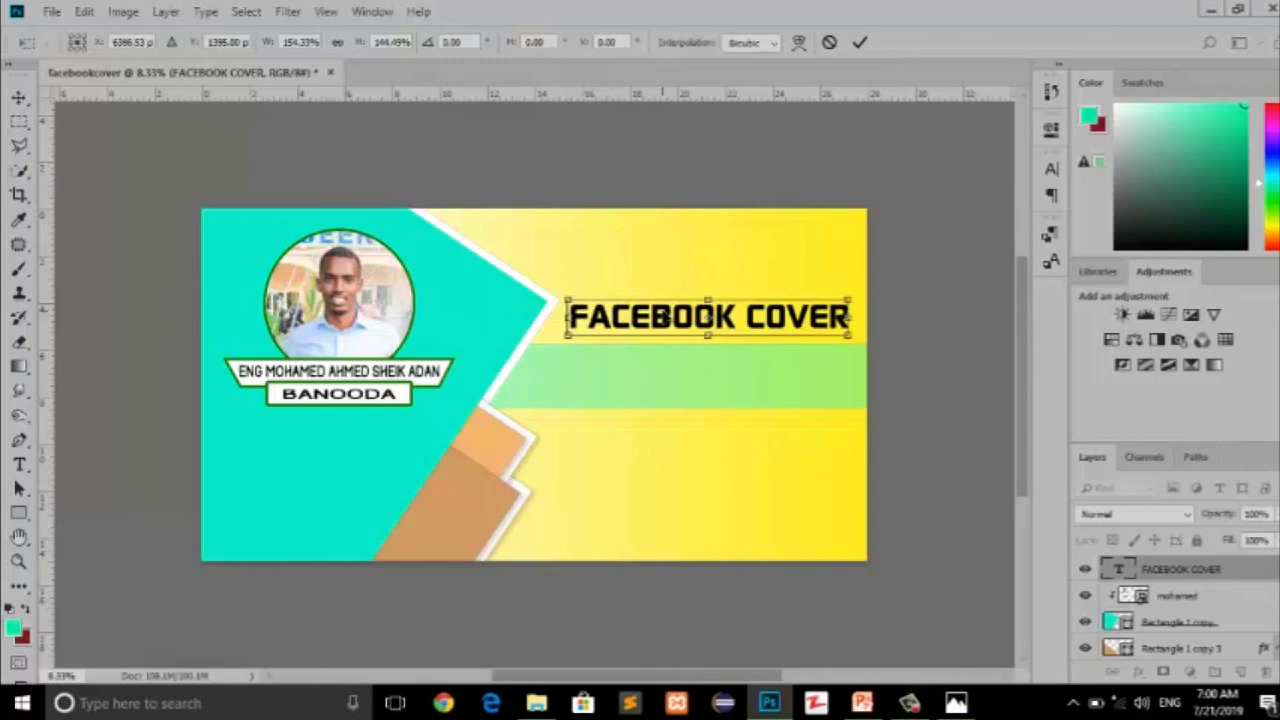
pyautogui.press('Return')
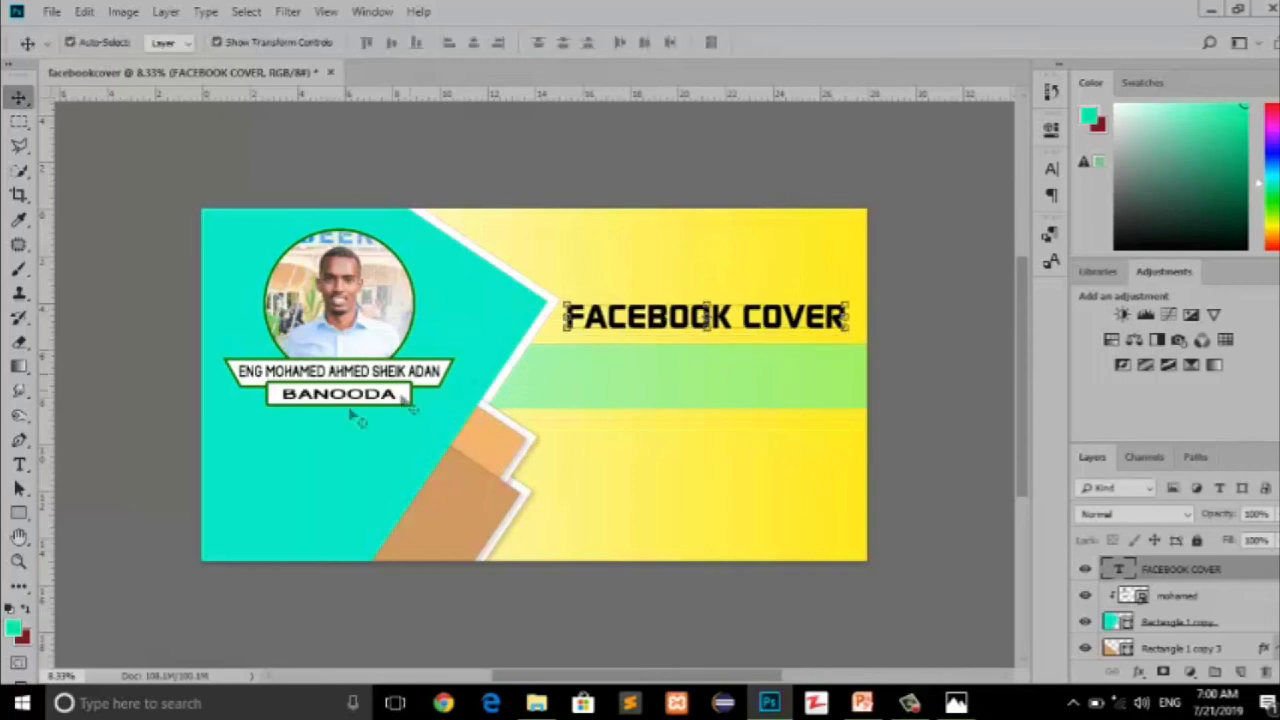
# Add the text 21 JULY - 21 DECEMBER in black 72 pt Continuum Bold on the translucent band.
pyautogui.click(18, 466)
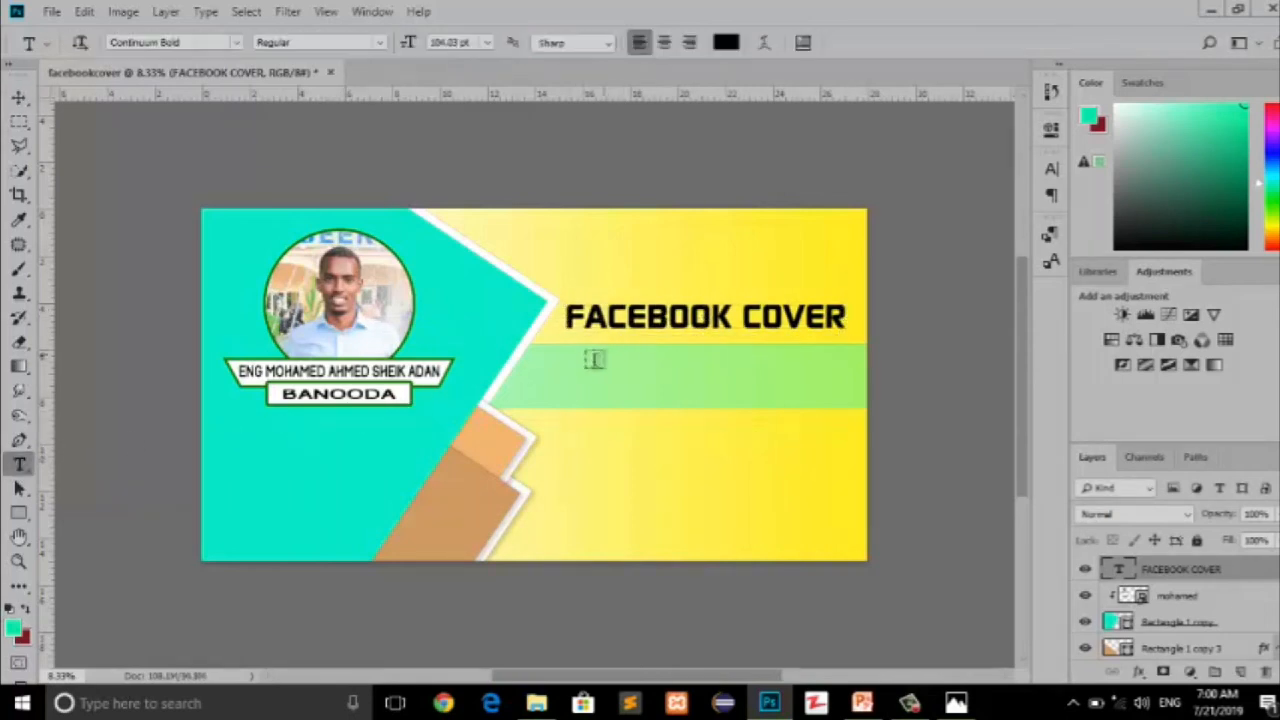
pyautogui.click(541, 387)
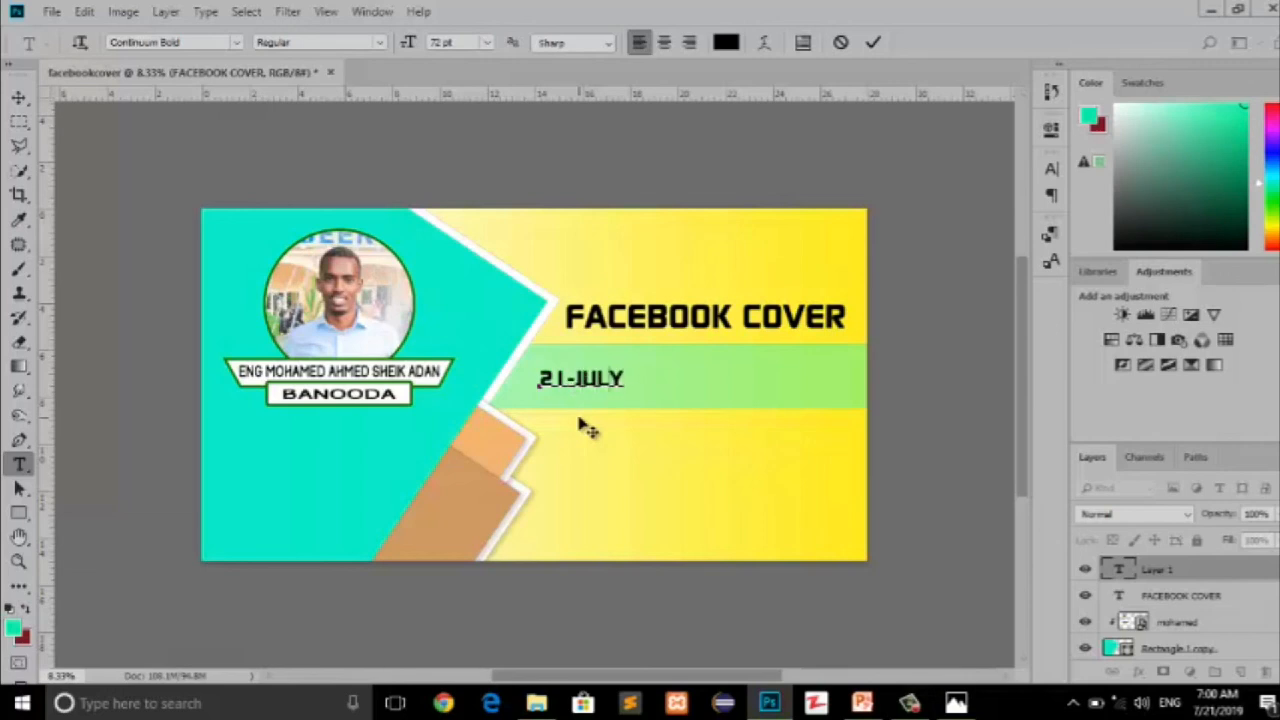
pyautogui.press('BackSpace')
pyautogui.write('JULY')
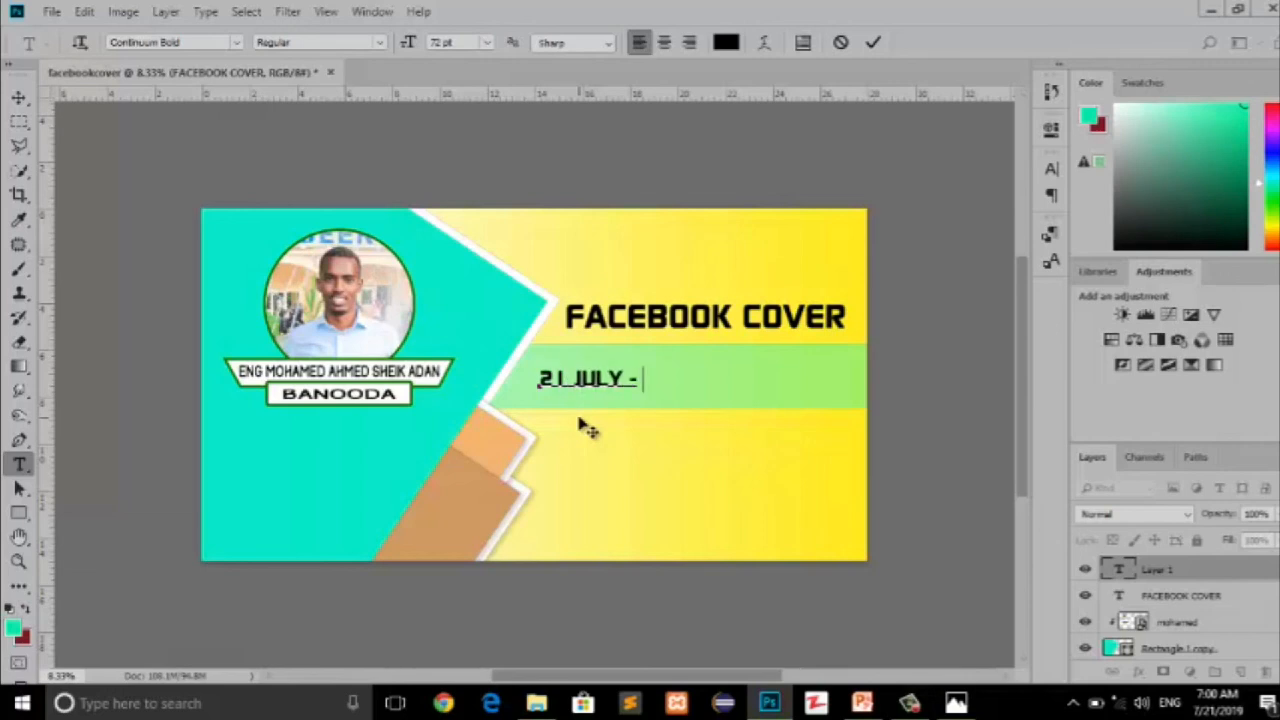
pyautogui.write(' - 21 DECEMBER')
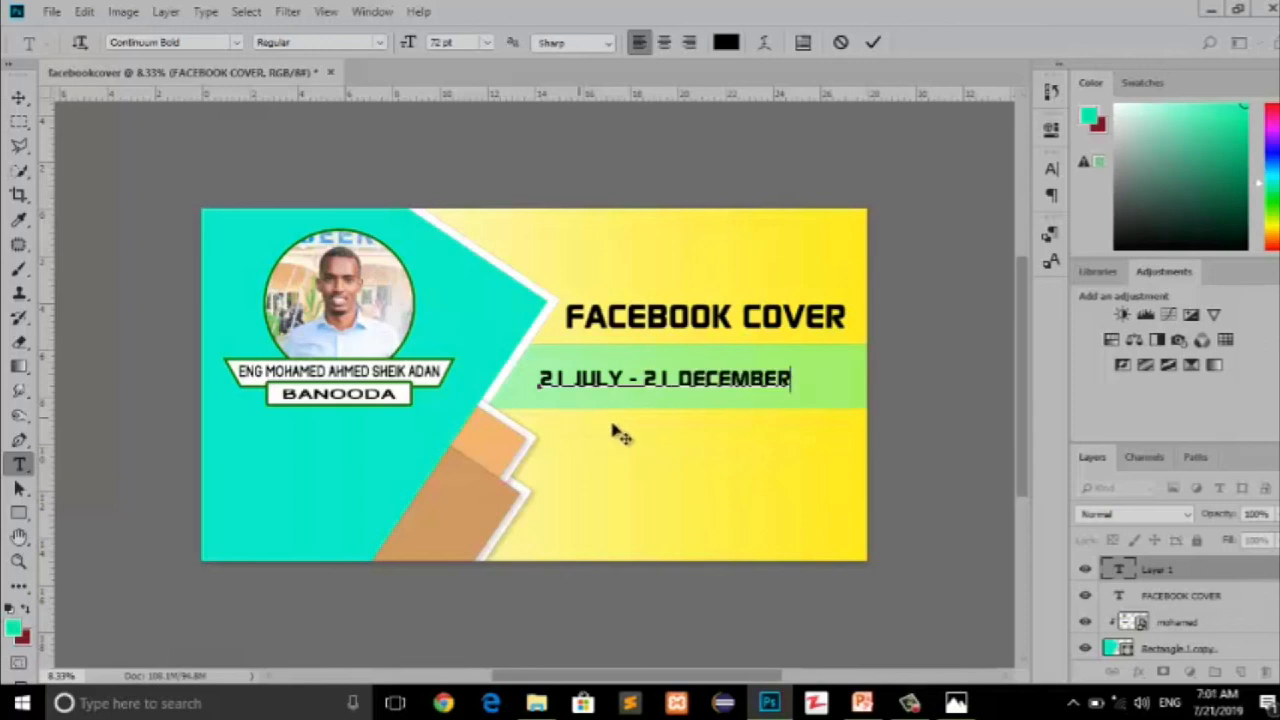
pyautogui.click(872, 42)
# Narrow and flatten the Rectangle 2 band to fit the date text, and reposition the date and title closely around it.
pyautogui.click(20, 100)
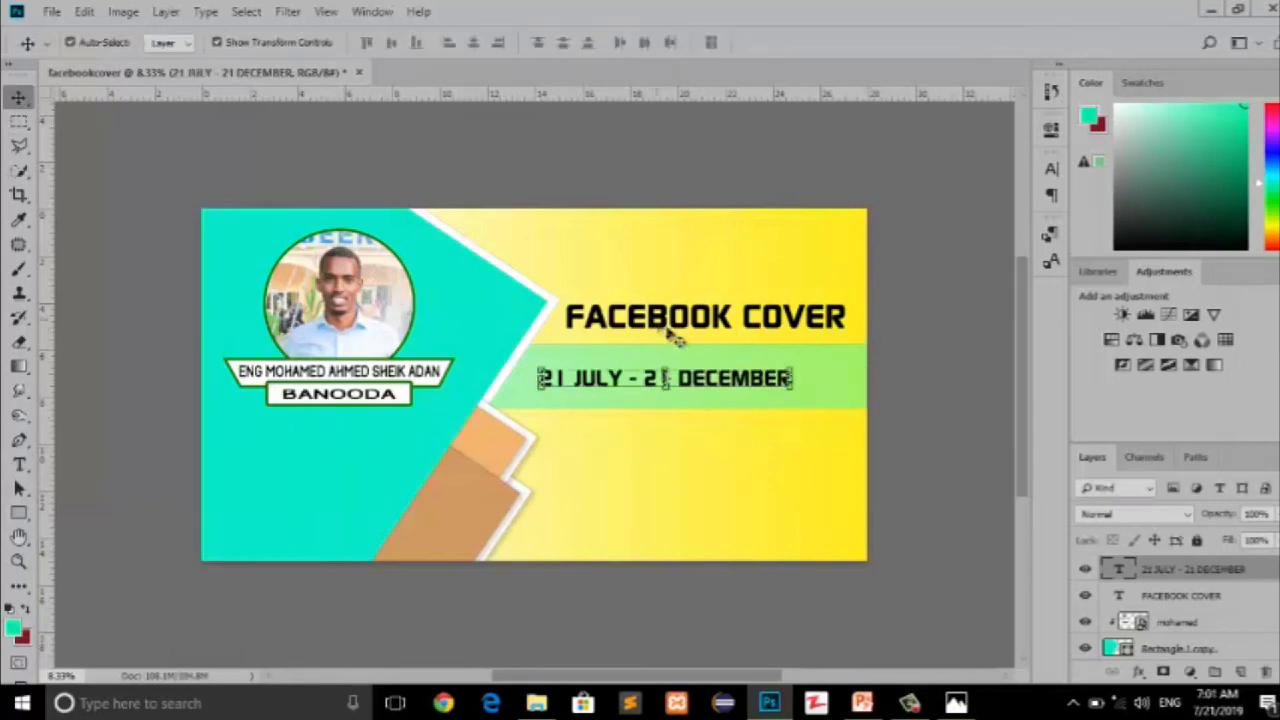
pyautogui.click(836, 378)
pyautogui.moveTo(838, 377); pyautogui.dragTo(803, 410)
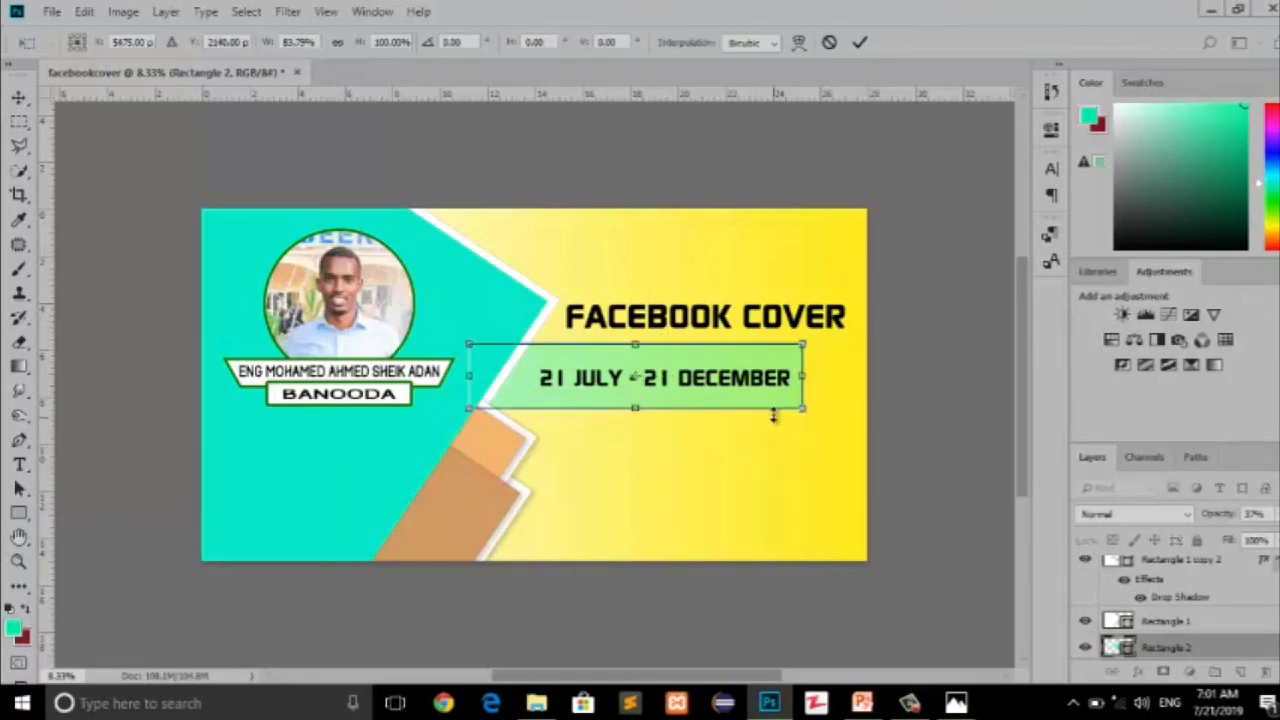
pyautogui.moveTo(655, 380); pyautogui.dragTo(656, 384)
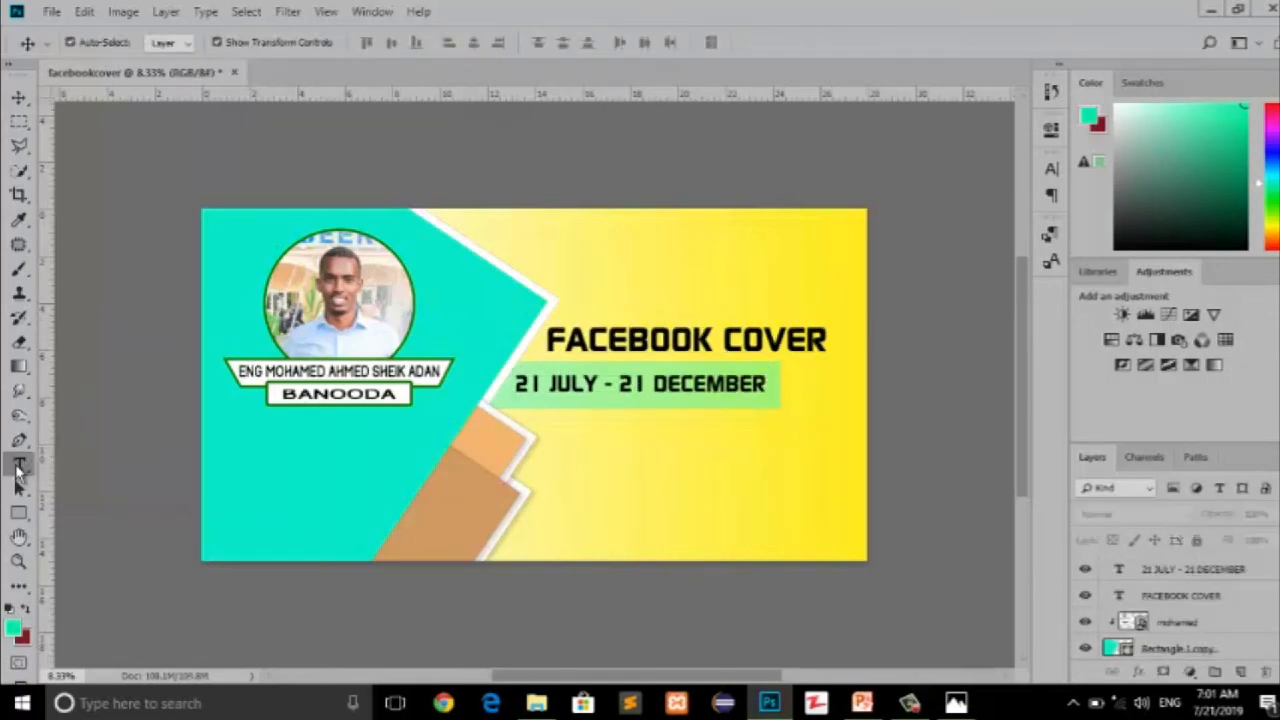
# Start a new 72 pt Continuum Bold text line just beyond the end of the date band.
pyautogui.click(19, 463)
pyautogui.click(790, 396)
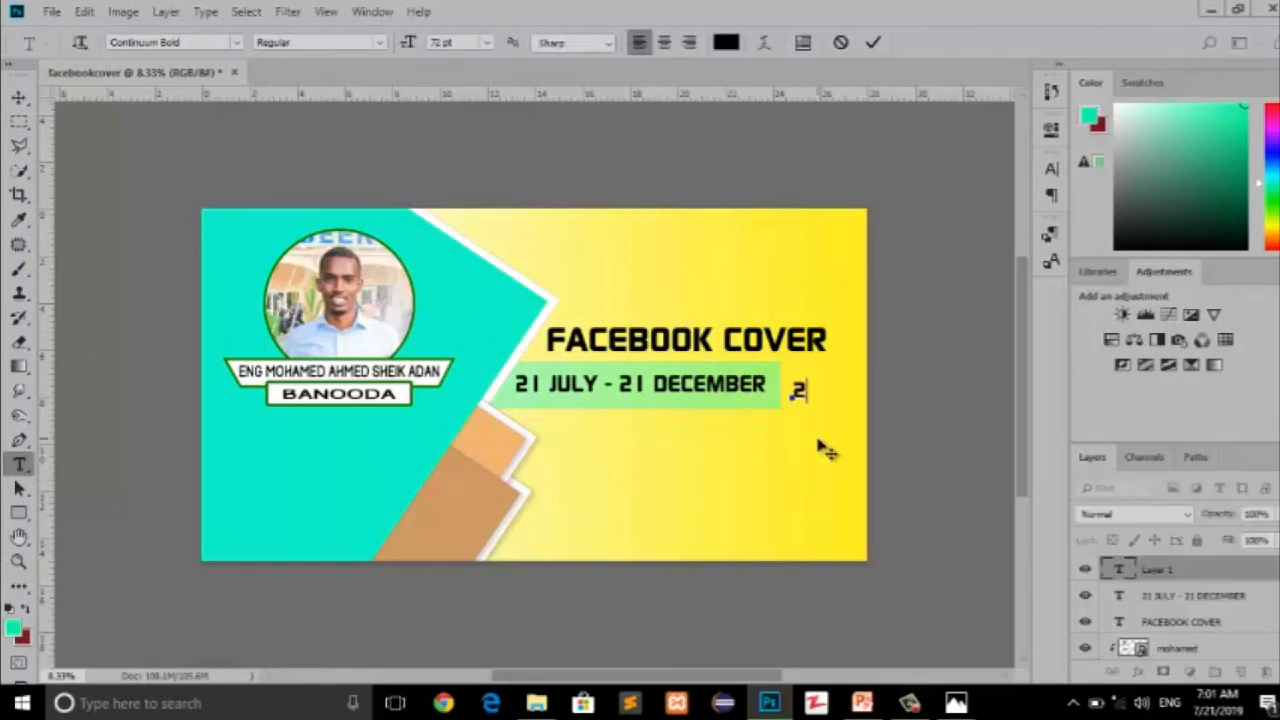